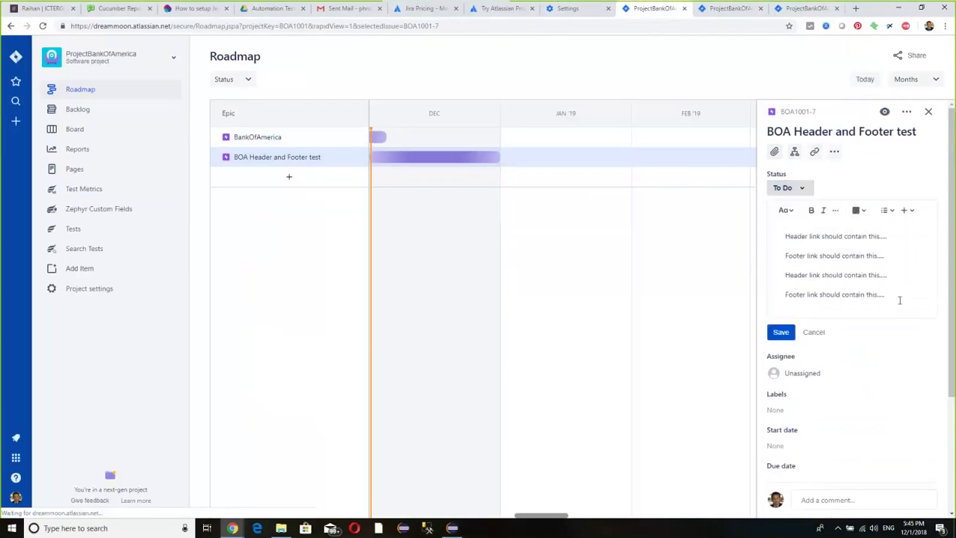
- Filter the roadmap by Status to show only To Do issues, then go to the project backlog
scroll(898, 333, down, 2)
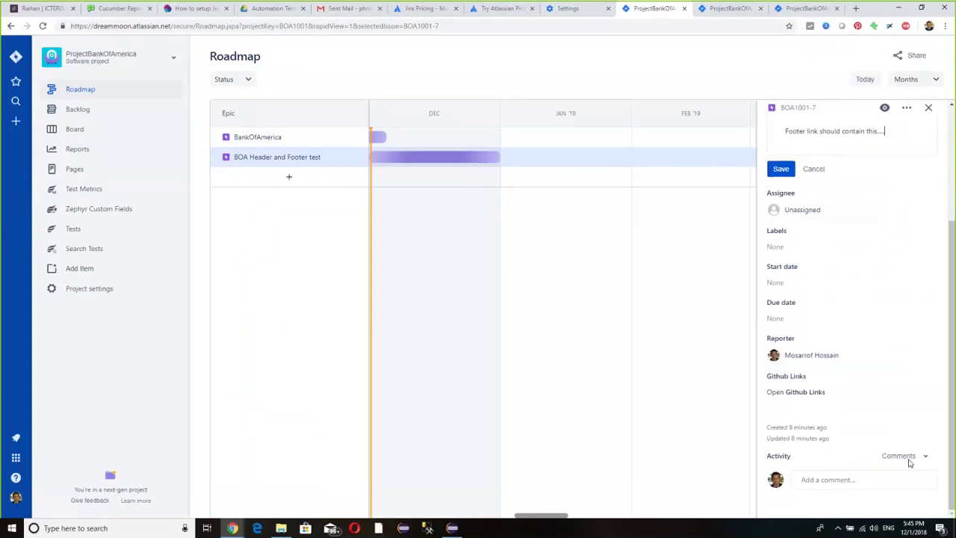
scroll(875, 356, up, 3)
scroll(876, 354, up, 2)
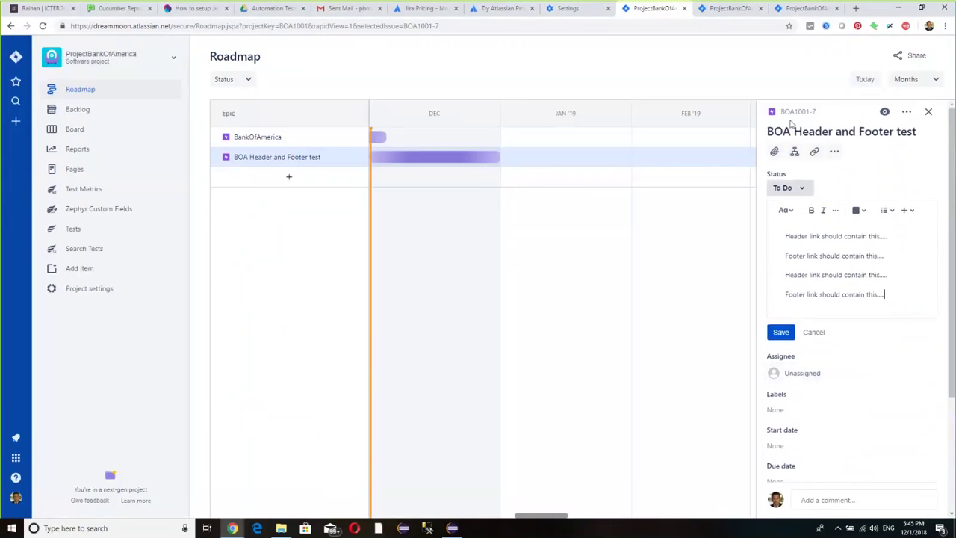
click(242, 80)
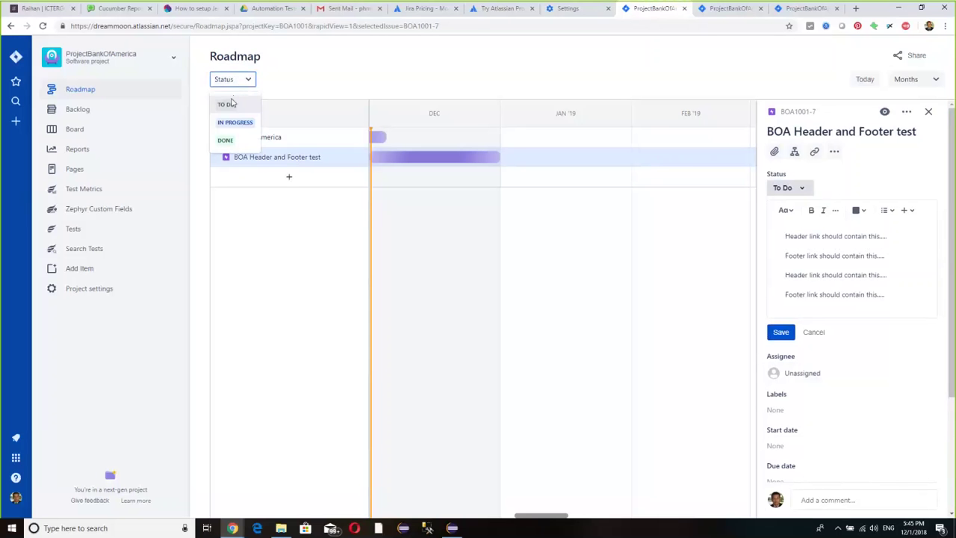
click(228, 104)
click(351, 112)
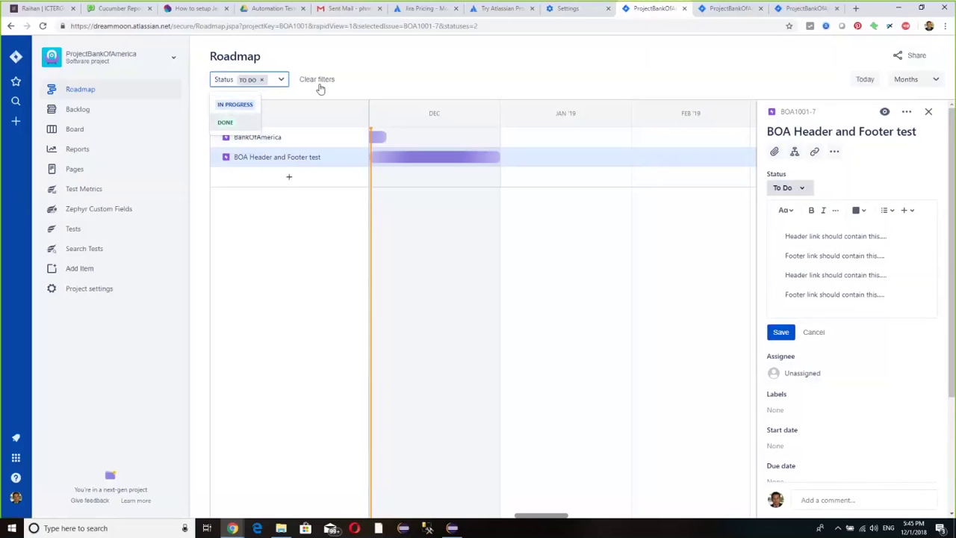
click(83, 110)
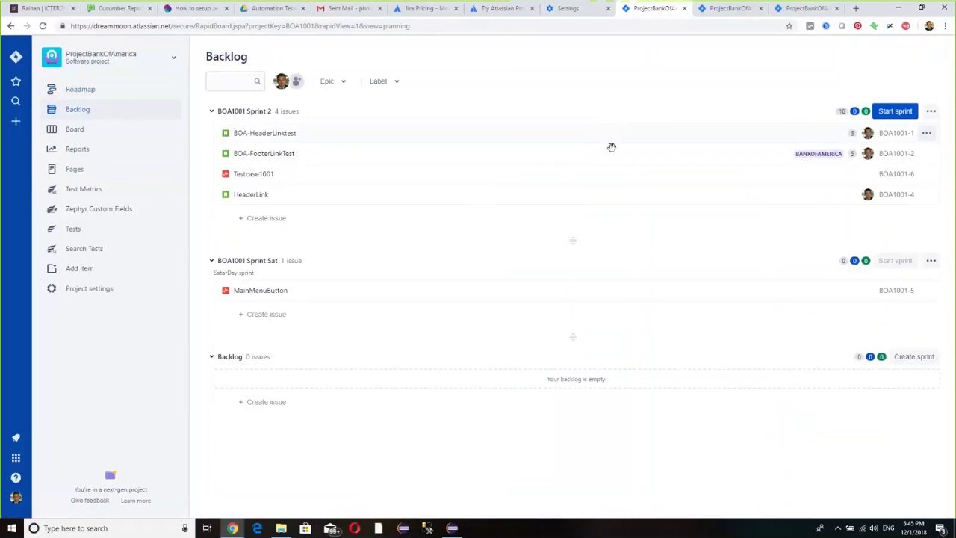
- Collapse and re-expand the BOA1001 Sprint 2 and BOA1001 Sprint Sat sections
click(288, 113)
click(289, 112)
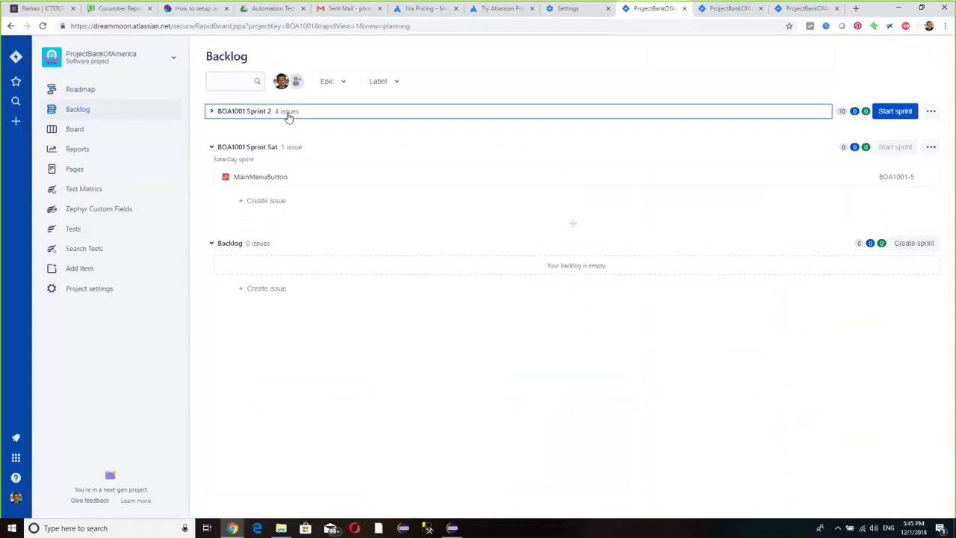
click(288, 113)
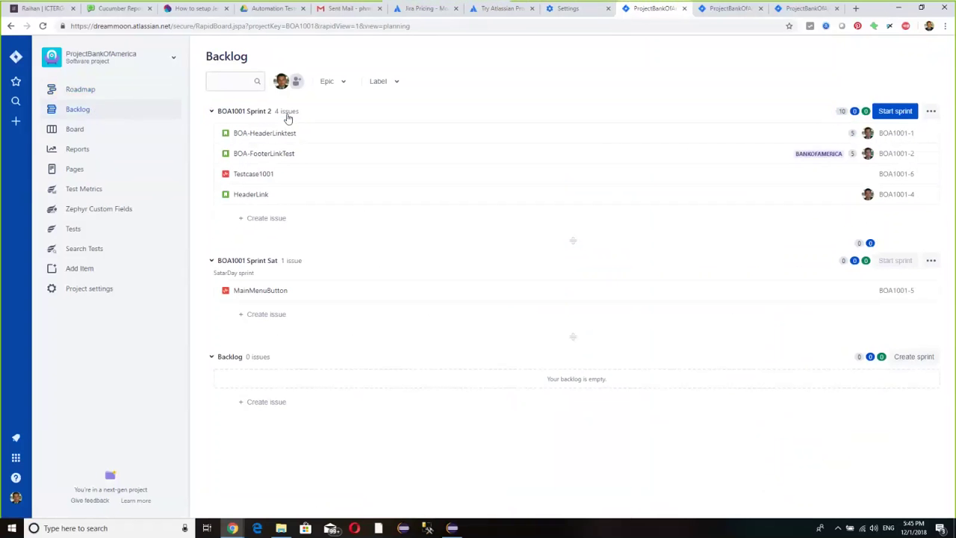
click(295, 262)
click(295, 262)
- View the MainMenuButton, BOA-HeaderLinktest and BOA-FooterLinkTest details, then start a new issue
click(270, 291)
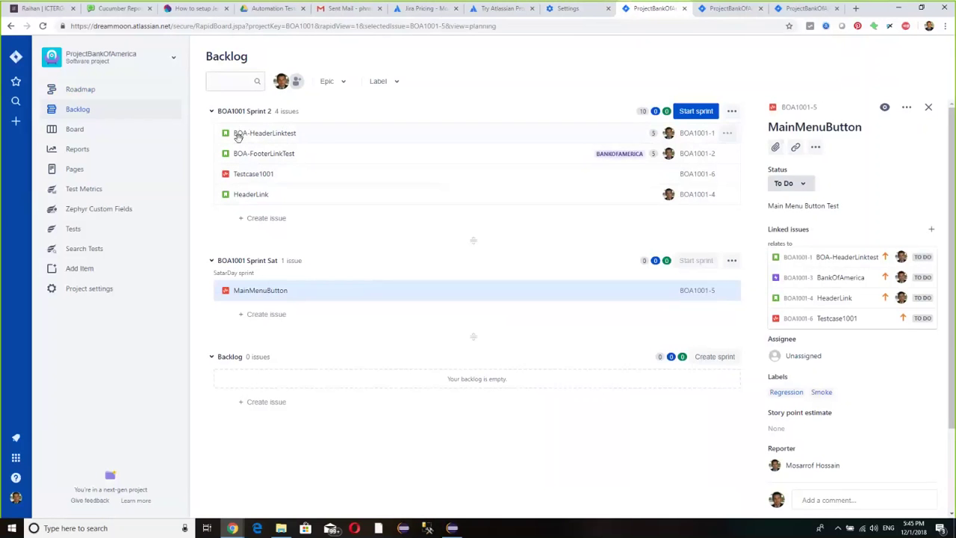
click(246, 133)
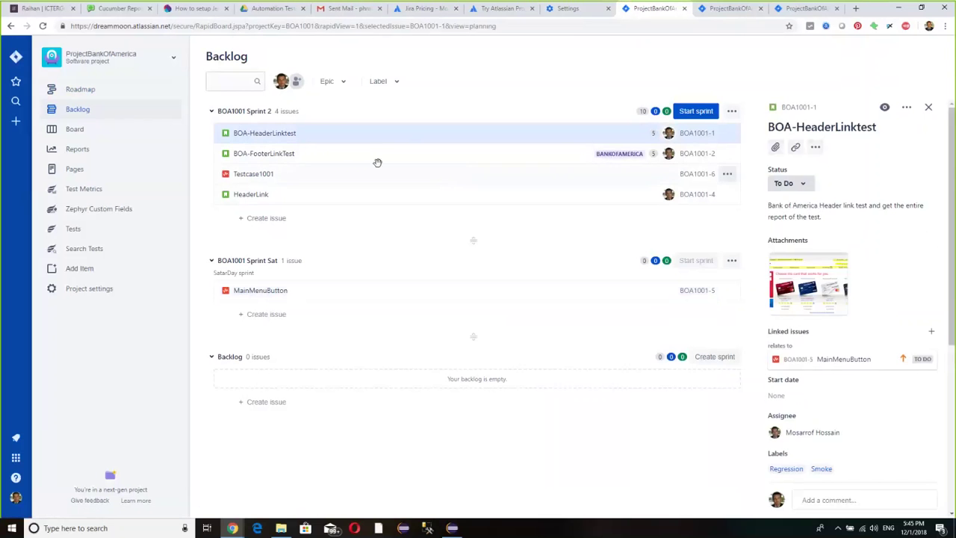
click(274, 155)
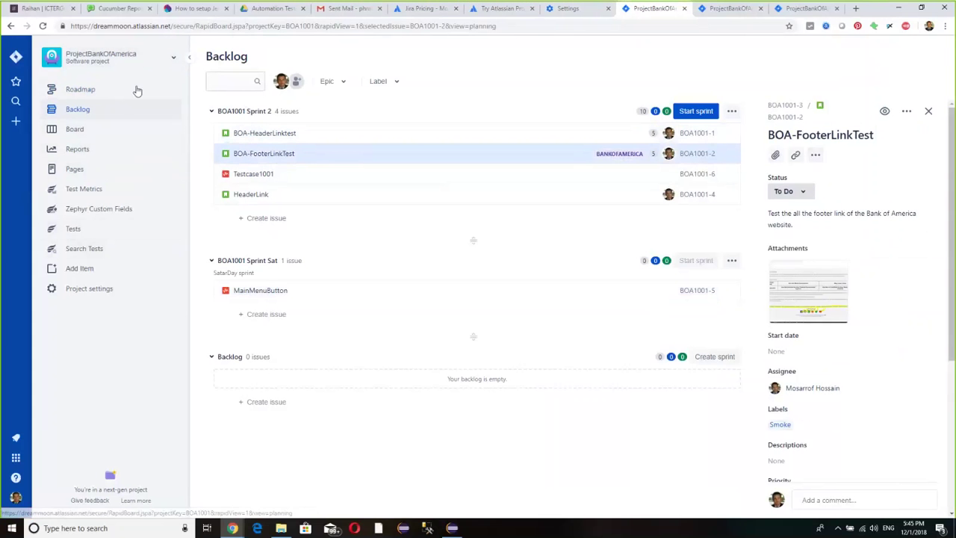
click(29, 122)
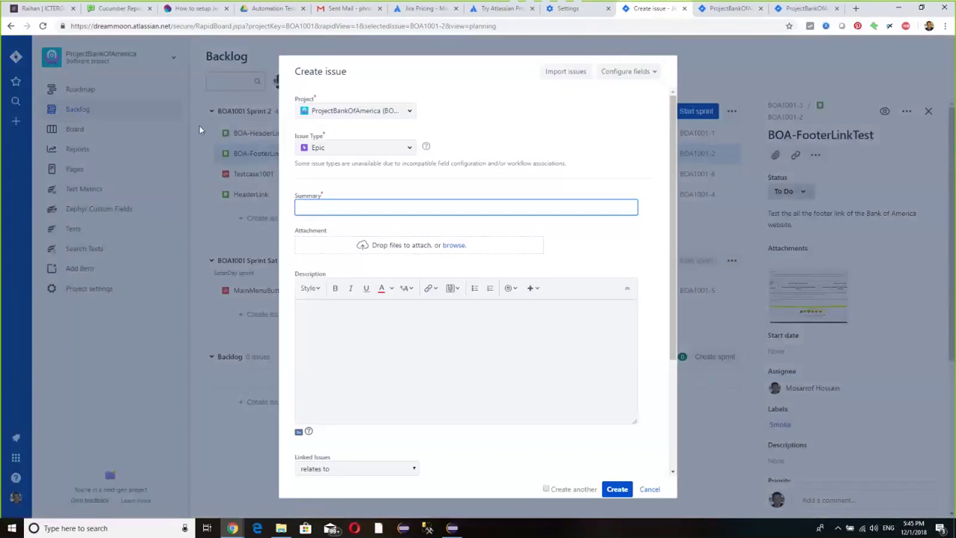
- Change the issue type from Epic to Test and enter the summary 'Verify Footer Link'
click(365, 146)
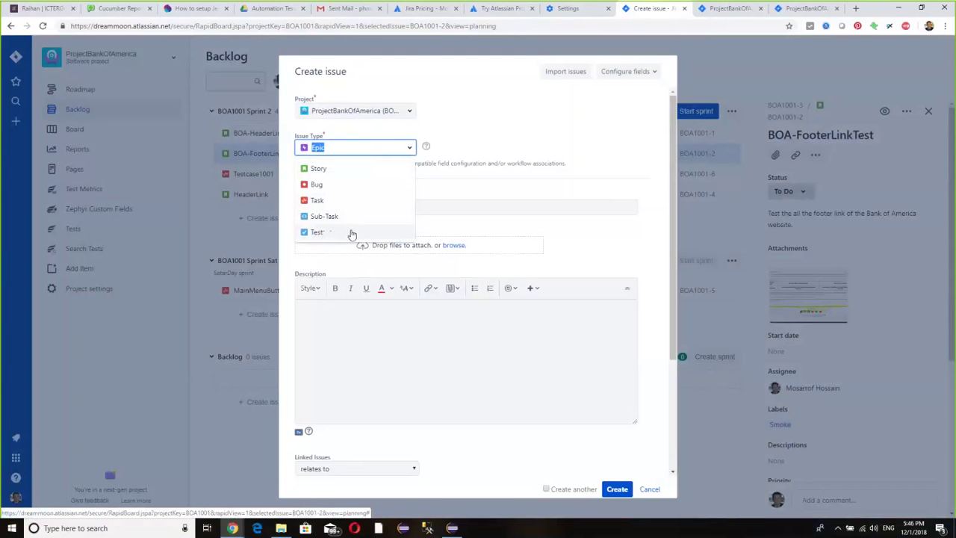
click(342, 233)
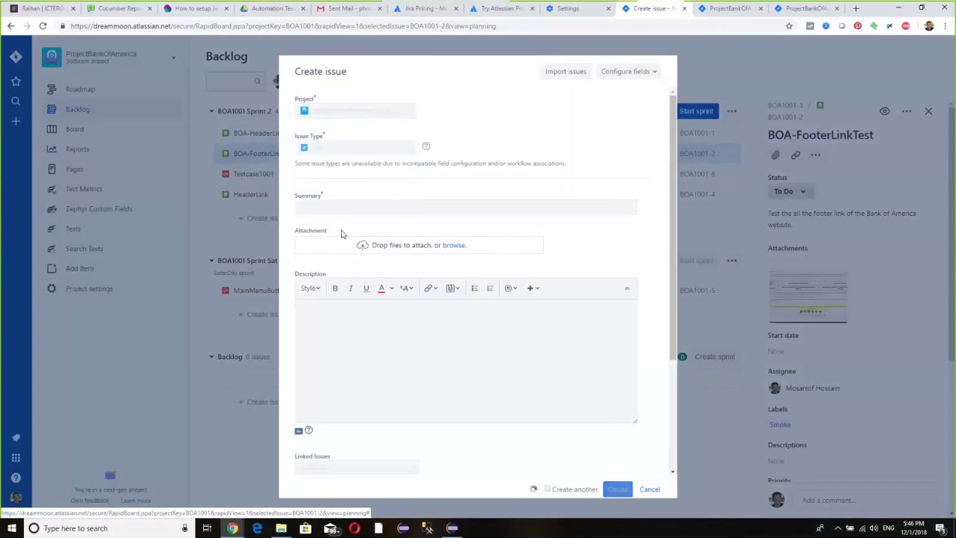
click(334, 207)
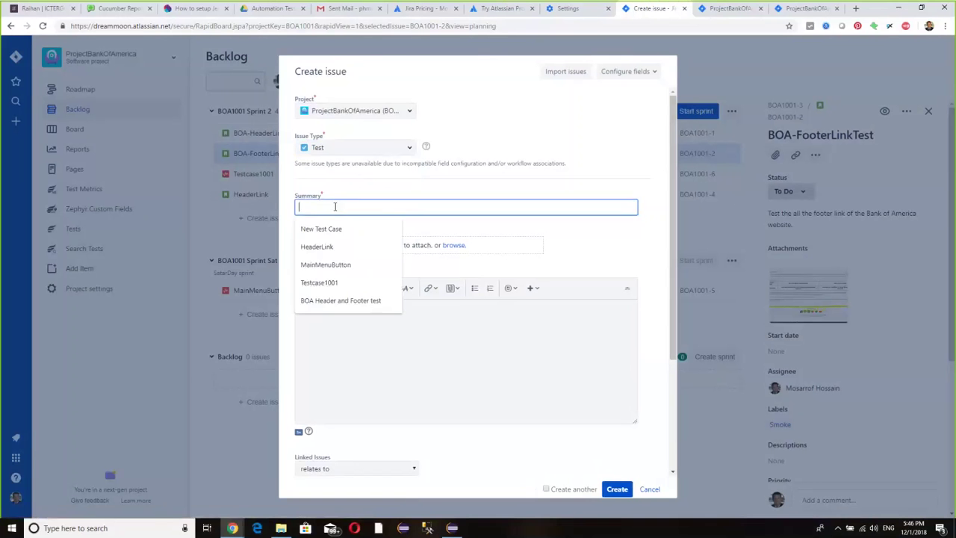
text(Tes)
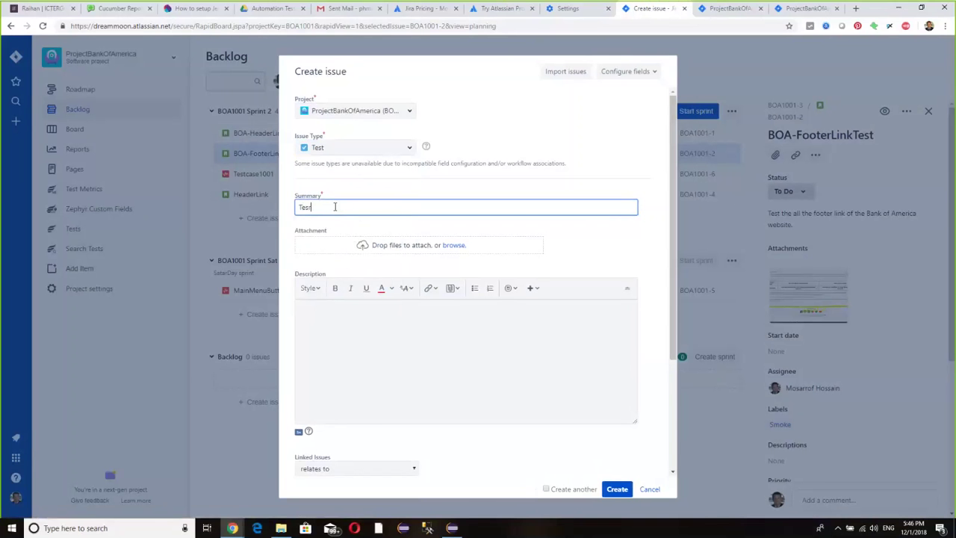
text(r)
key(BackSpace)
text(t)
text(Te)
key(BackSpace)
key(BackSpace)
key(BackSpace)
text(Verify Fooet)
key(BackSpace)
key(BackSpace)
text(ter Link)
- Extend the summary to 'Verify Footer Link of Bank of America'
click(594, 184)
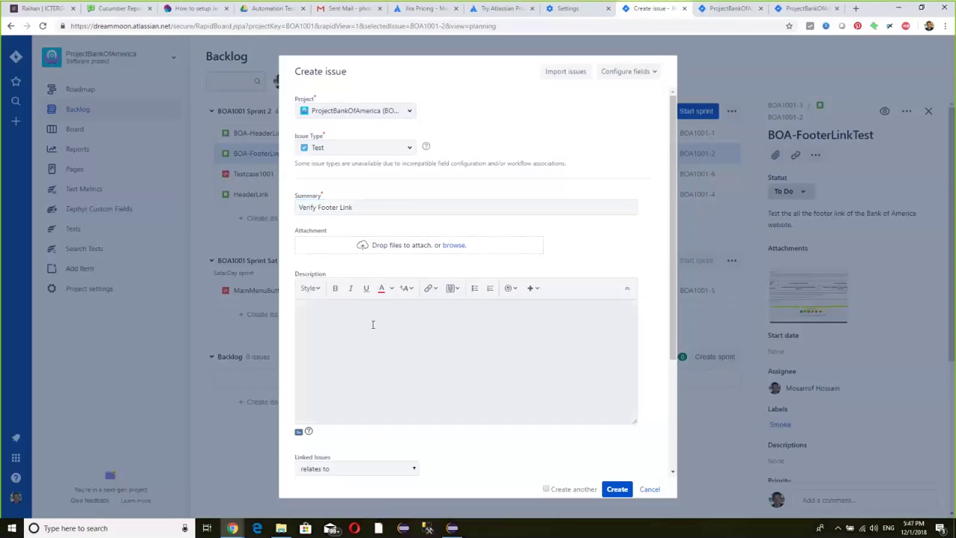
click(330, 327)
scroll(478, 347, down, 3)
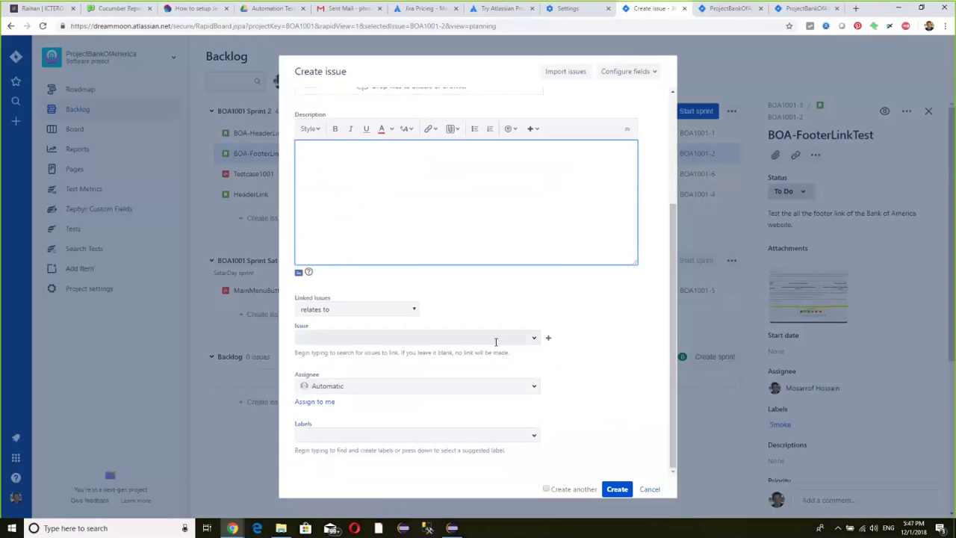
scroll(522, 299, up, 2)
scroll(538, 278, up, 2)
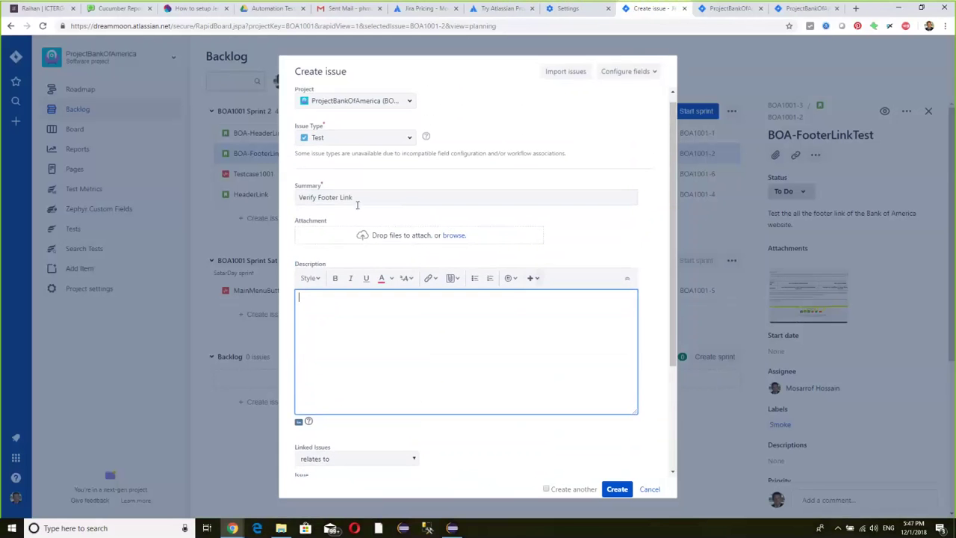
click(380, 197)
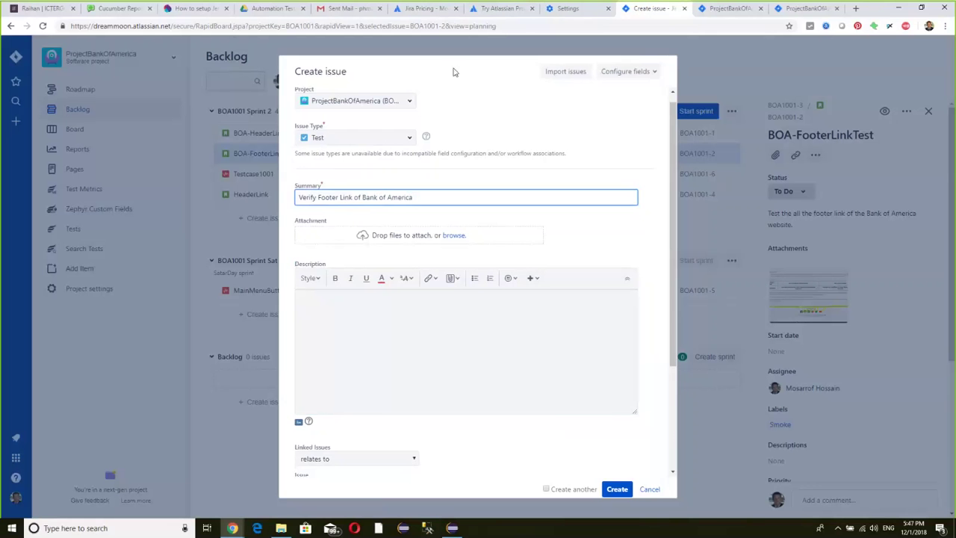
click(601, 231)
scroll(579, 212, down, 3)
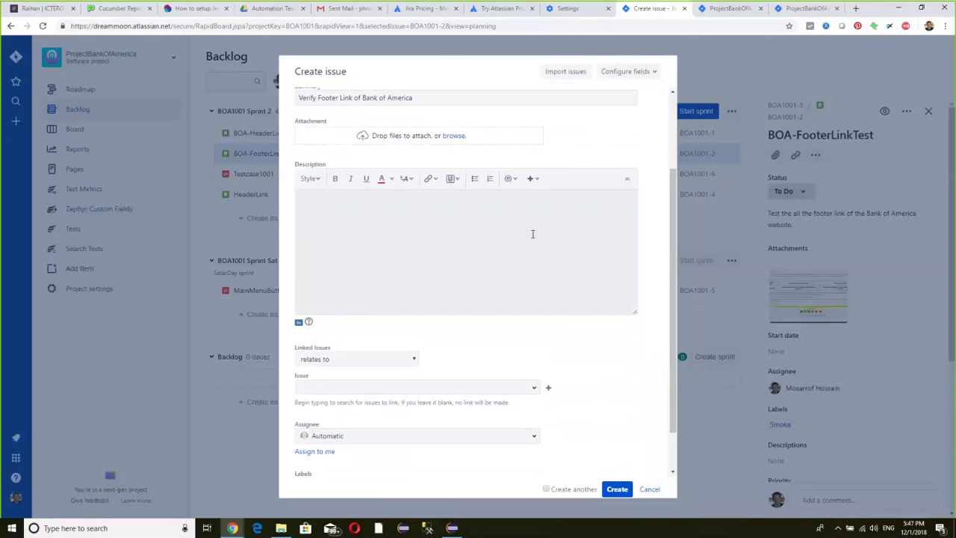
click(431, 240)
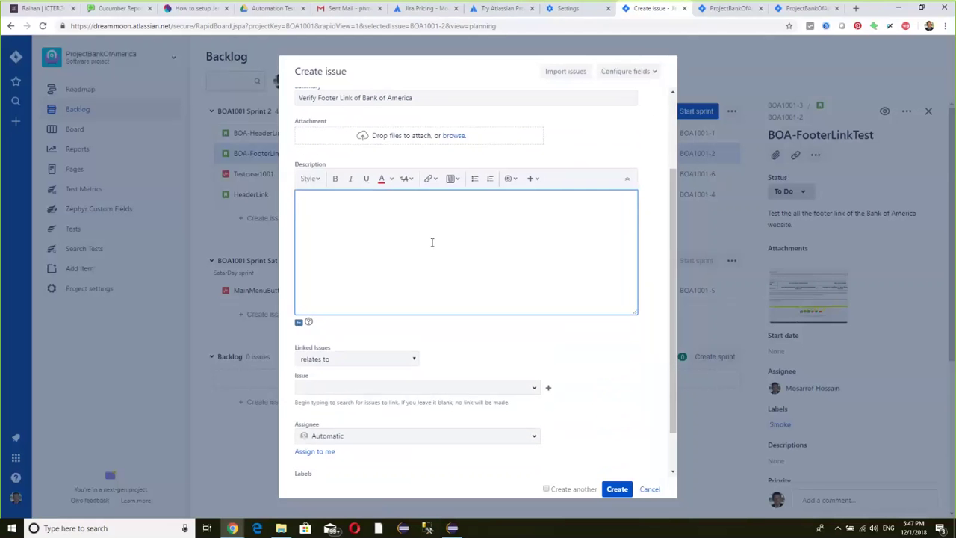
scroll(431, 241, up, 2)
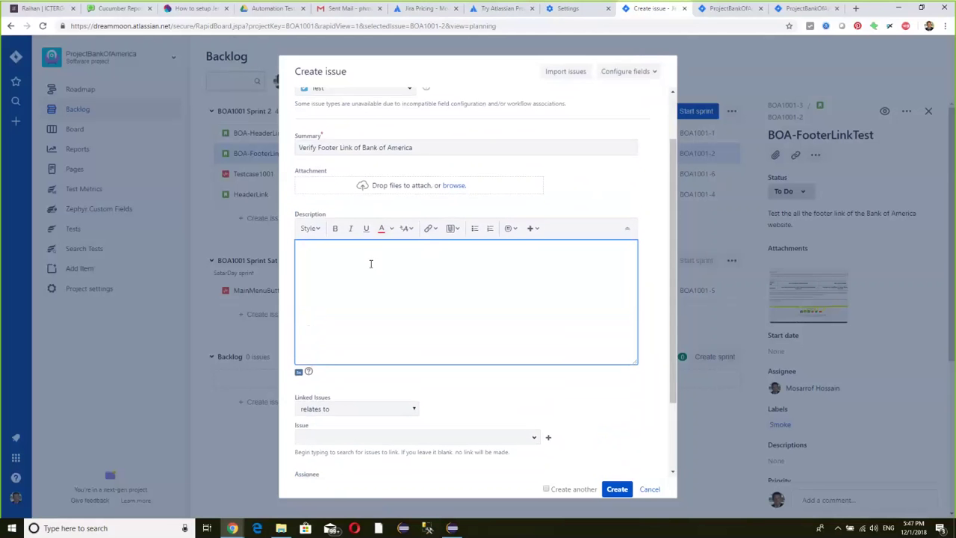
- Copy the summary text into the description field
click(418, 147)
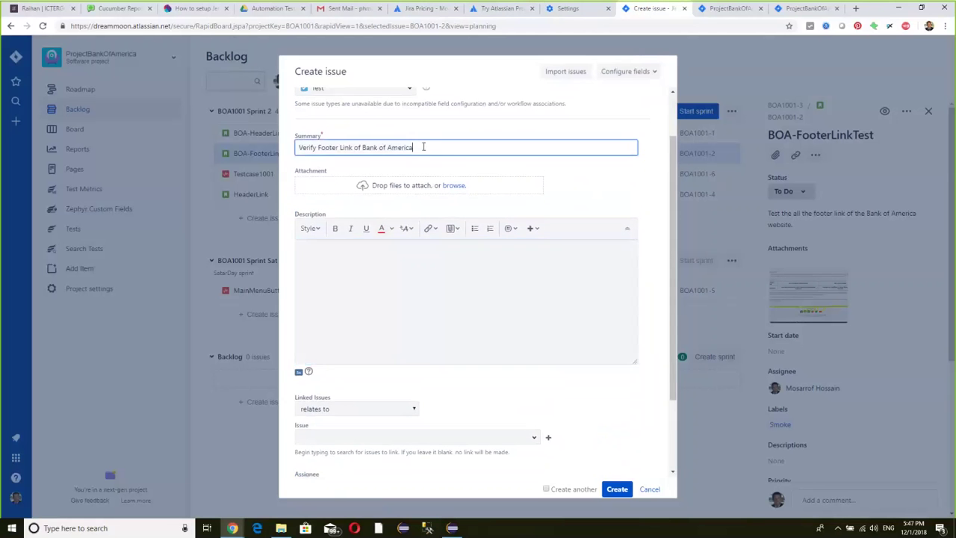
drag(423, 145, 292, 149)
key(ctrl+c)
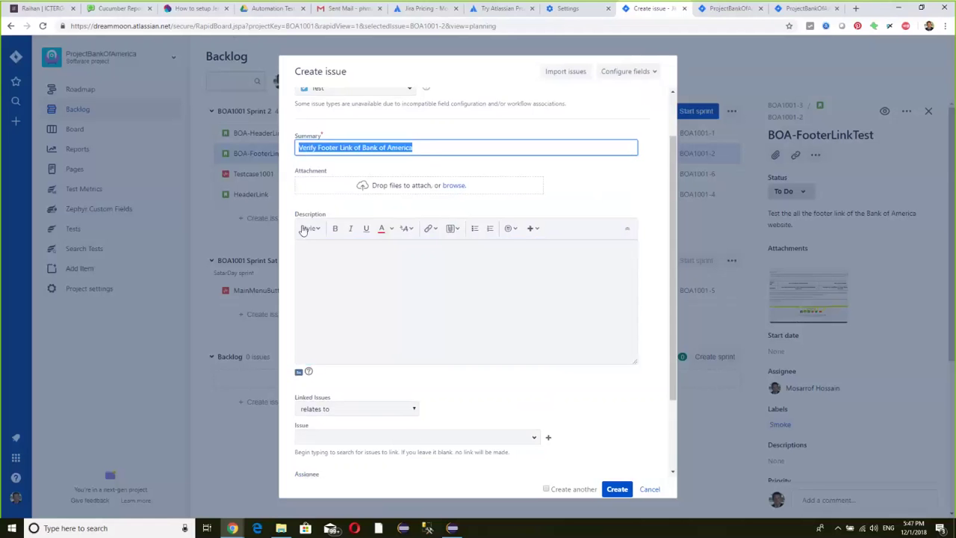
click(331, 270)
key(ctrl+v)
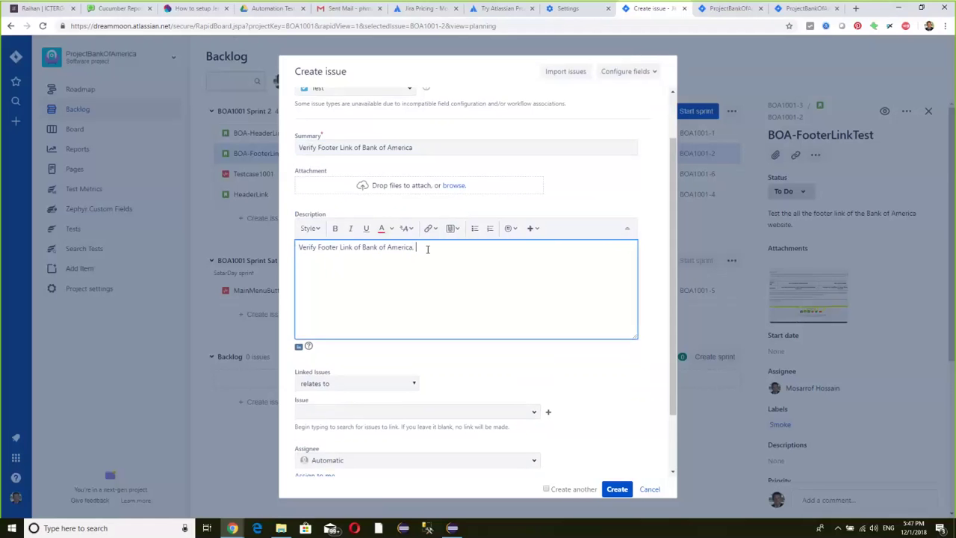
text(.)
key(ctrl+v)
scroll(540, 246, down, 1)
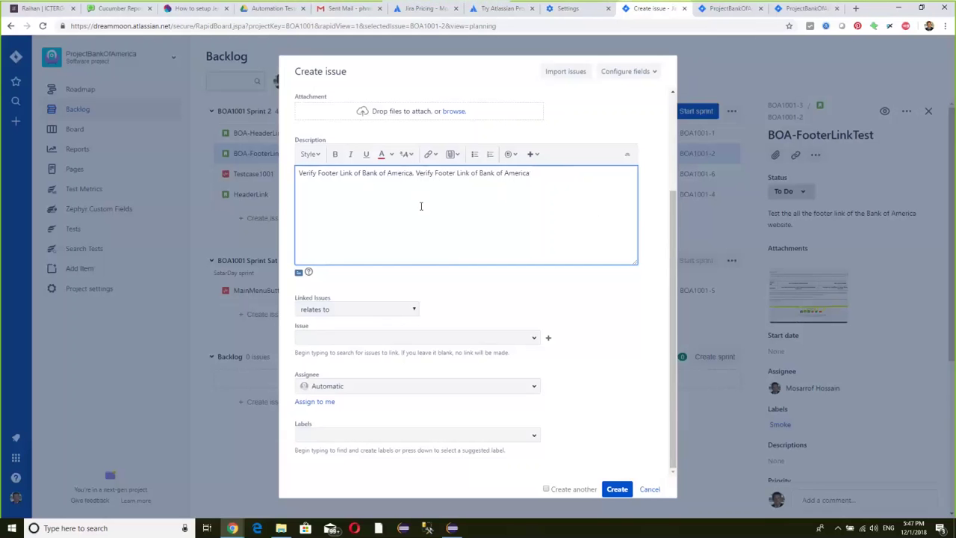
- Link BOA1001-2 as 'relates to', then remove it and open Configure fields
click(400, 315)
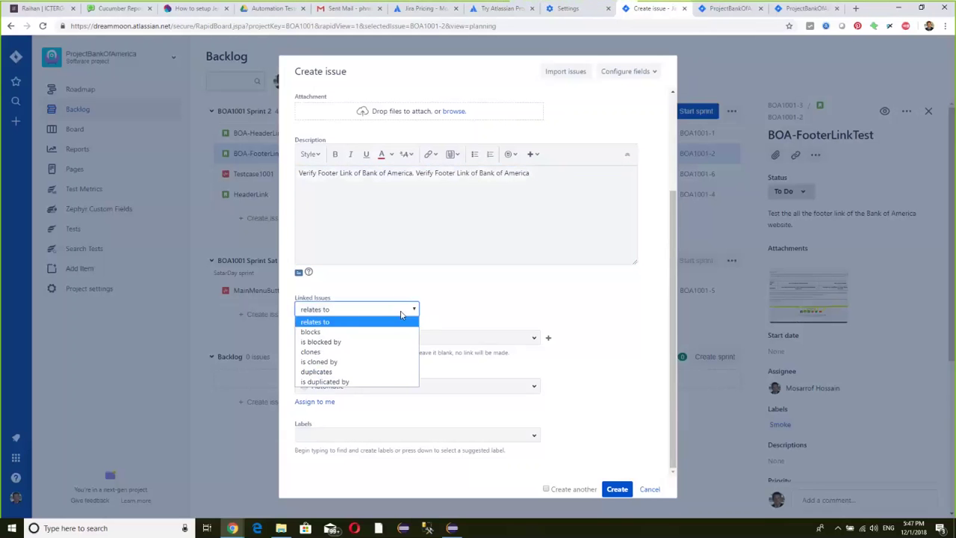
click(400, 315)
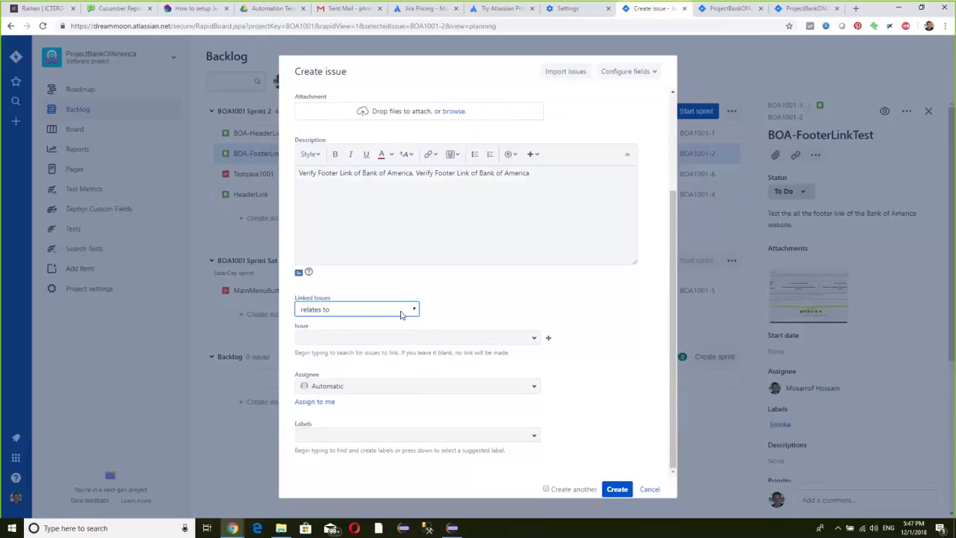
click(478, 338)
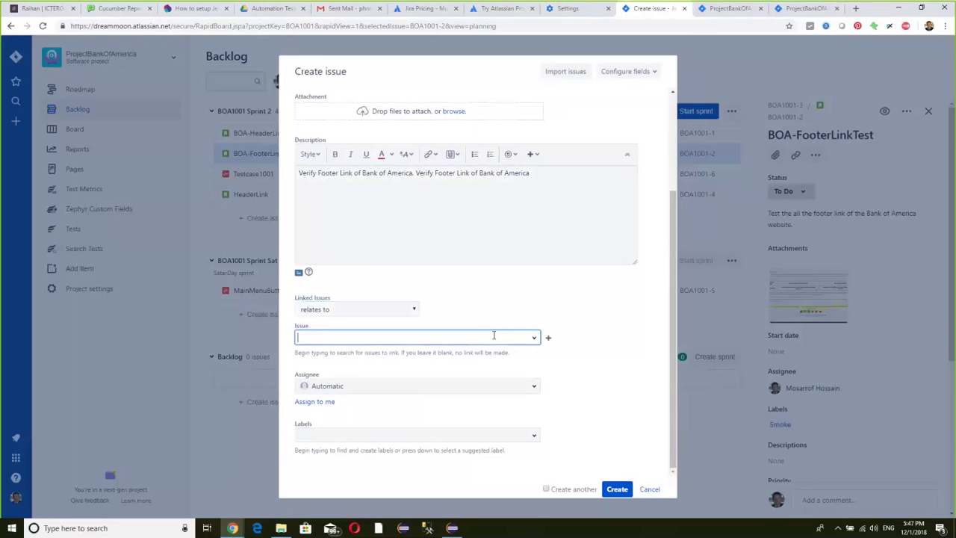
click(534, 338)
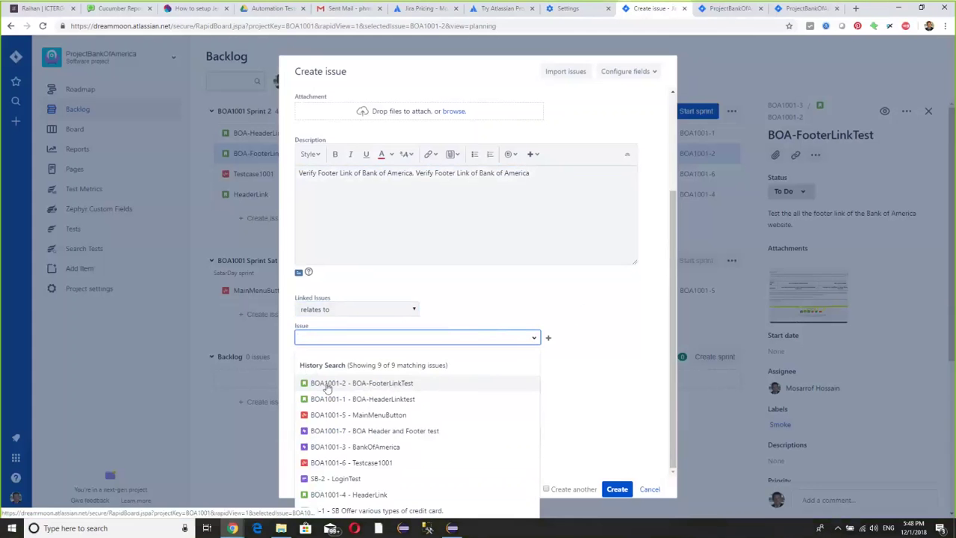
click(387, 383)
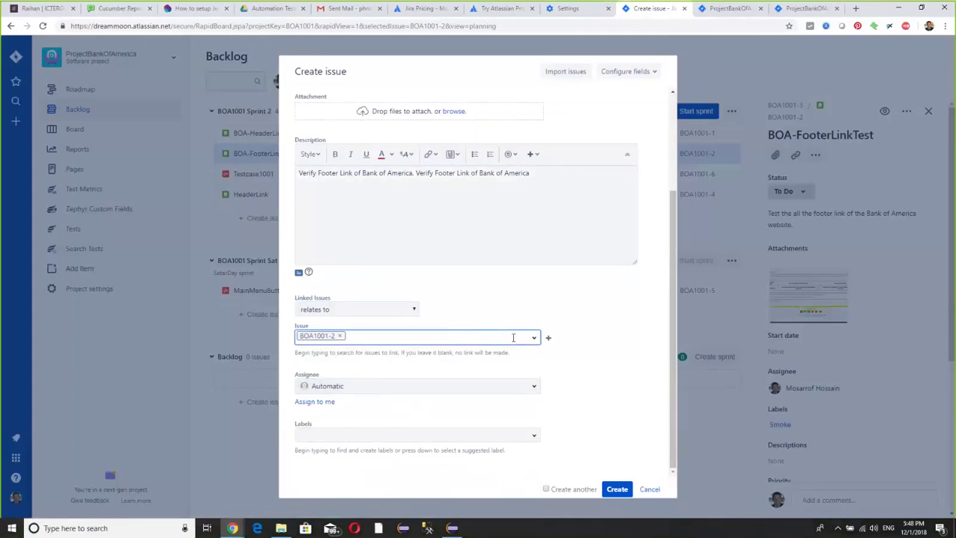
click(340, 335)
scroll(485, 306, up, 3)
click(643, 72)
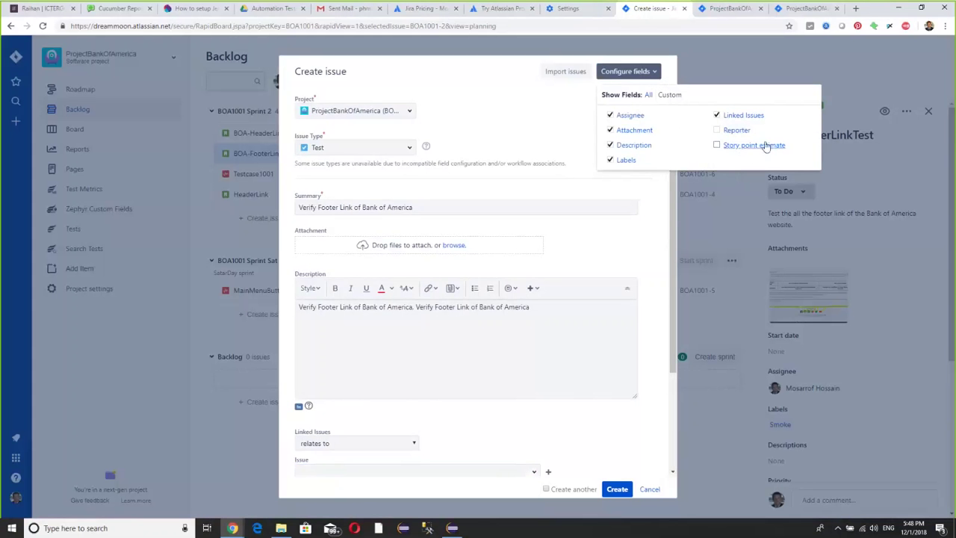
- Add Reporter and Story point estimate fields, set Show Fields to All, then open CSV bulk import
click(719, 131)
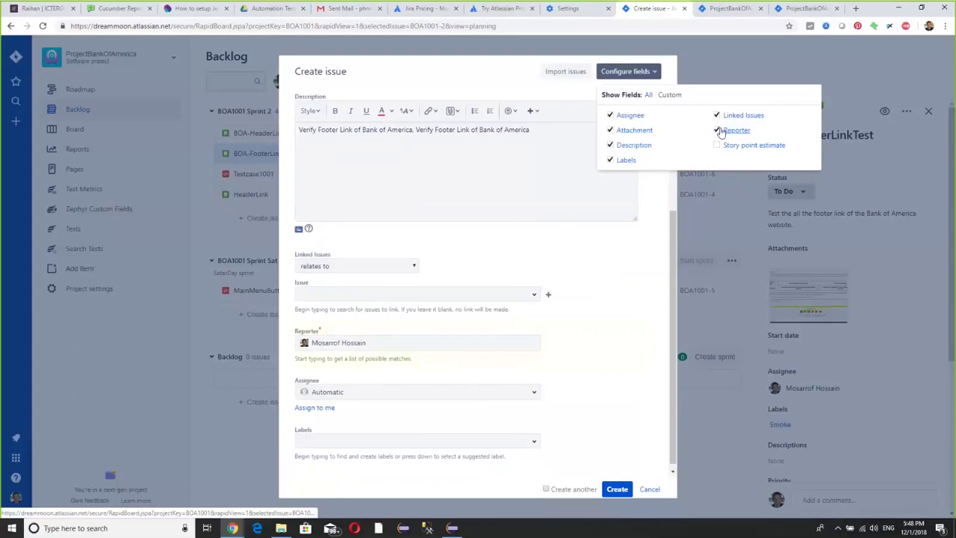
scroll(508, 247, up, 2)
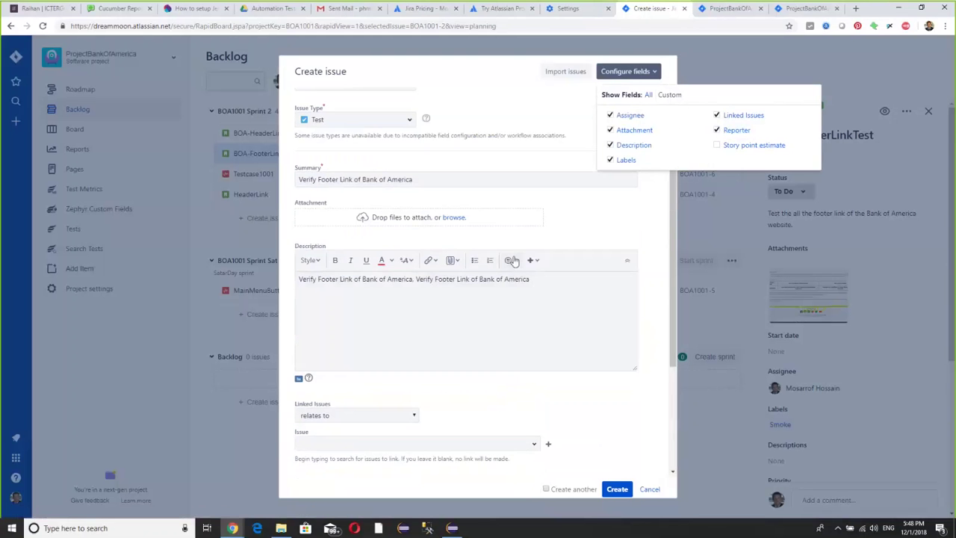
scroll(513, 261, up, 1)
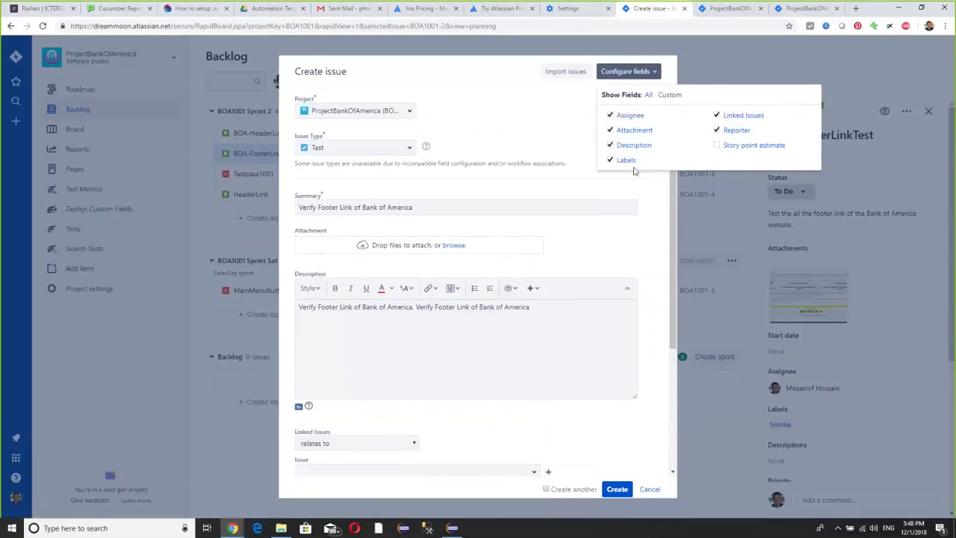
click(719, 145)
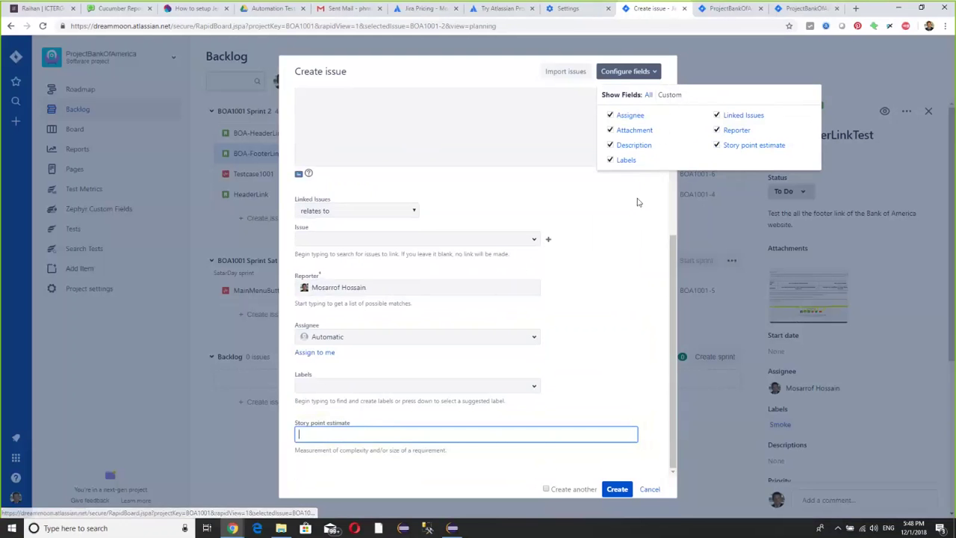
click(648, 95)
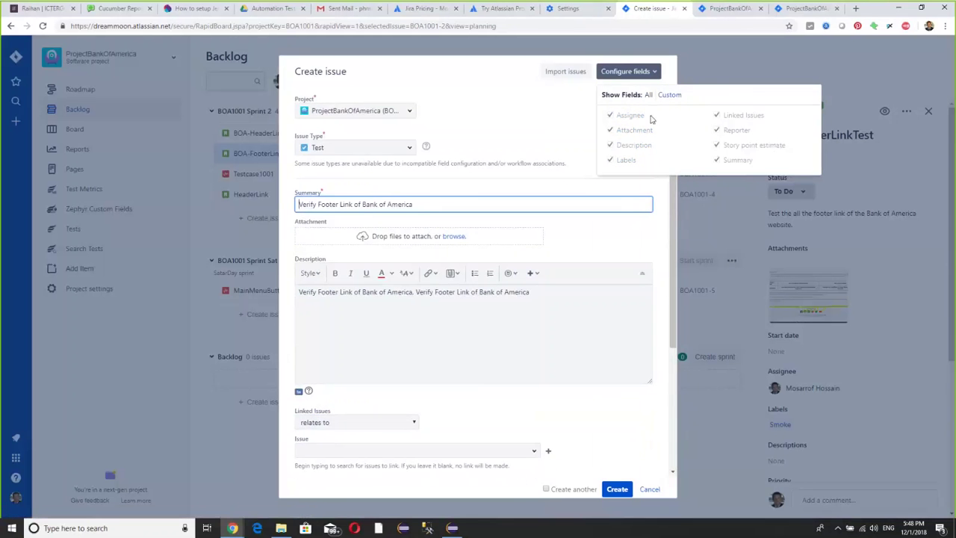
click(583, 108)
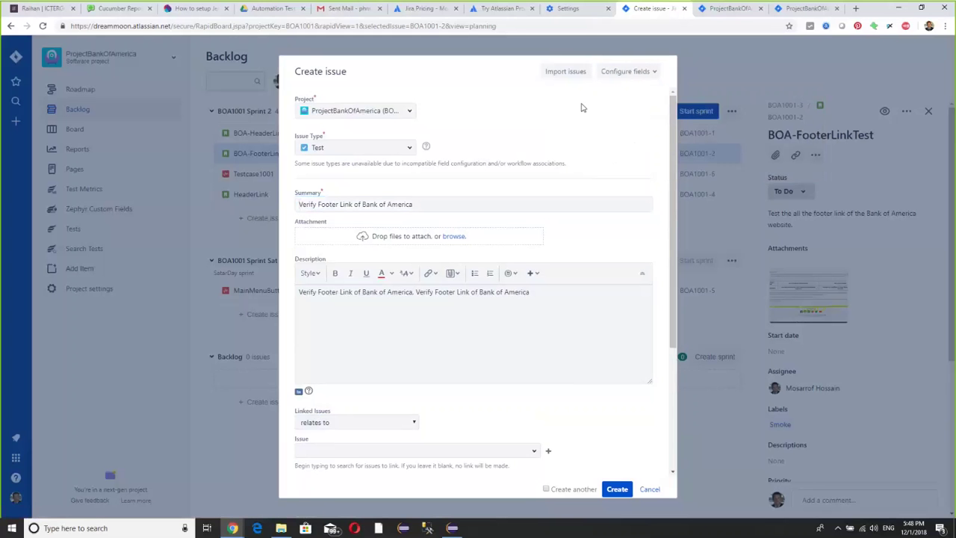
click(568, 73)
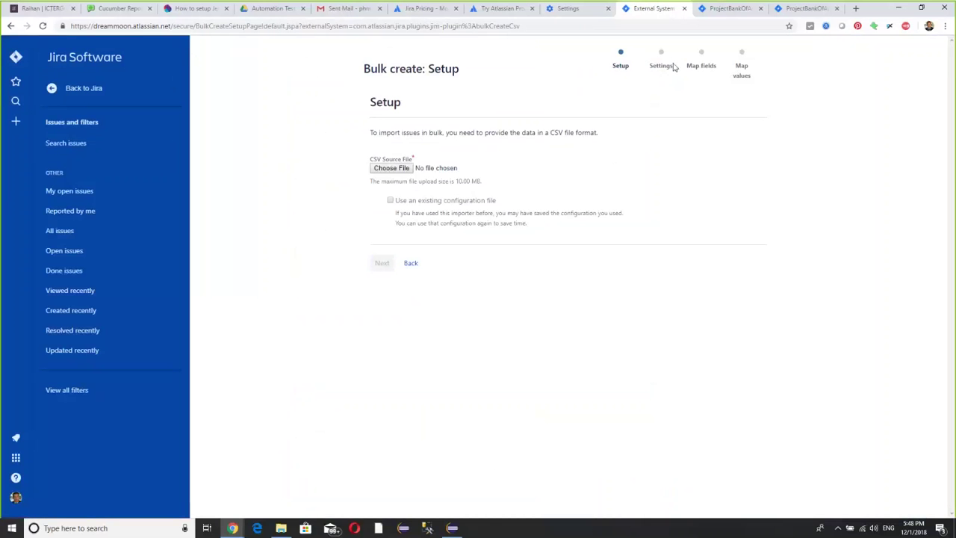
- Return to the backlog and start a fresh Test issue with the Summary field focused
click(10, 26)
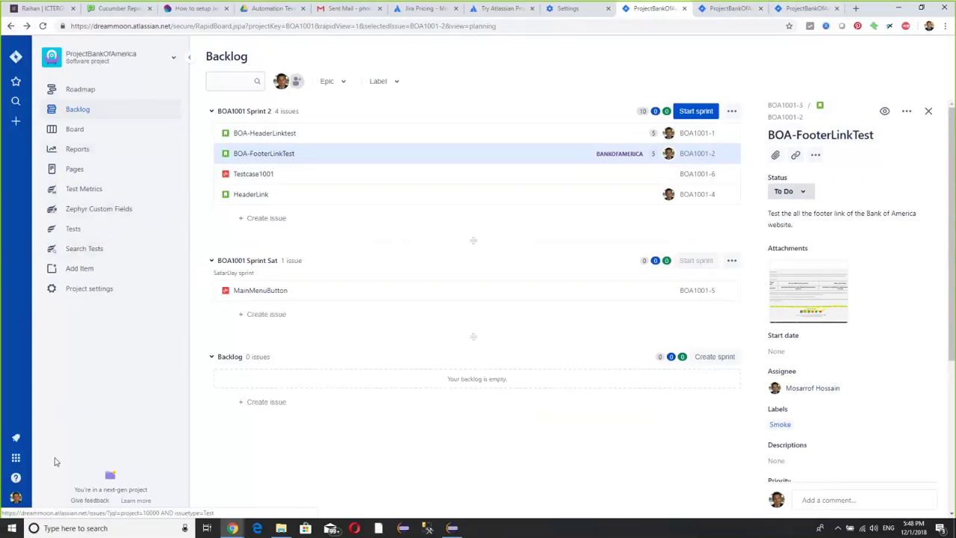
click(16, 120)
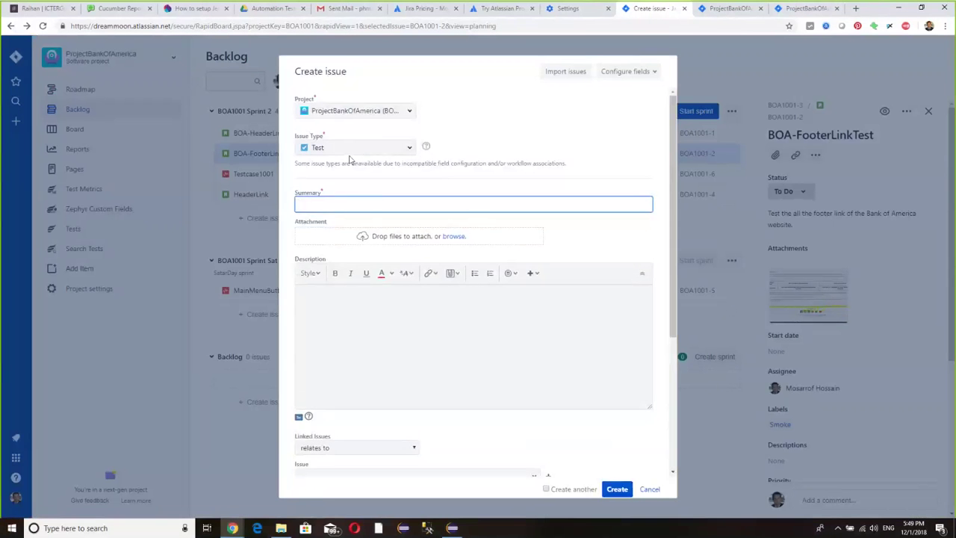
click(337, 205)
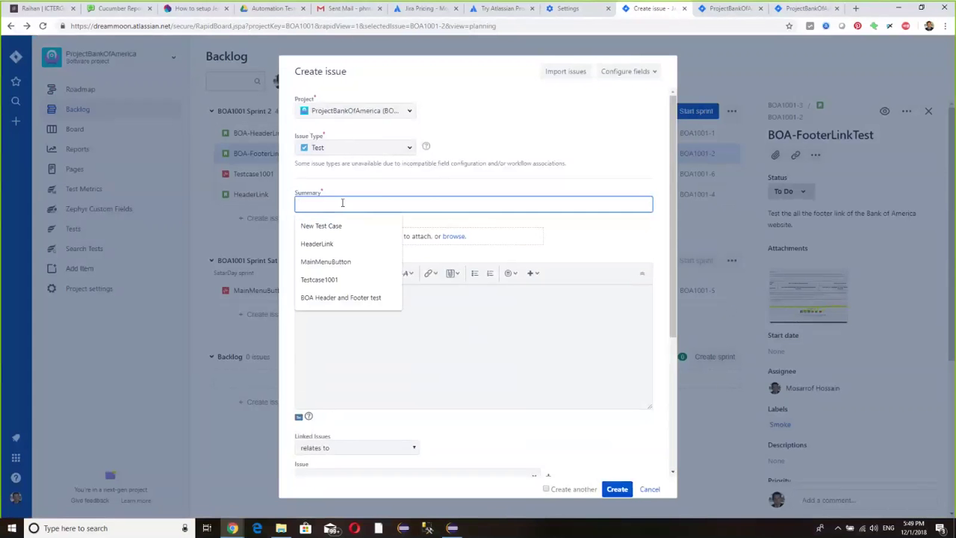
- Paste 'Verify Footer Link of Bank of America' into summary and description, then create the issue
key(ctrl+v)
click(329, 320)
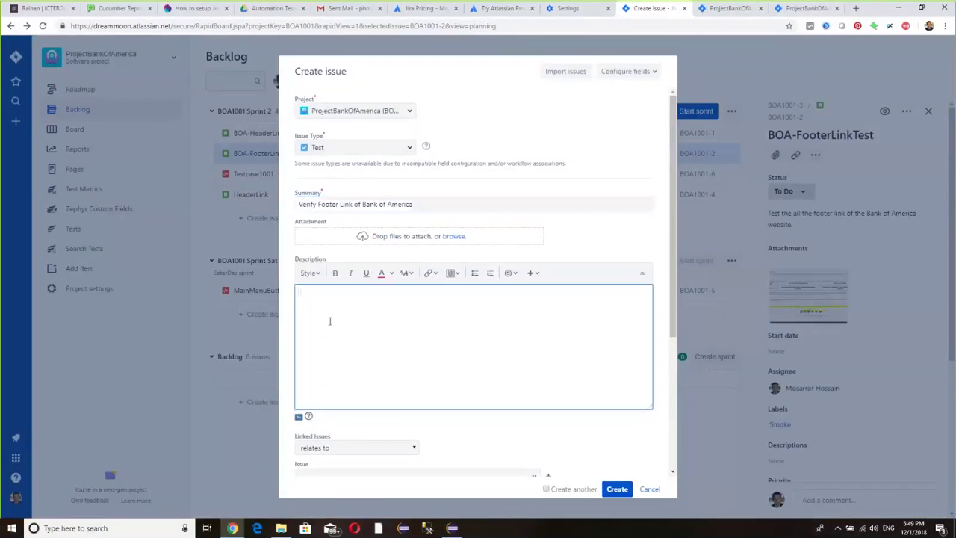
text(Verify Footer Link of Bank of America)
click(541, 431)
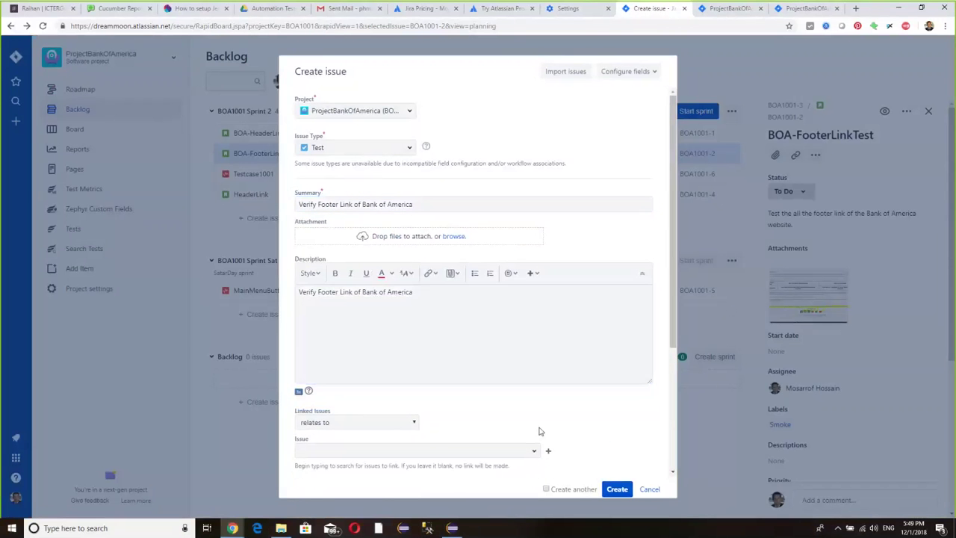
click(431, 331)
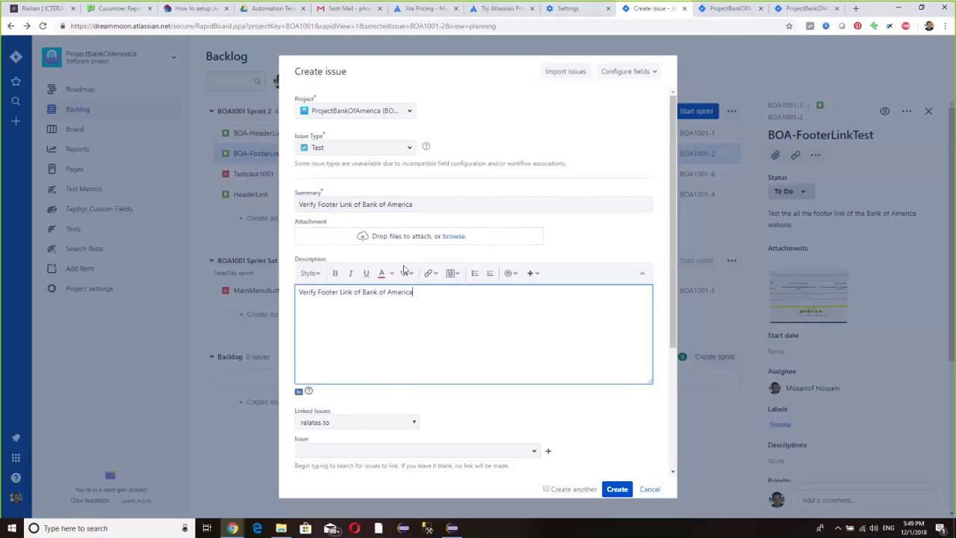
scroll(440, 328, down, 3)
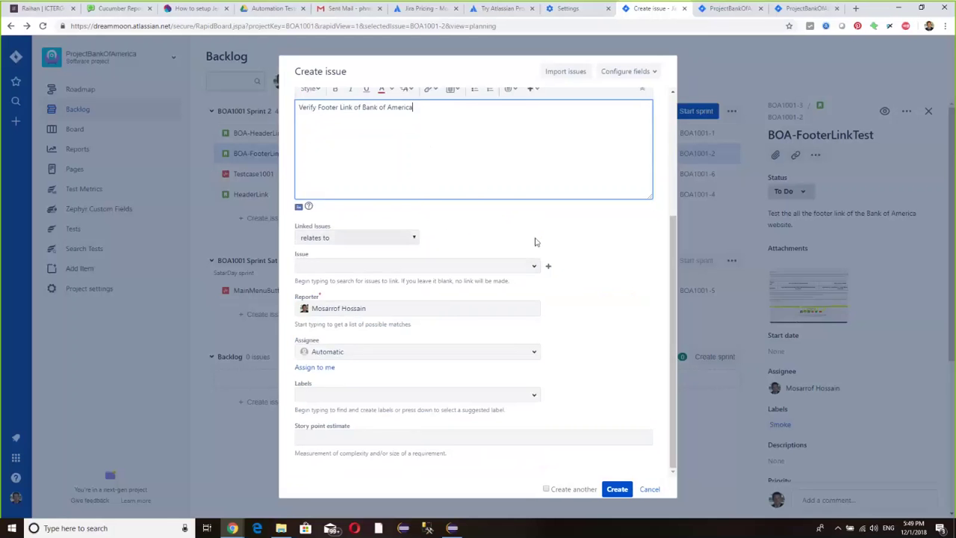
scroll(537, 247, up, 3)
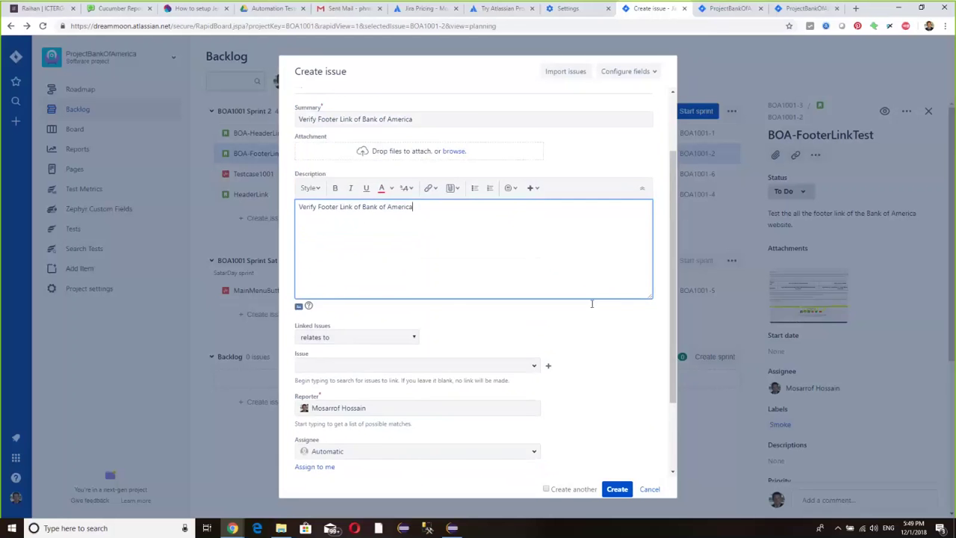
scroll(593, 310, down, 2)
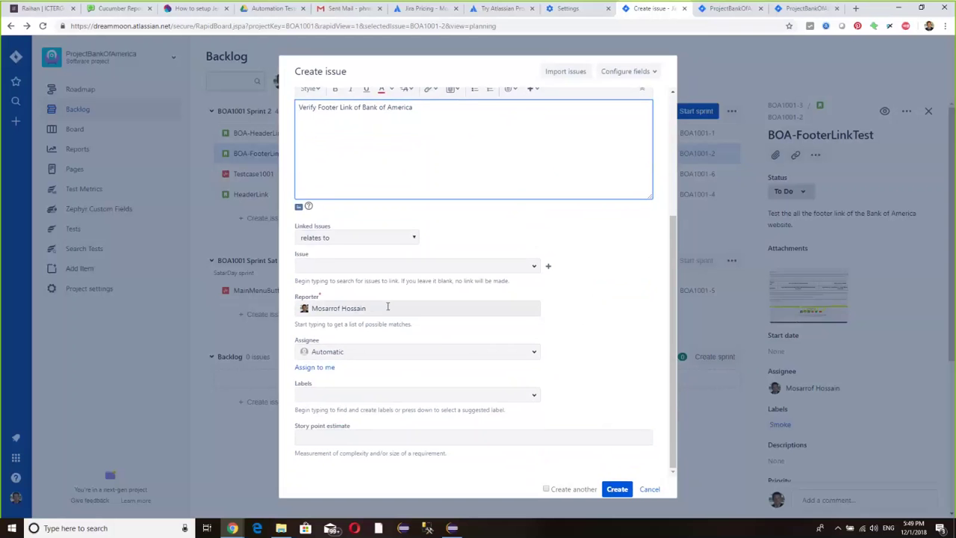
click(617, 490)
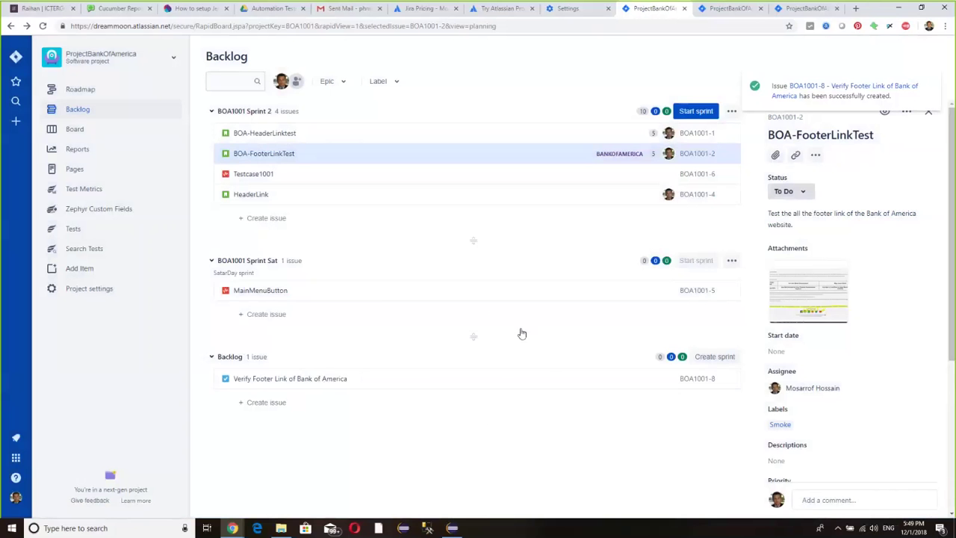
- Show BOA1001-8's details, browse its action menus and title, then open it by its key link
click(317, 379)
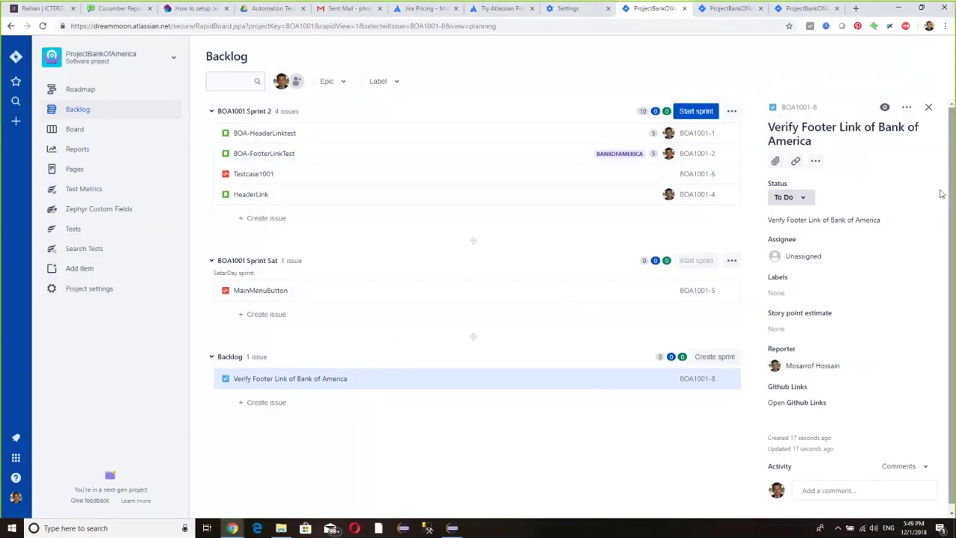
scroll(832, 362, down, 1)
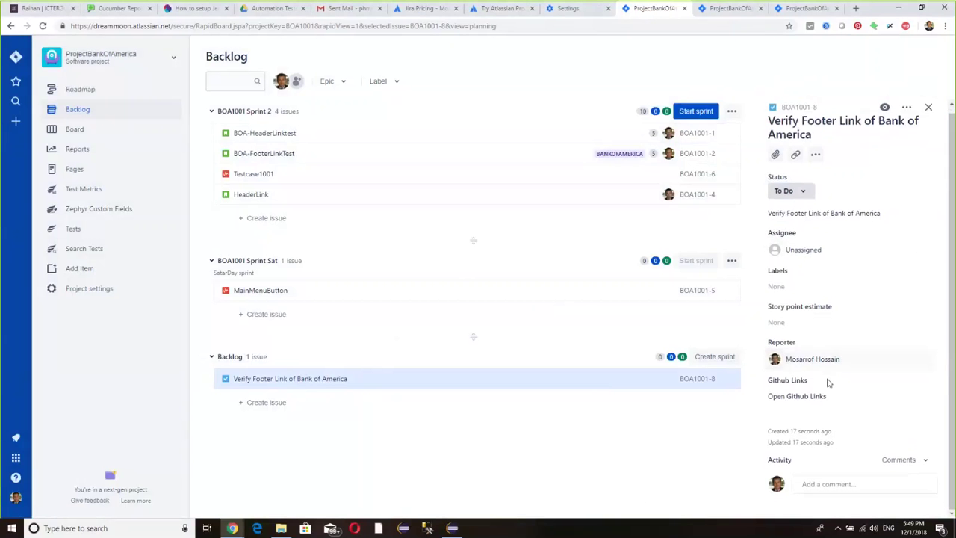
click(907, 109)
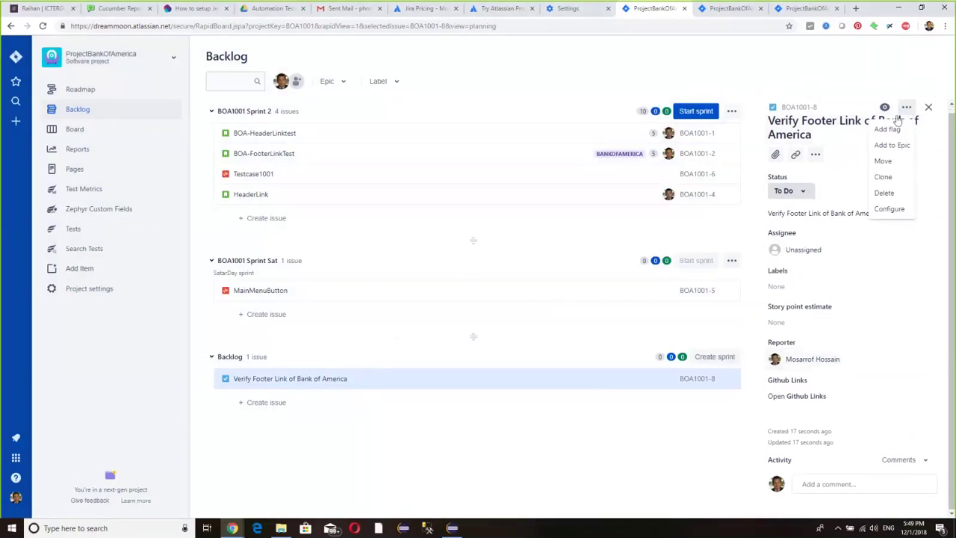
click(851, 190)
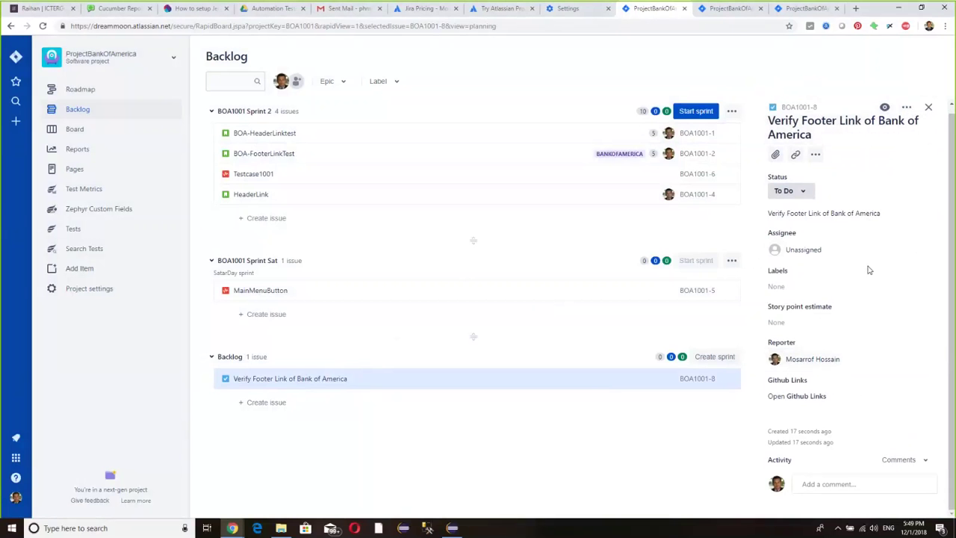
click(732, 111)
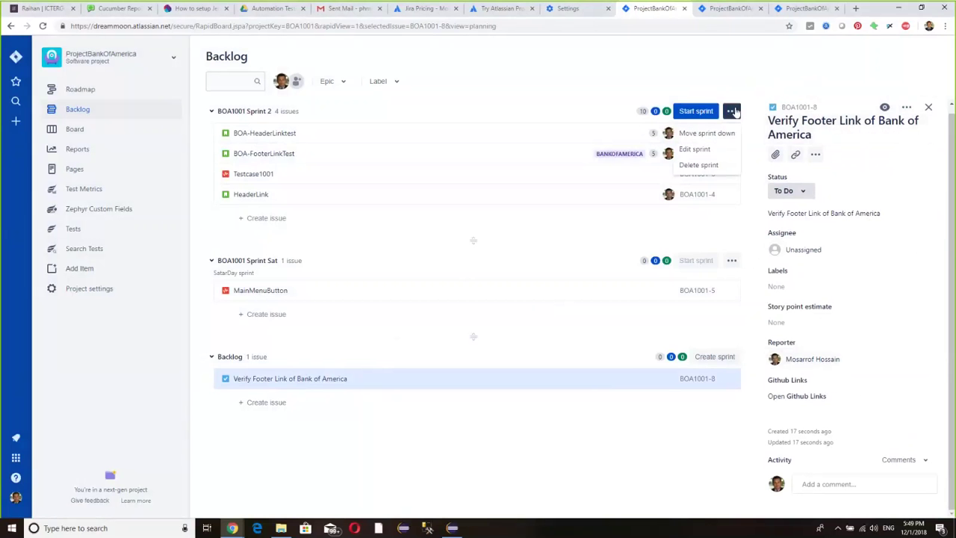
click(599, 402)
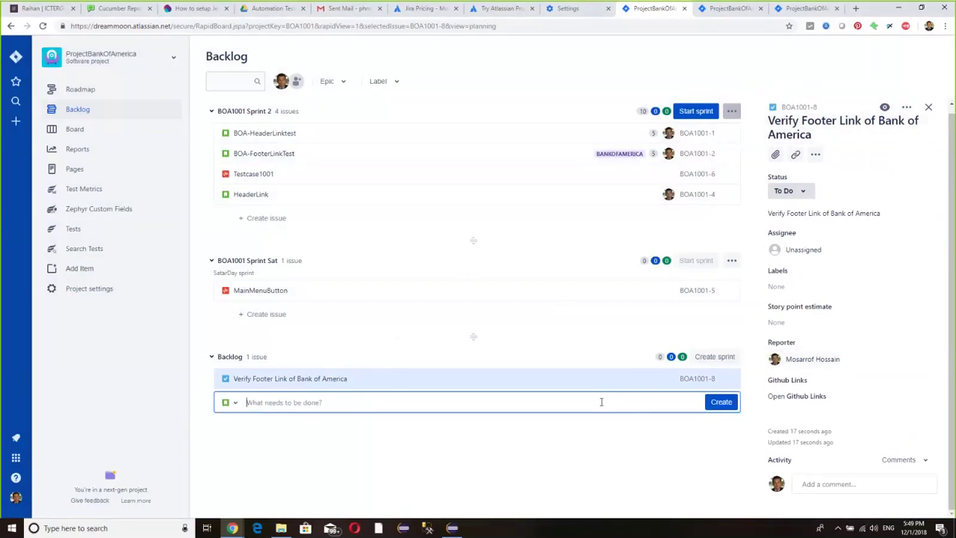
click(838, 128)
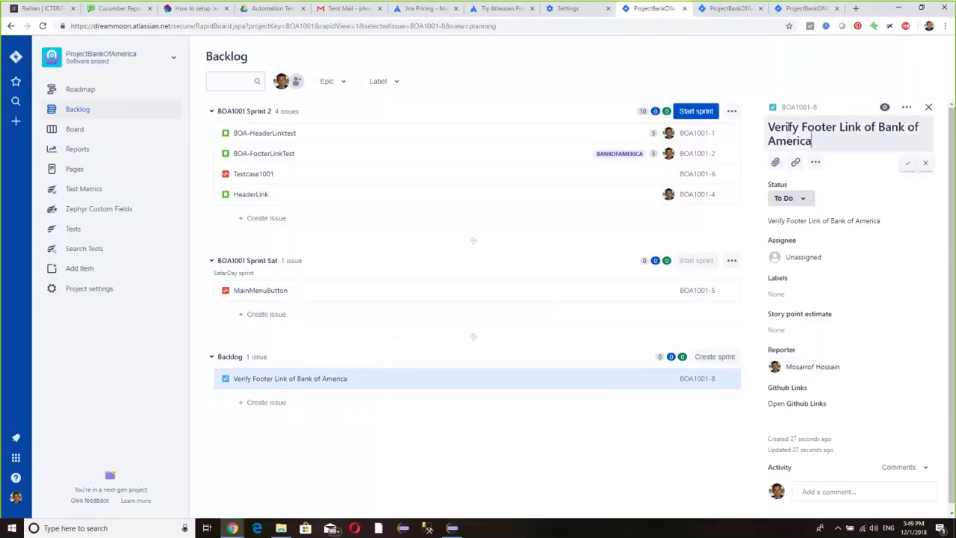
drag(769, 129, 816, 130)
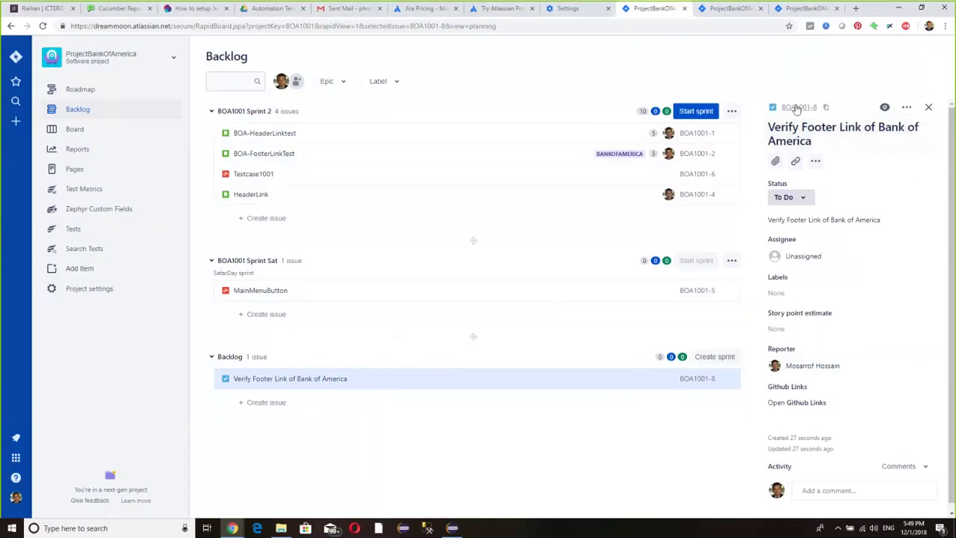
click(795, 107)
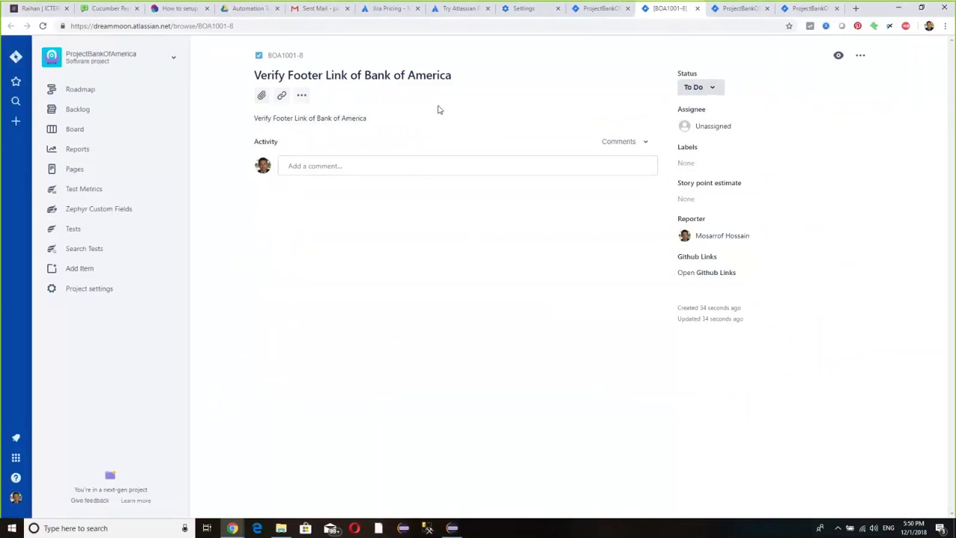
- Open the Tests page showing 0 total, 0 unexecuted and 0 executed tests
click(300, 96)
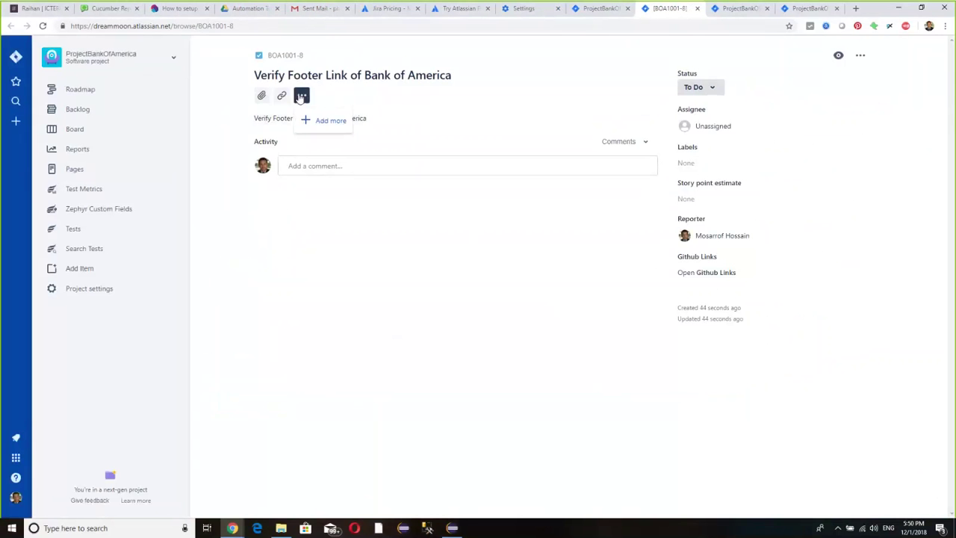
click(300, 97)
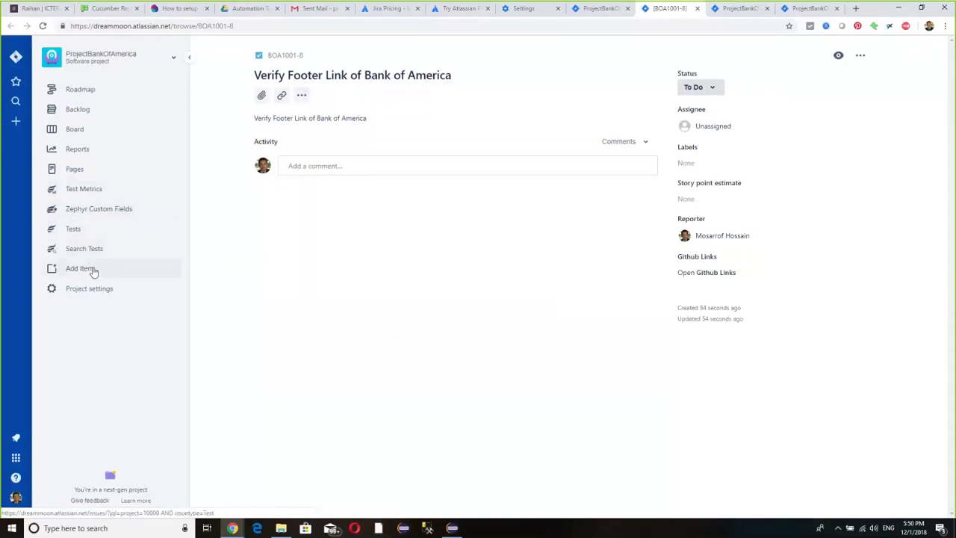
click(80, 229)
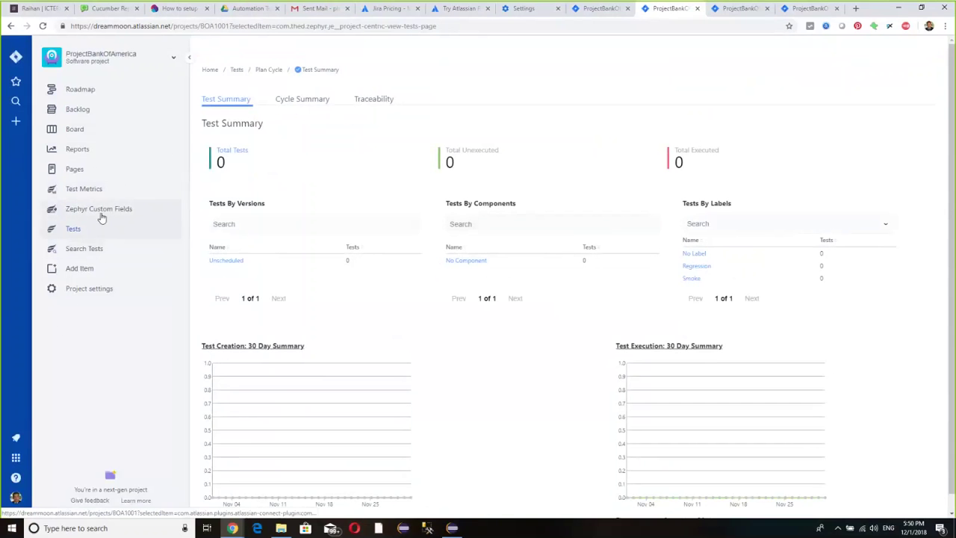
- Check the Zephyr Custom Fields page, then open the Test Metrics charts
scroll(157, 321, down, 1)
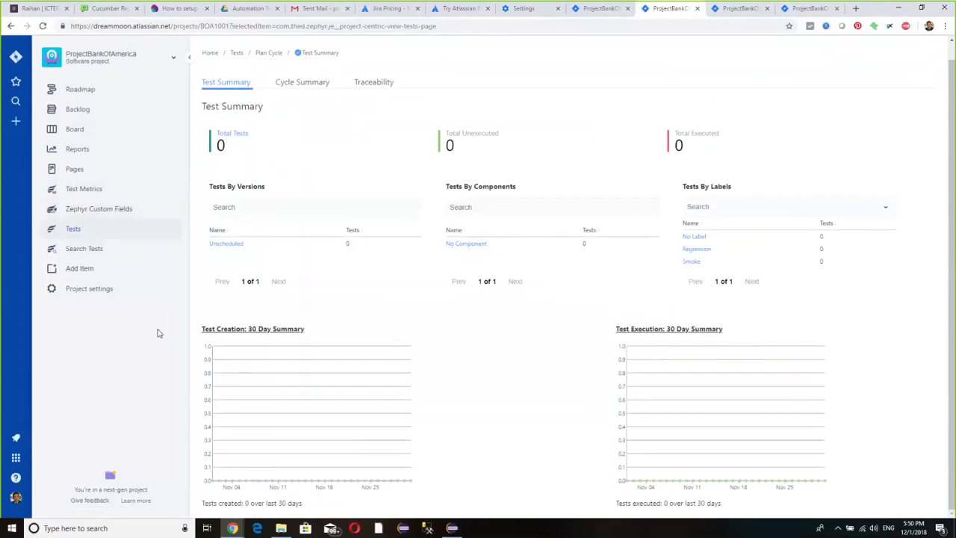
click(85, 211)
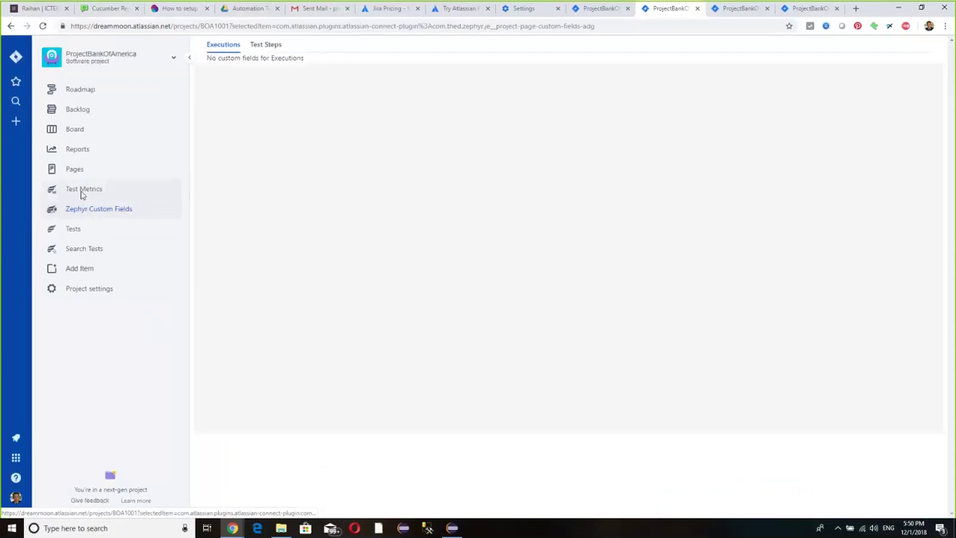
click(82, 192)
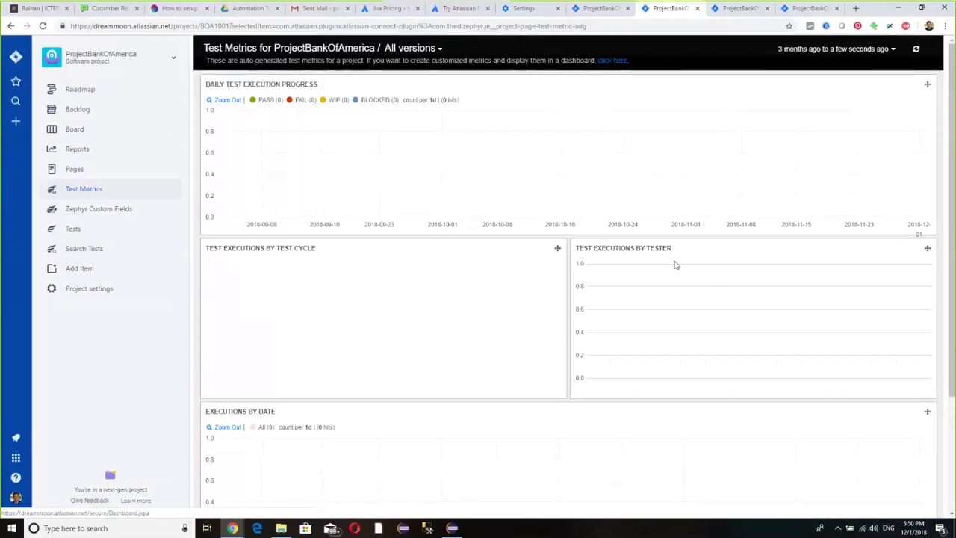
- Look over the empty Test Metrics charts, then follow the header link to the System dashboard
scroll(489, 355, down, 1)
scroll(489, 354, down, 2)
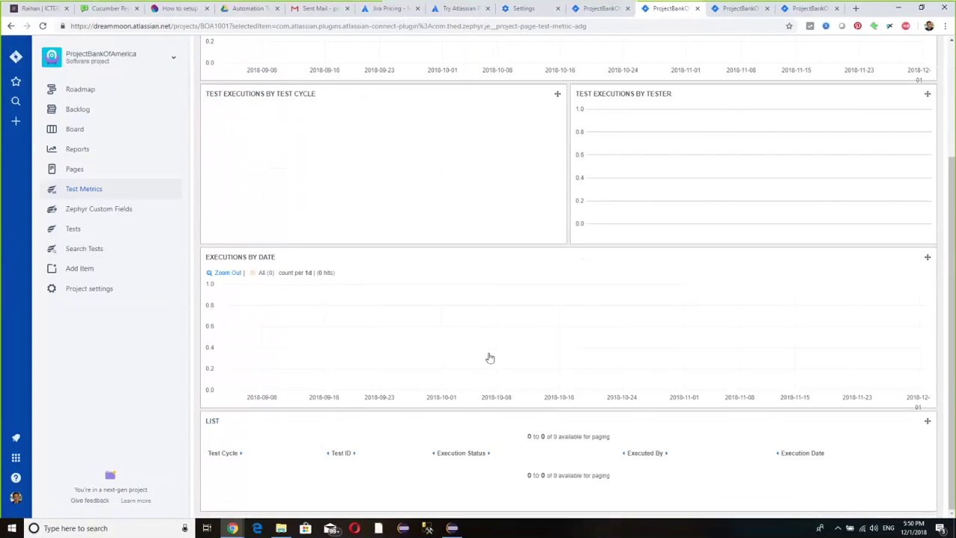
scroll(489, 359, up, 2)
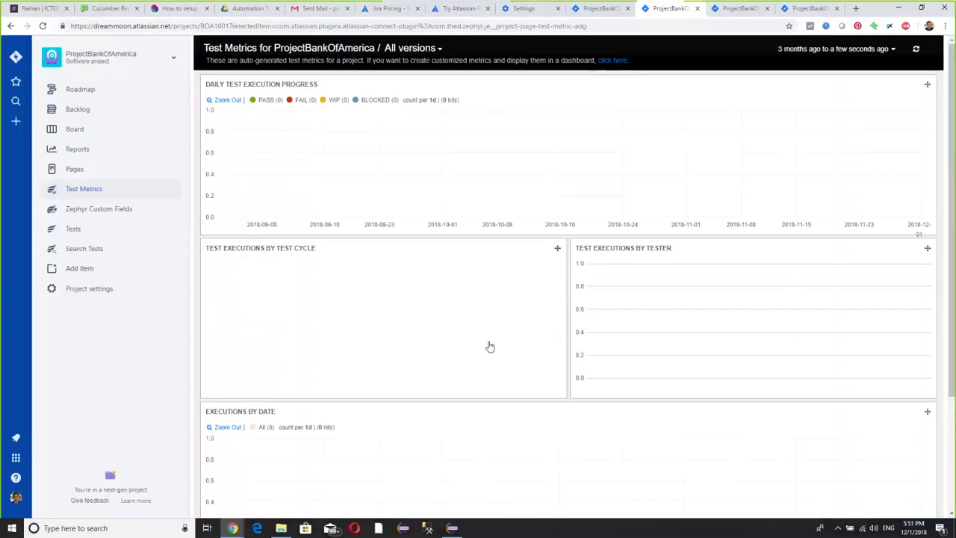
click(17, 461)
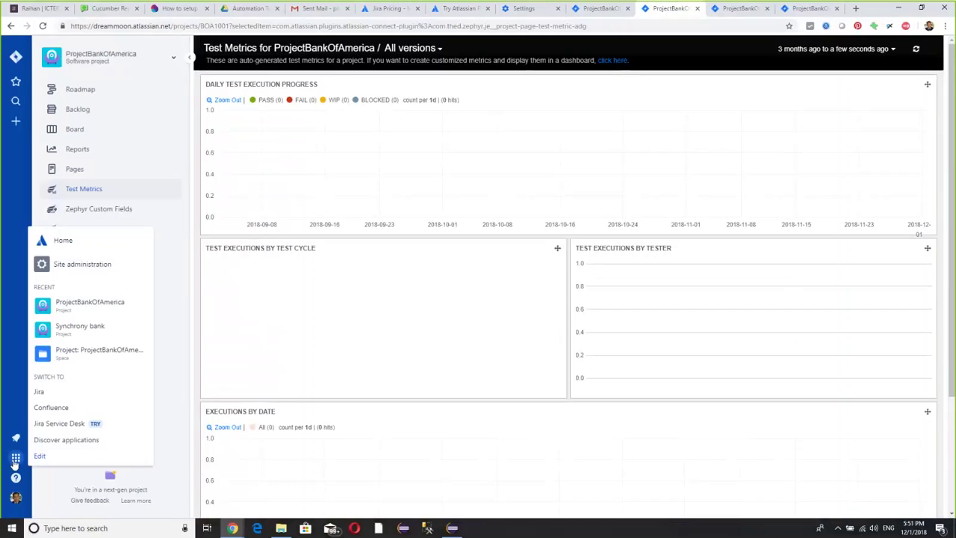
click(16, 461)
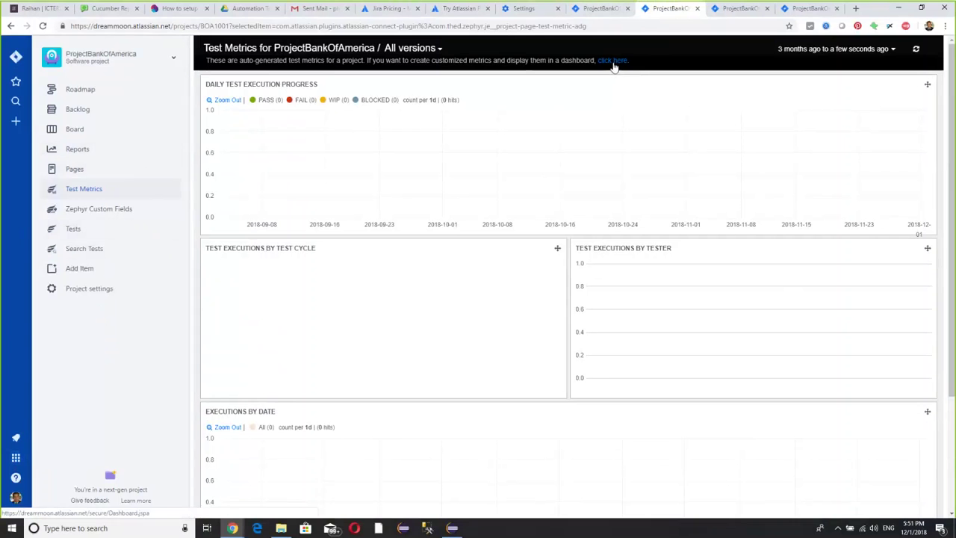
click(617, 60)
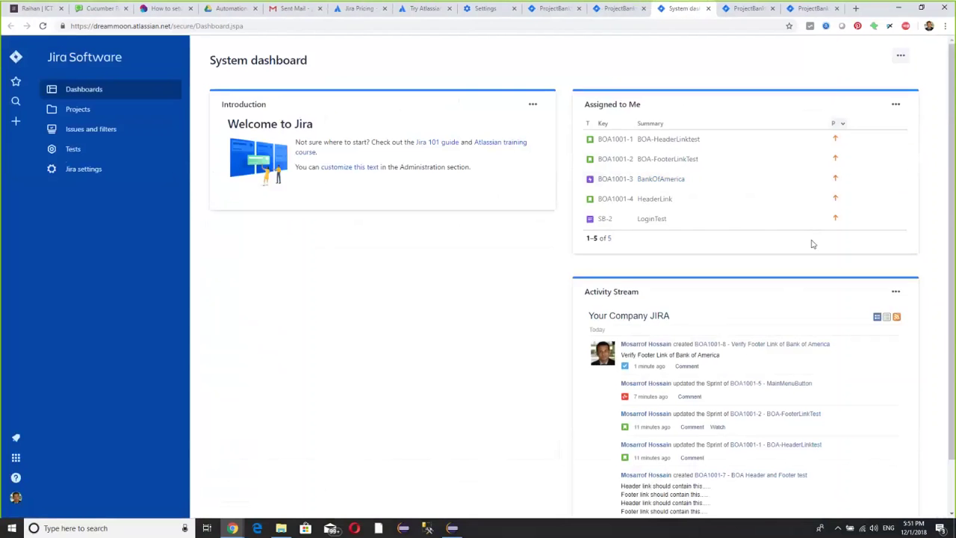
- Show the Tests management options and start creating a new test
click(105, 153)
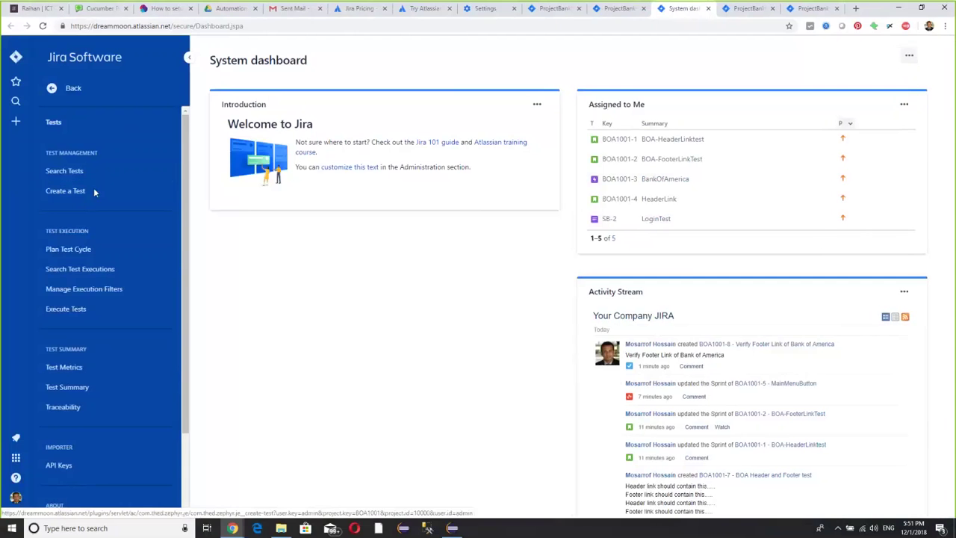
click(94, 191)
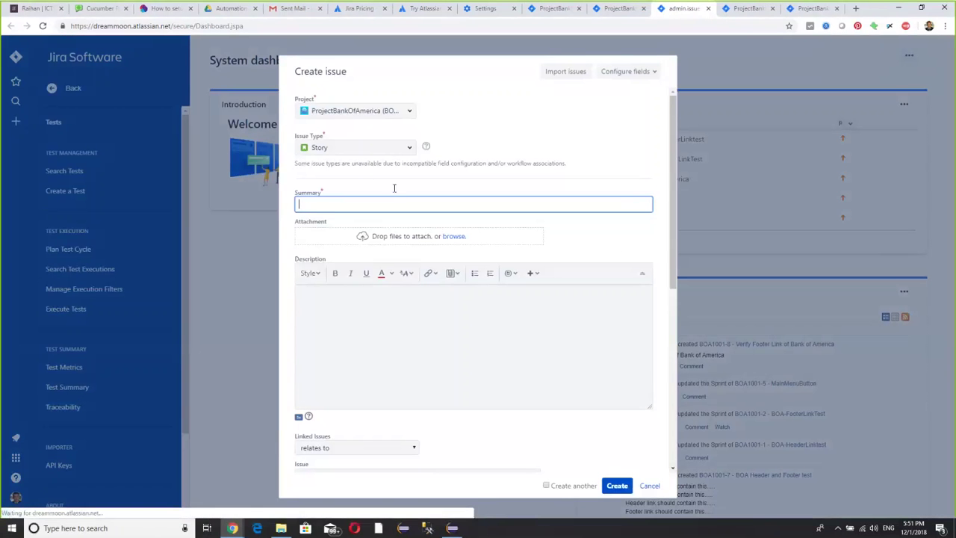
click(409, 149)
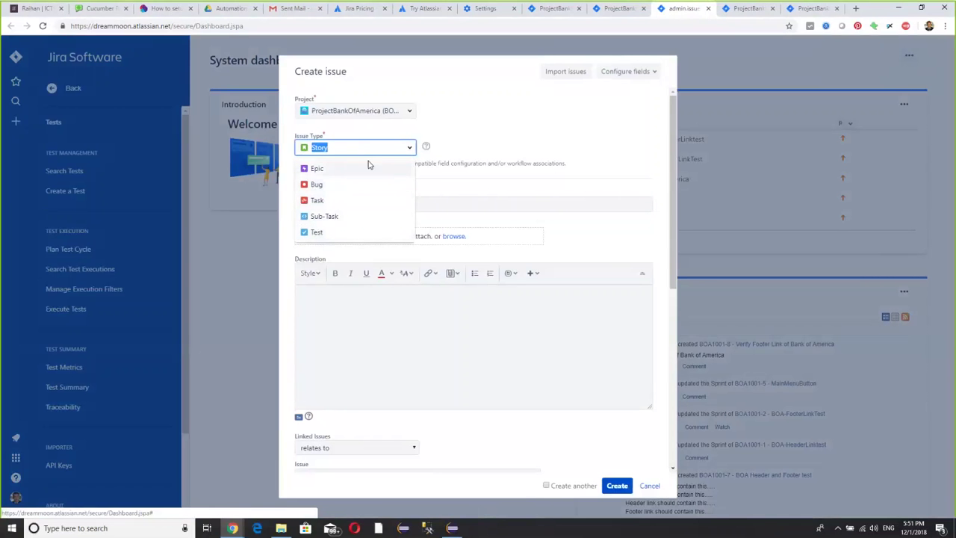
click(460, 132)
scroll(482, 256, down, 3)
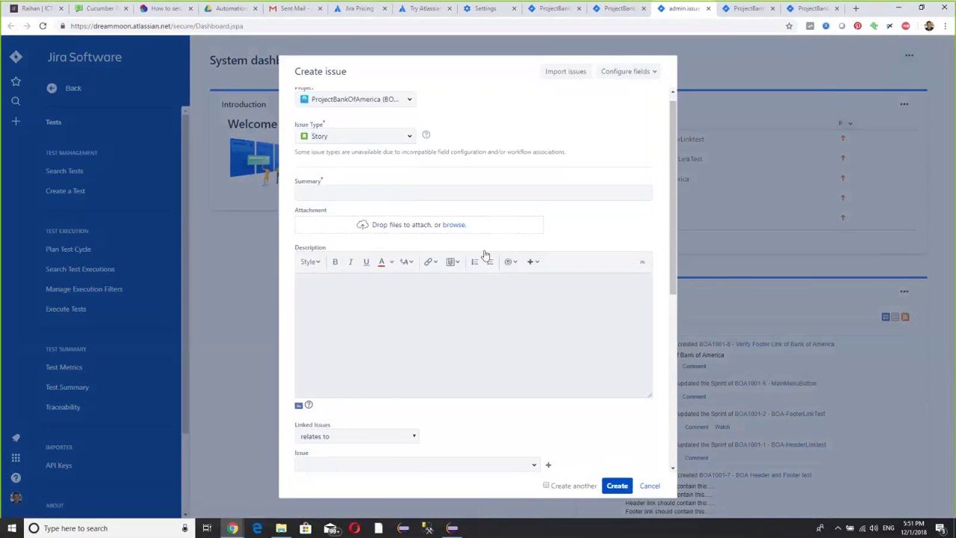
scroll(503, 276, down, 3)
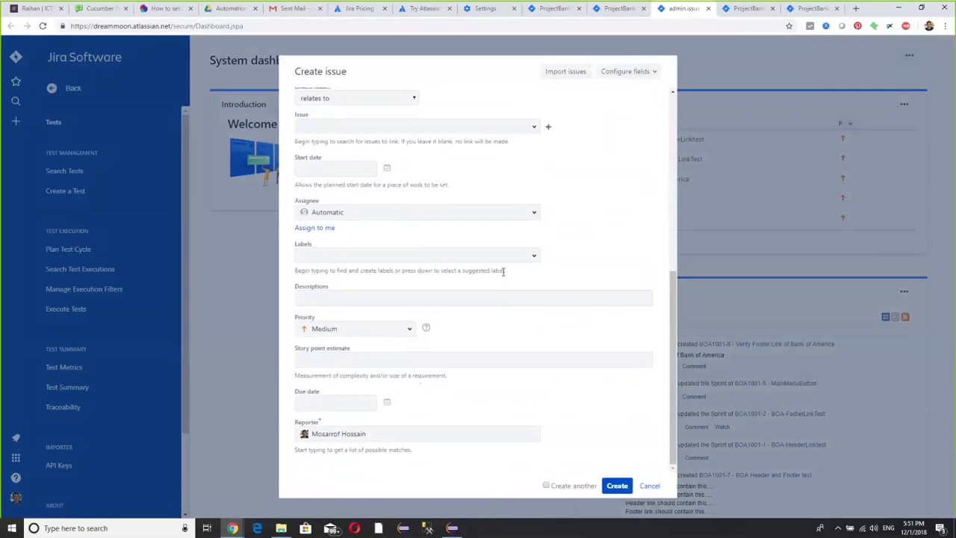
scroll(502, 271, up, 10)
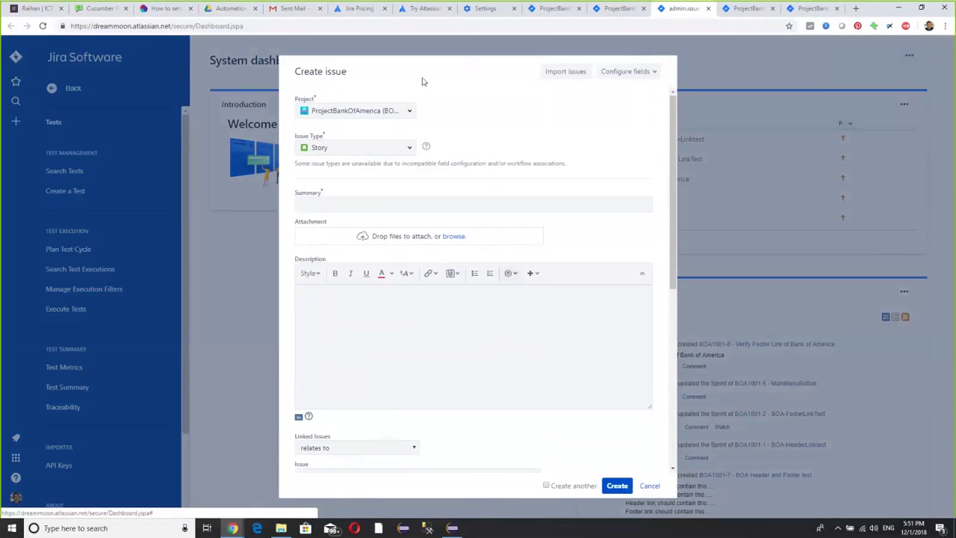
- Set the new issue's type to Test, review the form, then cancel it
click(341, 145)
click(320, 231)
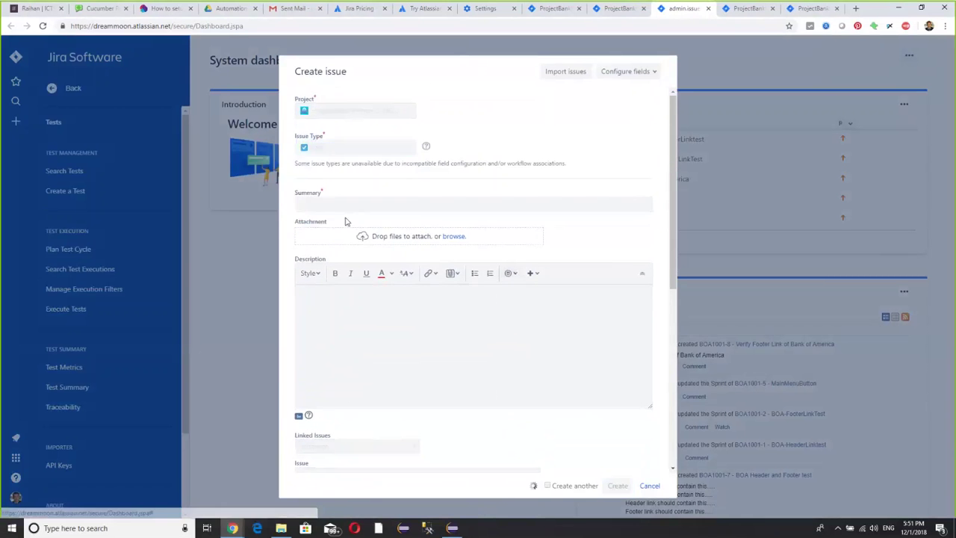
scroll(532, 274, down, 5)
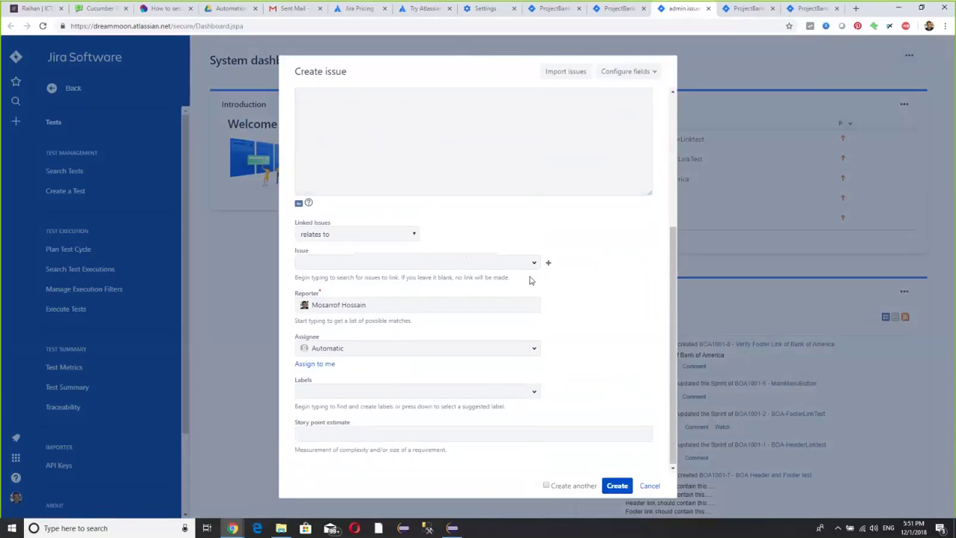
scroll(530, 280, up, 1)
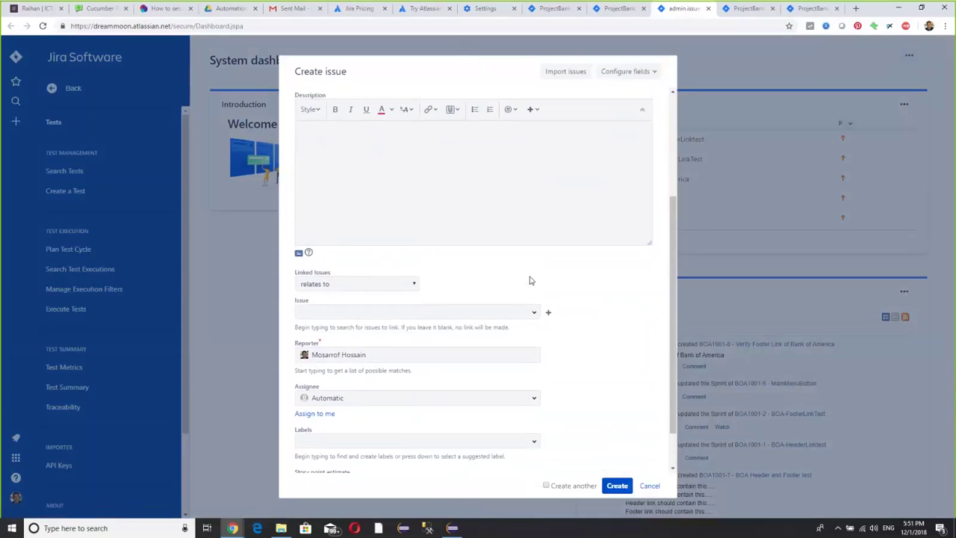
scroll(530, 280, up, 3)
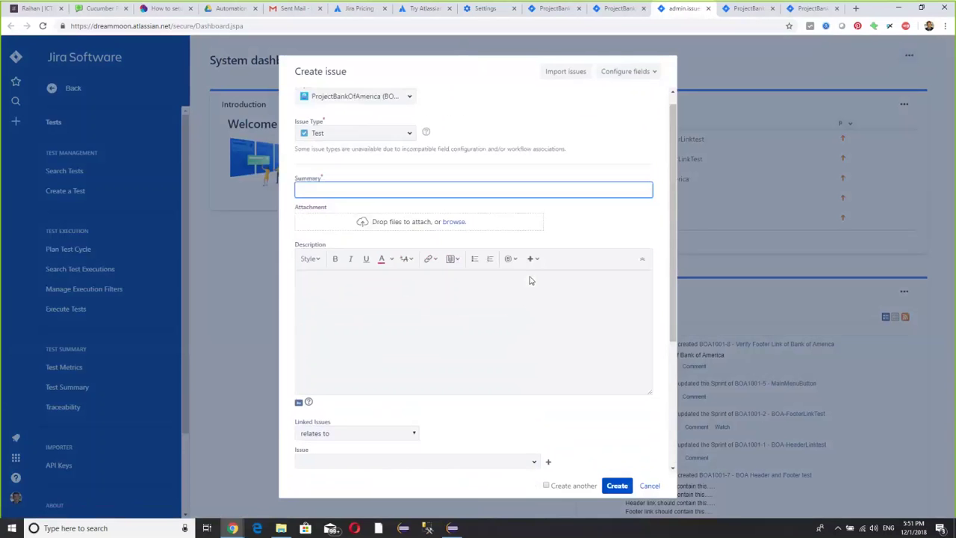
scroll(530, 281, down, 3)
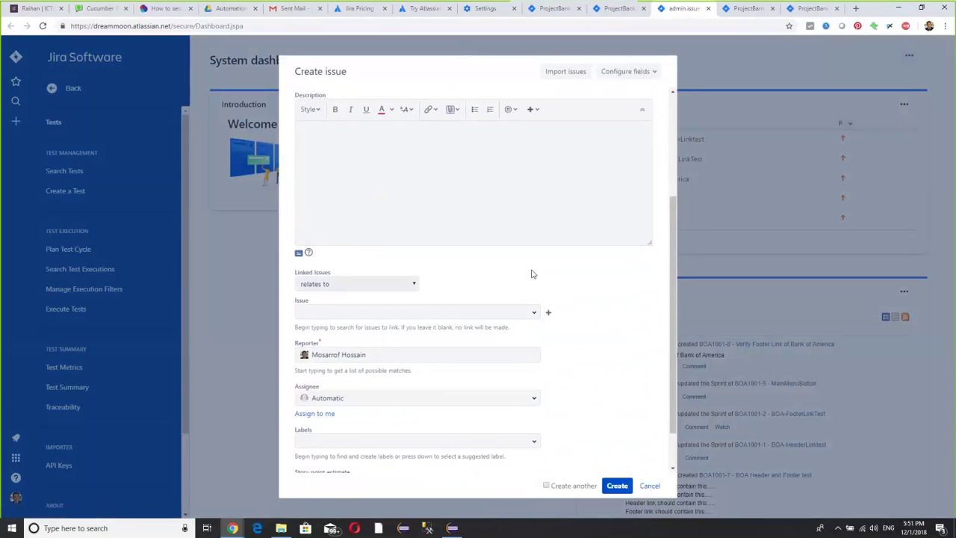
key(Tab)
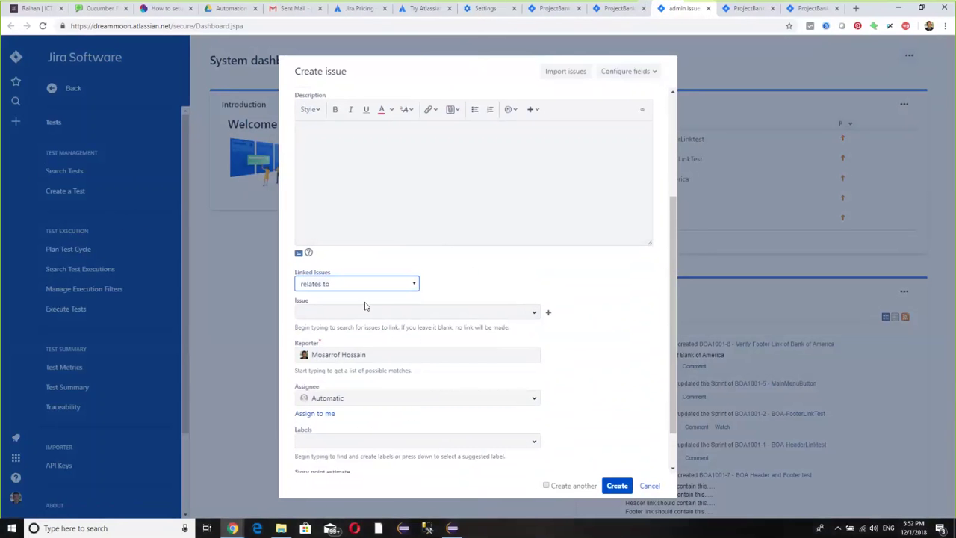
click(648, 486)
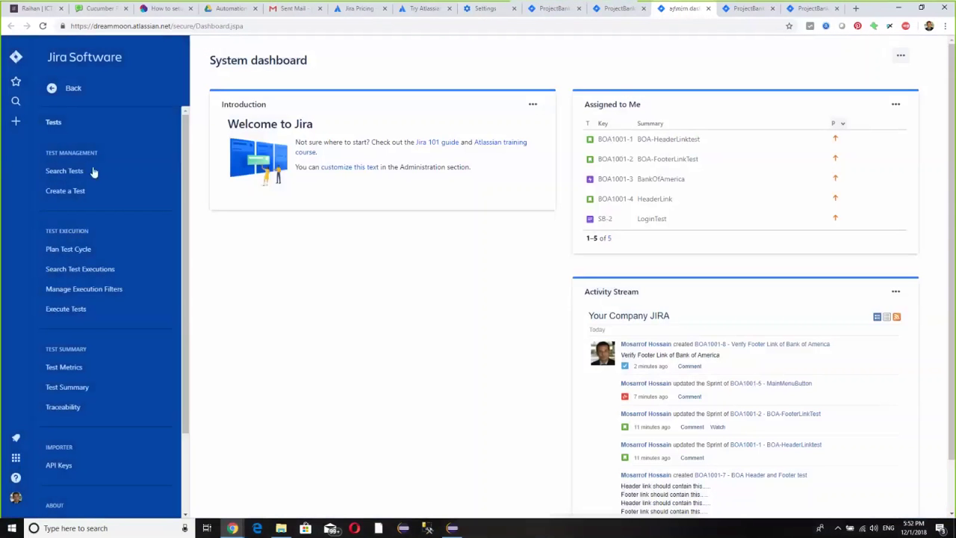
- Start another new issue, keep the Test type, and cancel without saving
click(15, 122)
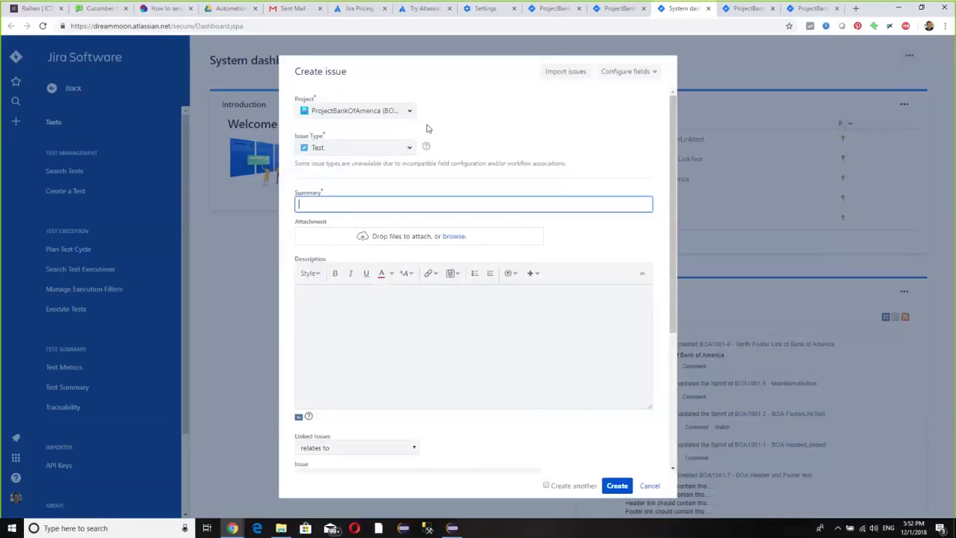
click(396, 148)
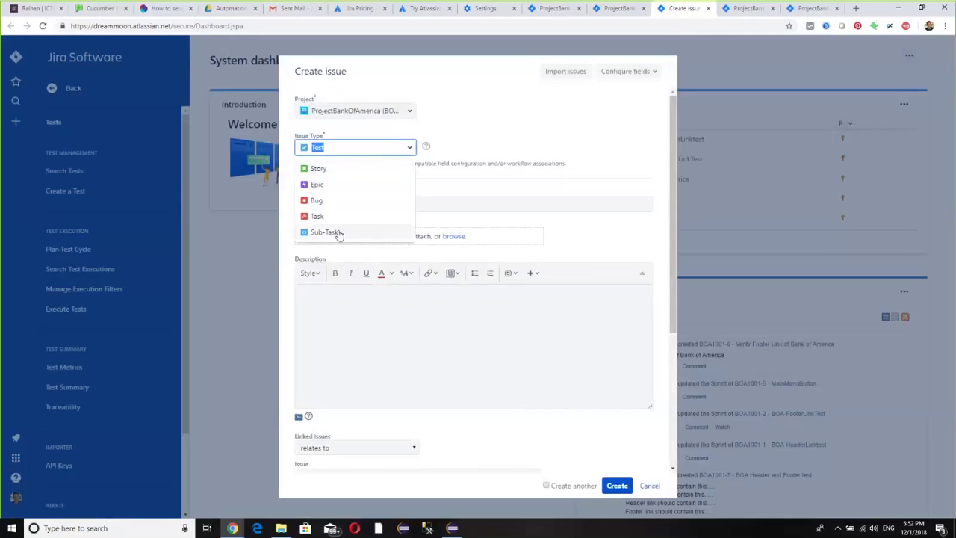
click(504, 140)
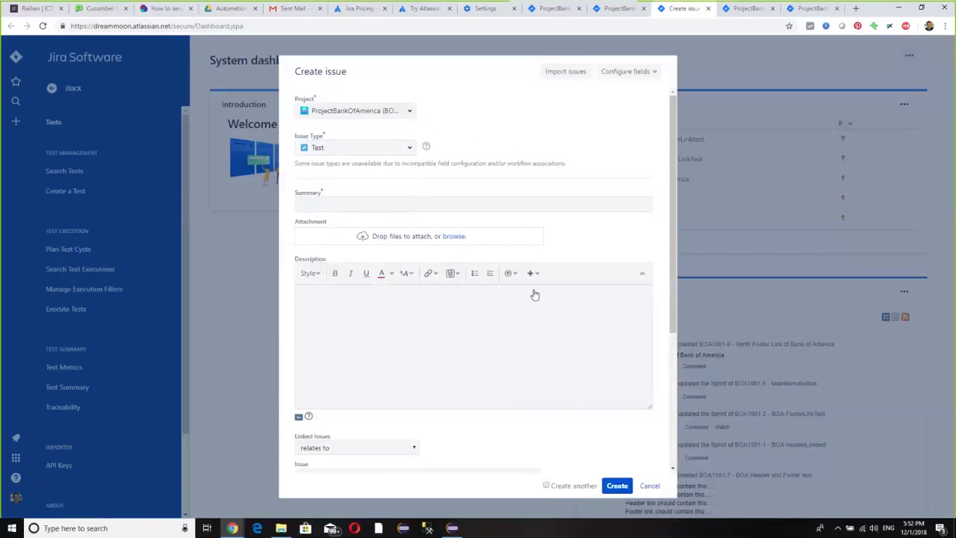
click(648, 486)
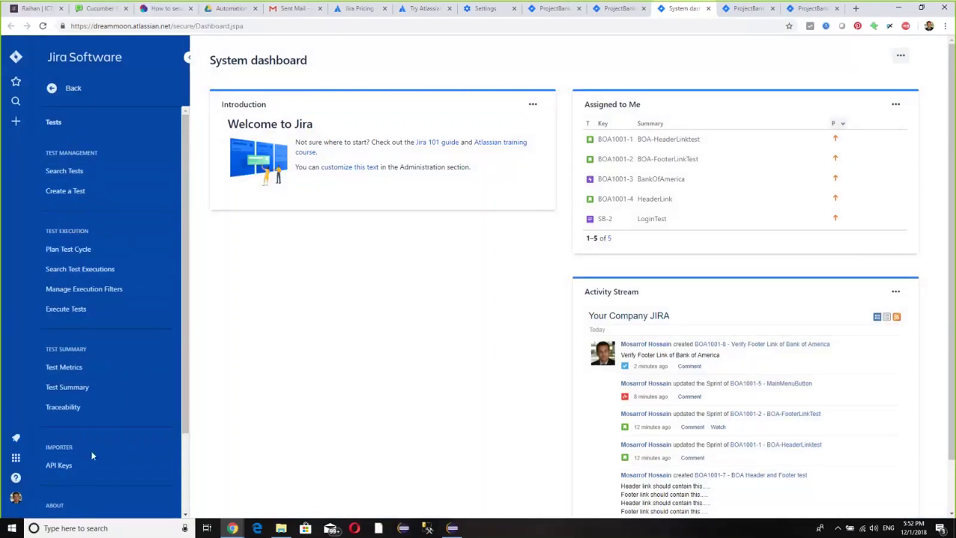
- Go to site administration from the app switcher and view the connected apps
click(15, 457)
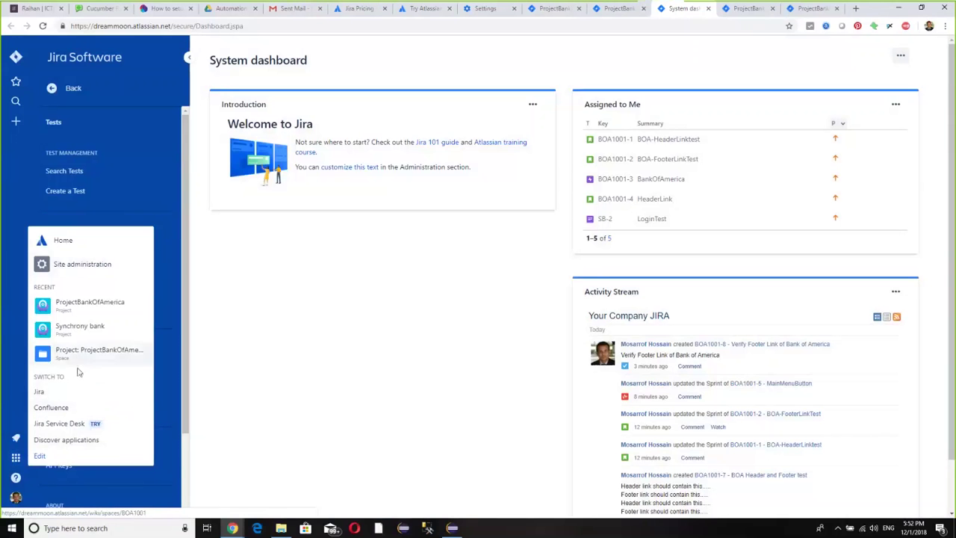
click(98, 266)
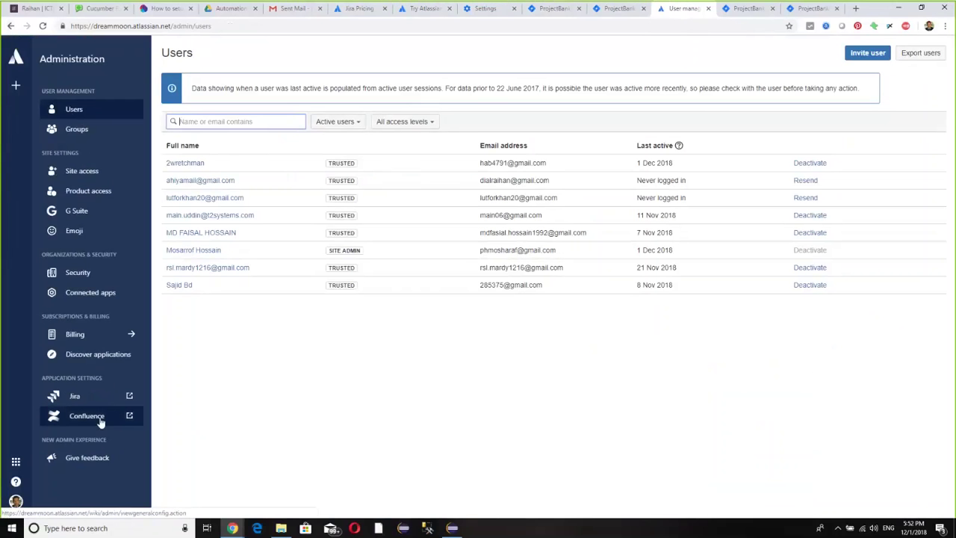
click(91, 292)
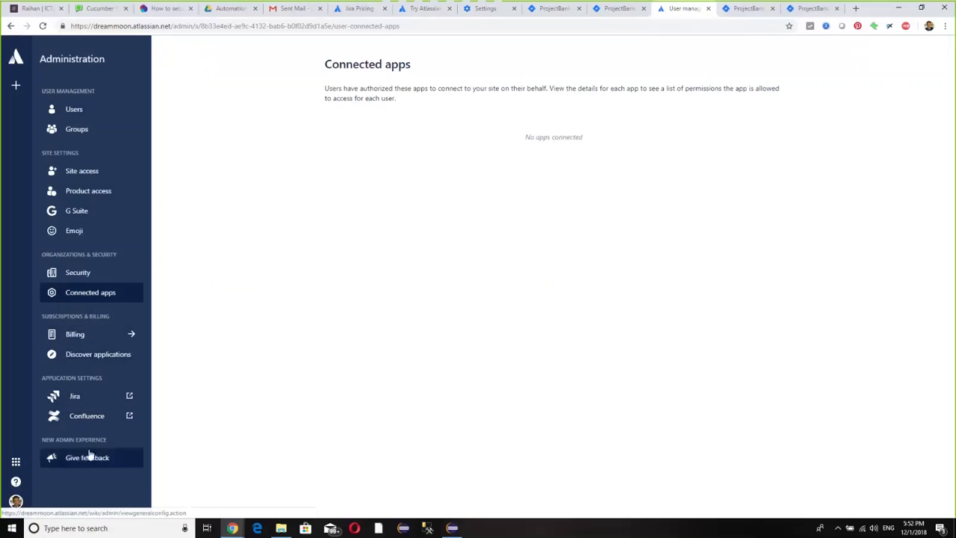
- Open Jira system settings, scroll General configuration, and go to System dashboard configuration
click(80, 397)
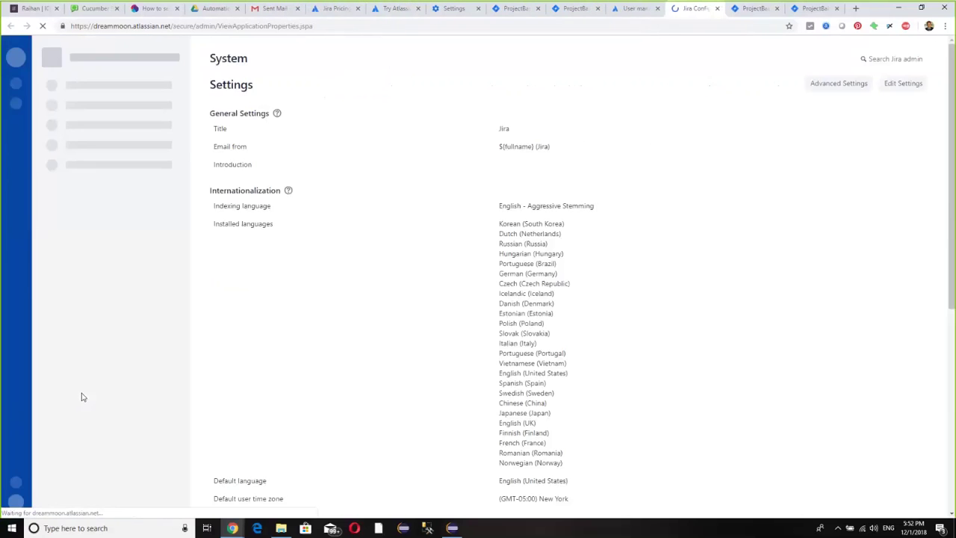
scroll(291, 381, down, 2)
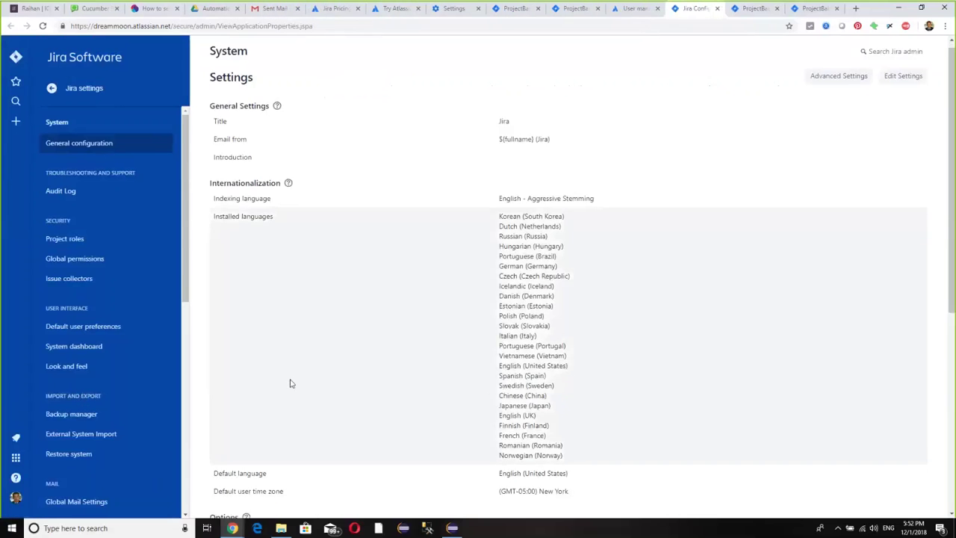
scroll(307, 348, down, 3)
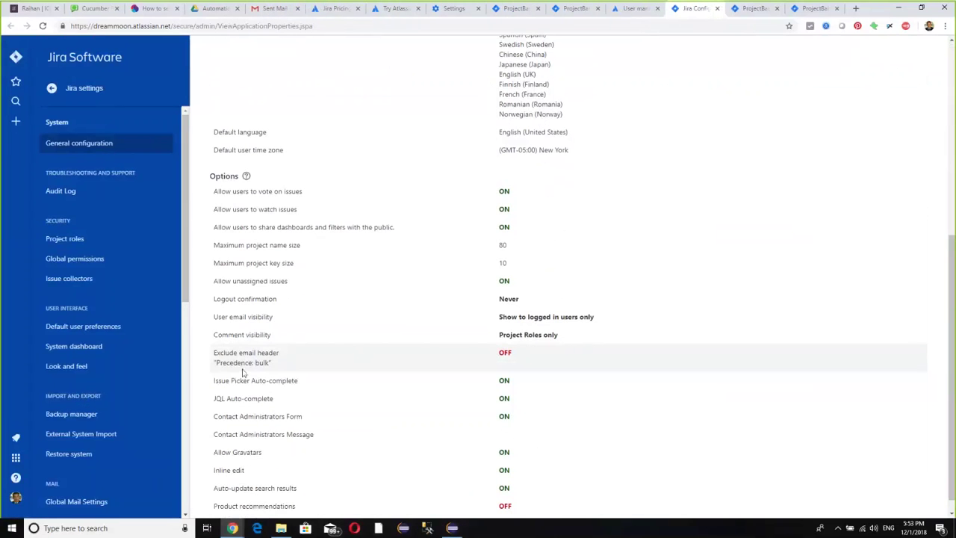
scroll(601, 376, down, 1)
scroll(606, 377, up, 5)
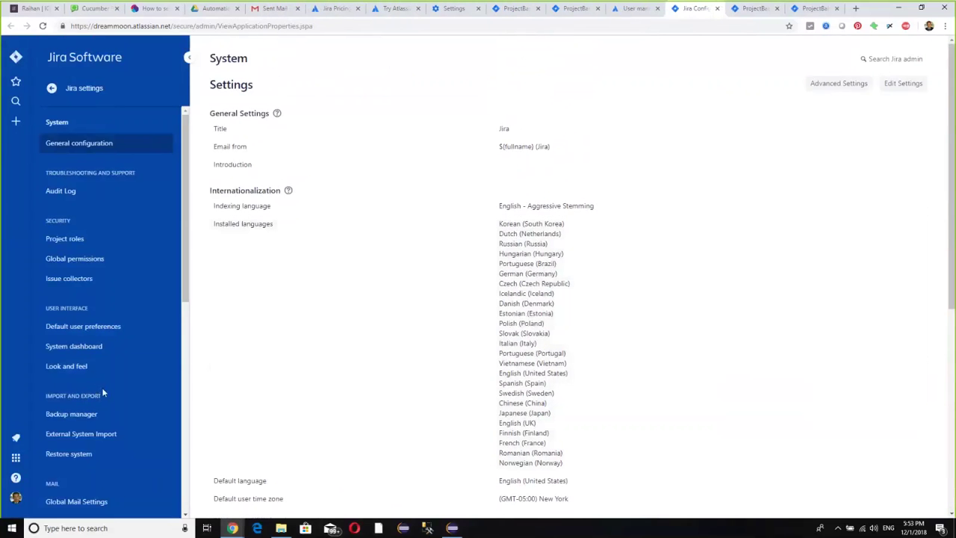
click(97, 352)
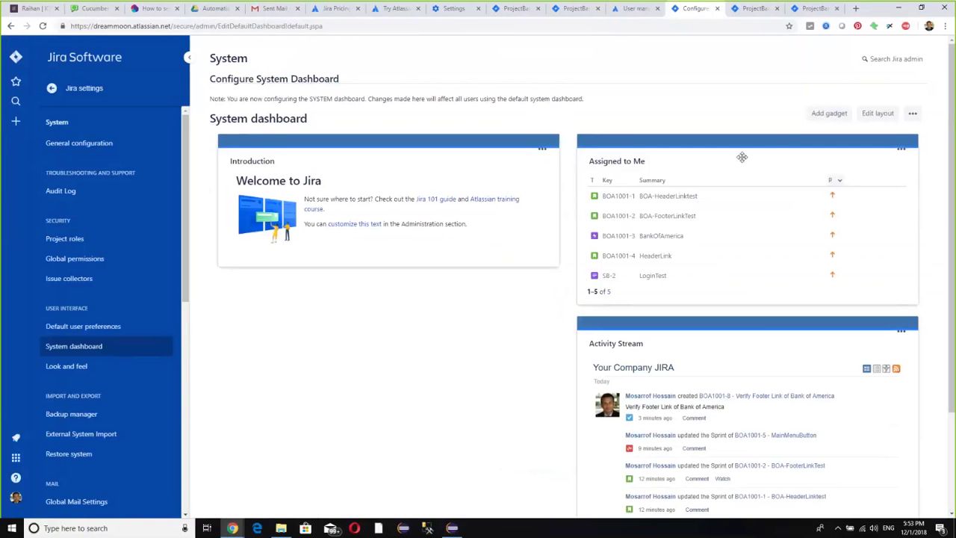
- Add the Test Execution gadget to the system dashboard
click(827, 115)
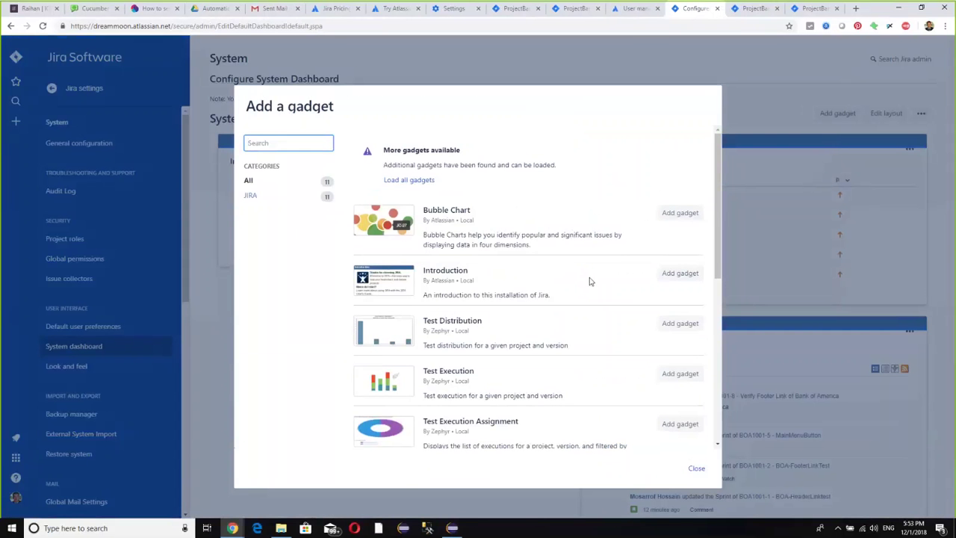
scroll(623, 317, down, 1)
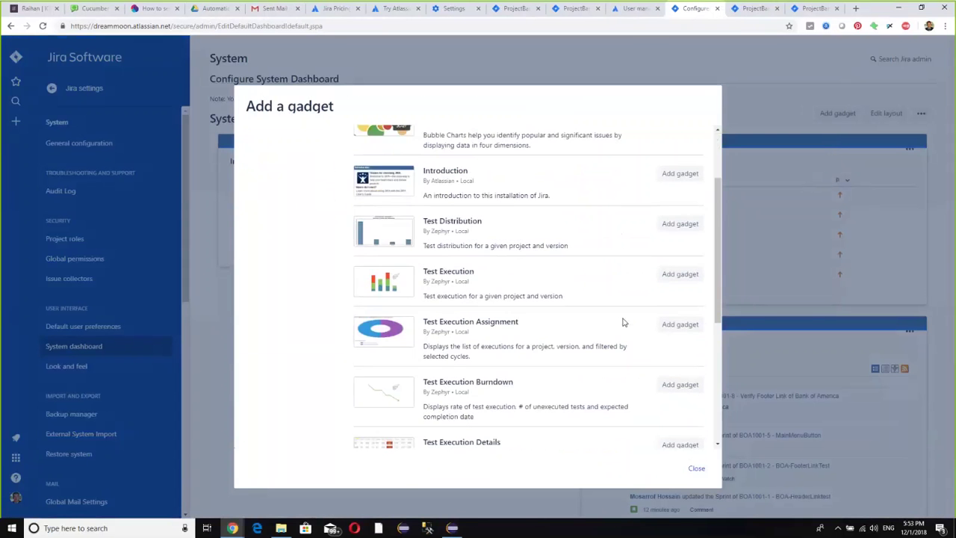
click(679, 274)
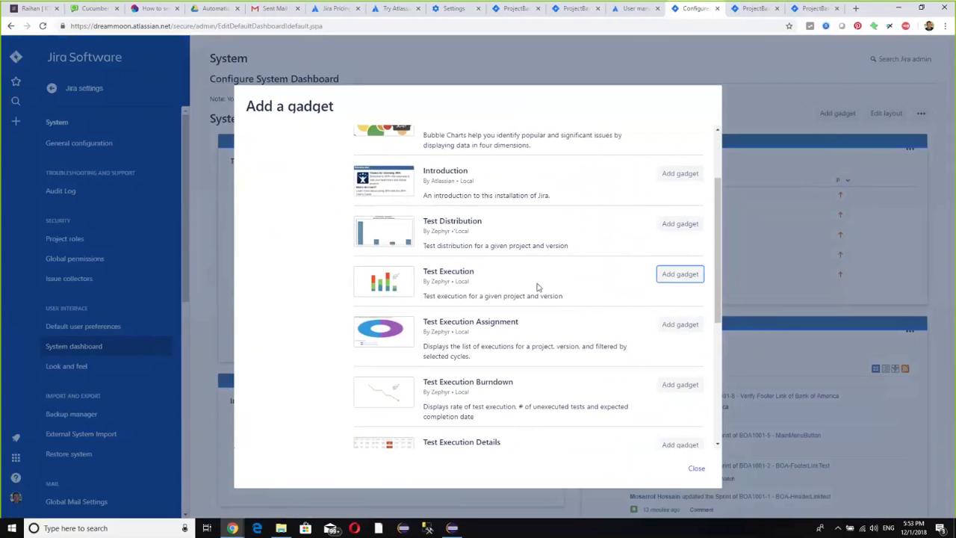
scroll(536, 287, down, 2)
scroll(544, 287, up, 1)
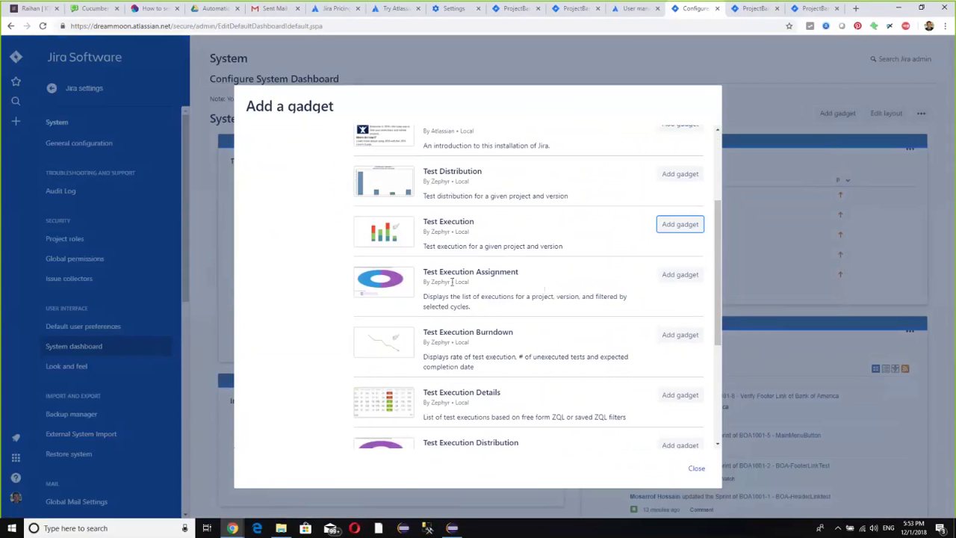
scroll(680, 288, down, 1)
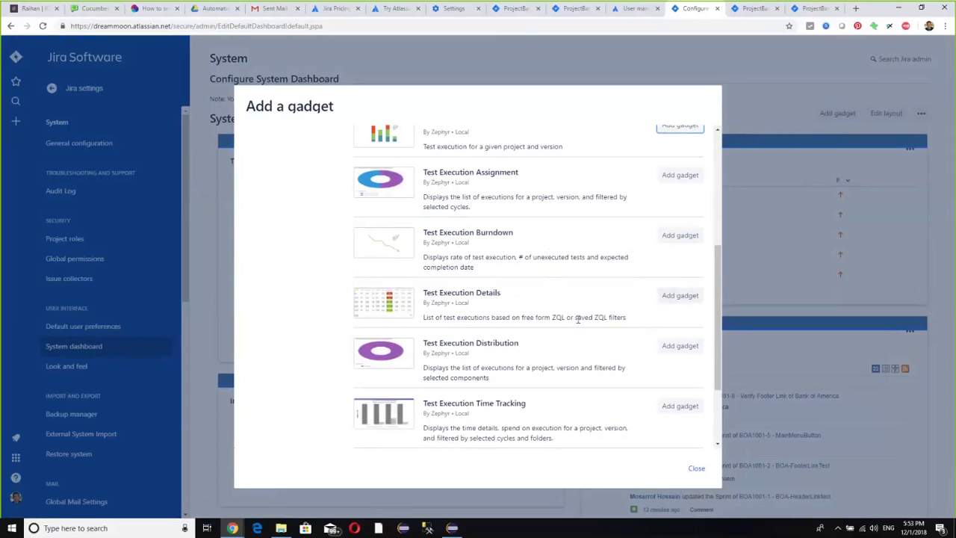
scroll(577, 319, down, 2)
scroll(572, 314, down, 1)
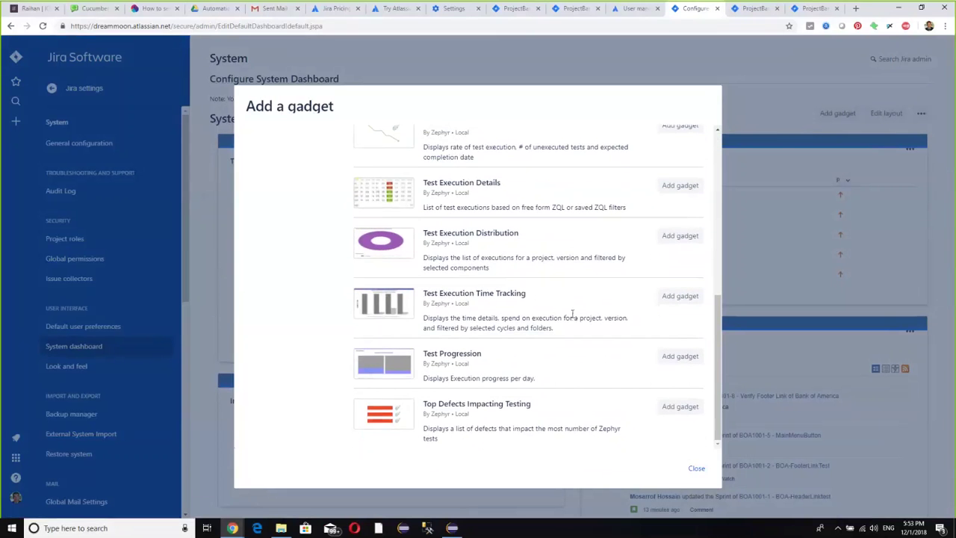
scroll(567, 366, up, 7)
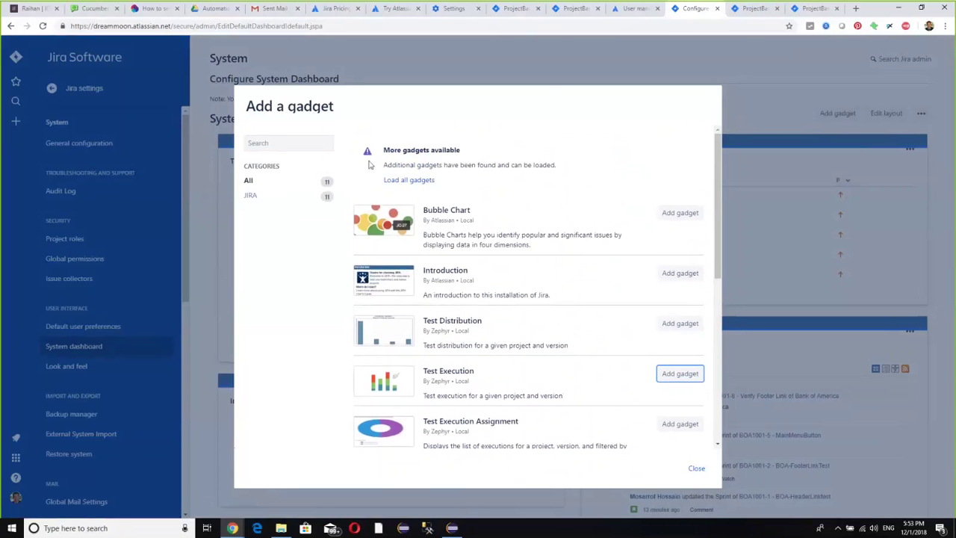
- Search all gadgets for 'test' and add Distribution, Burndown, Details, Progression, Top Defects, Execution Distribution
click(397, 182)
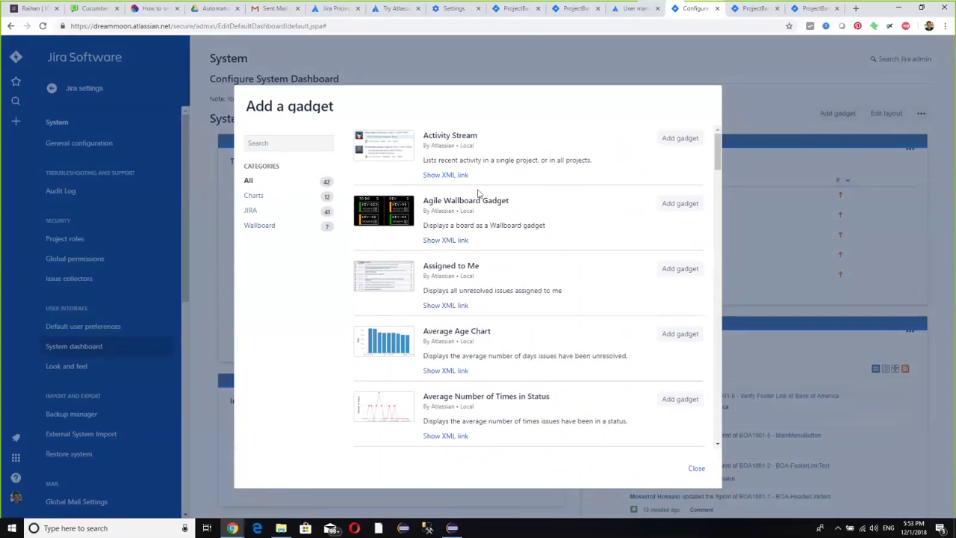
click(269, 143)
text(test)
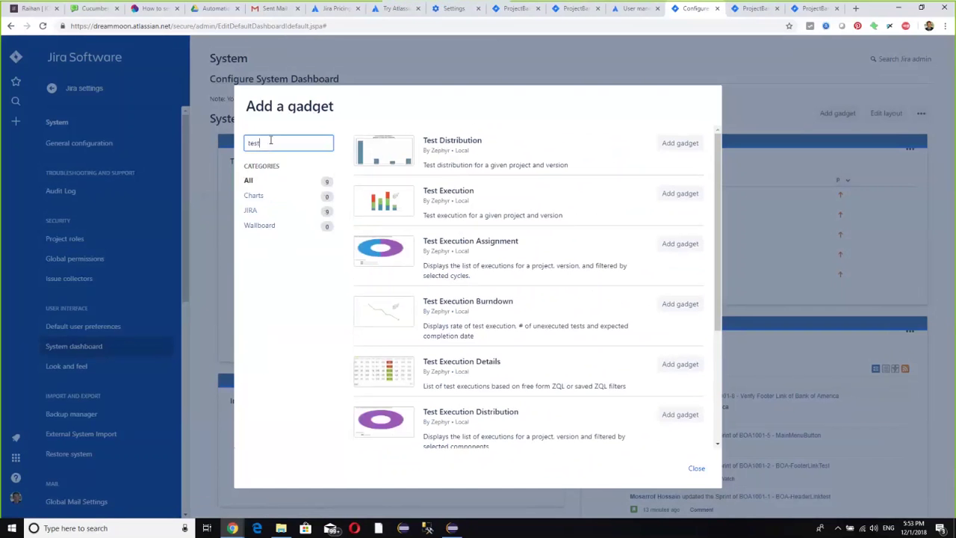
click(679, 144)
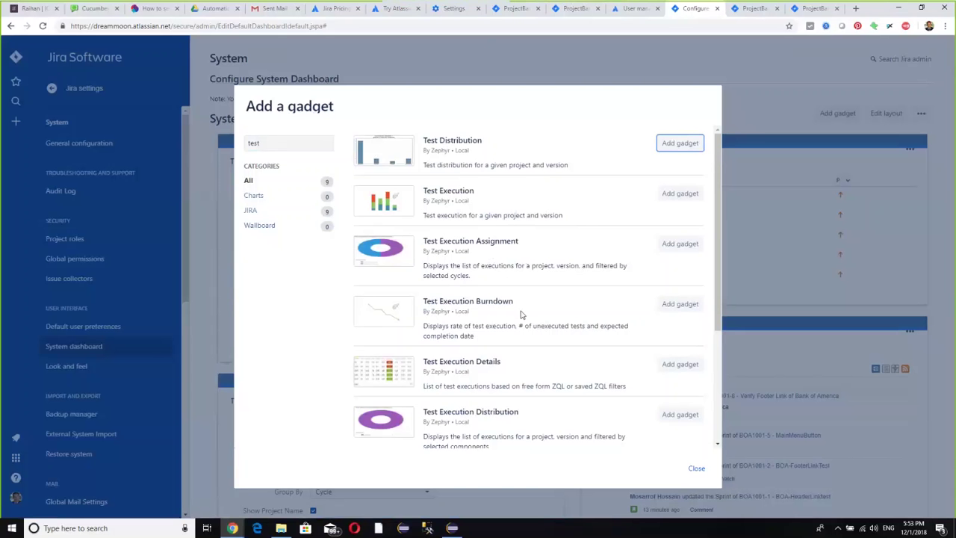
scroll(597, 291, down, 1)
click(679, 252)
scroll(636, 275, down, 3)
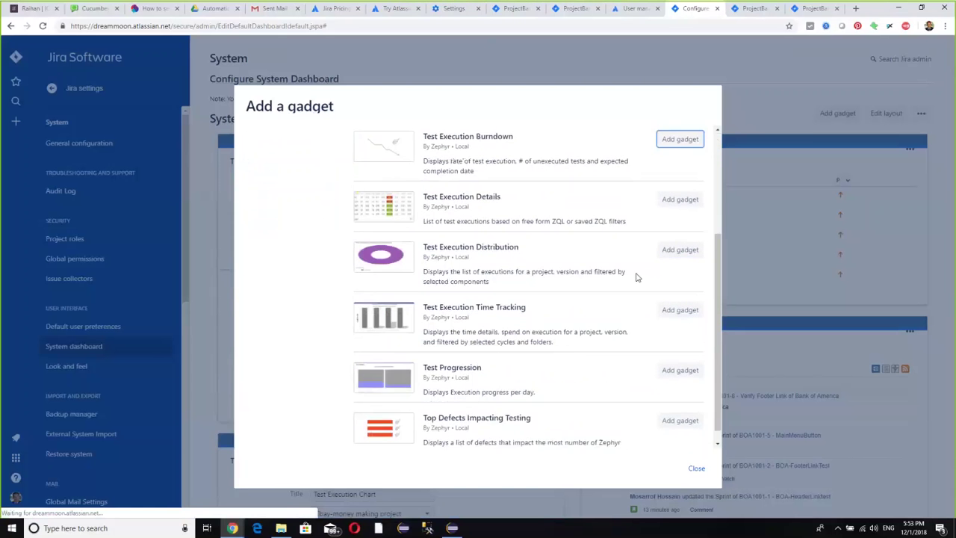
click(675, 189)
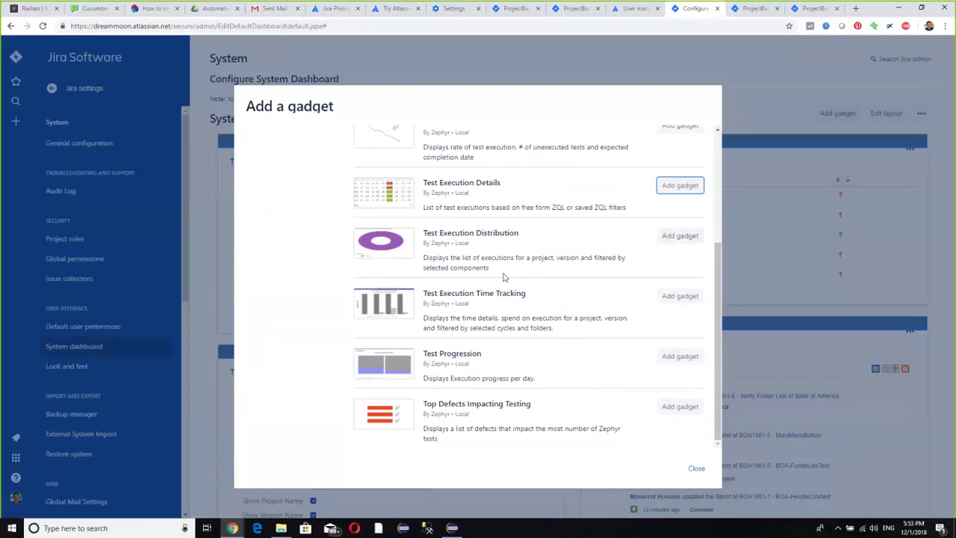
click(677, 356)
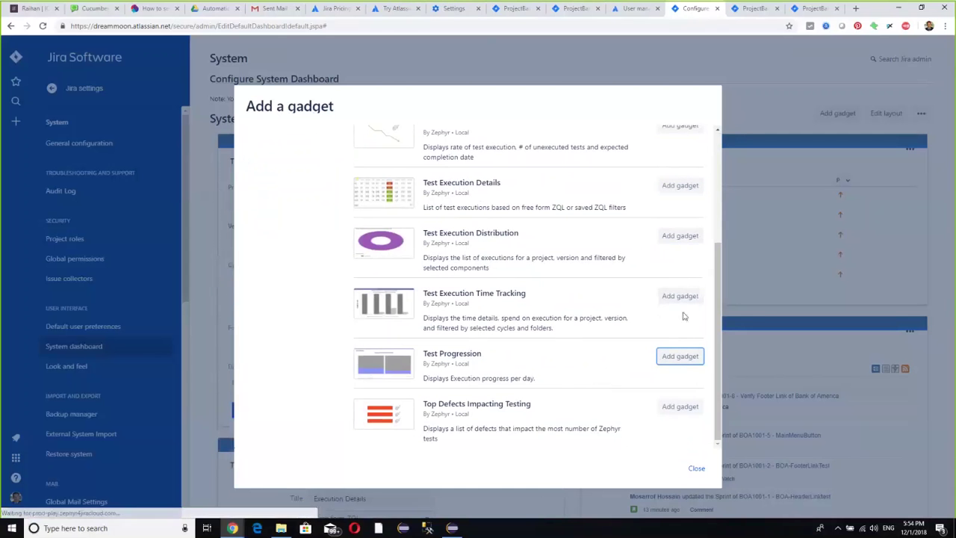
click(681, 407)
click(687, 242)
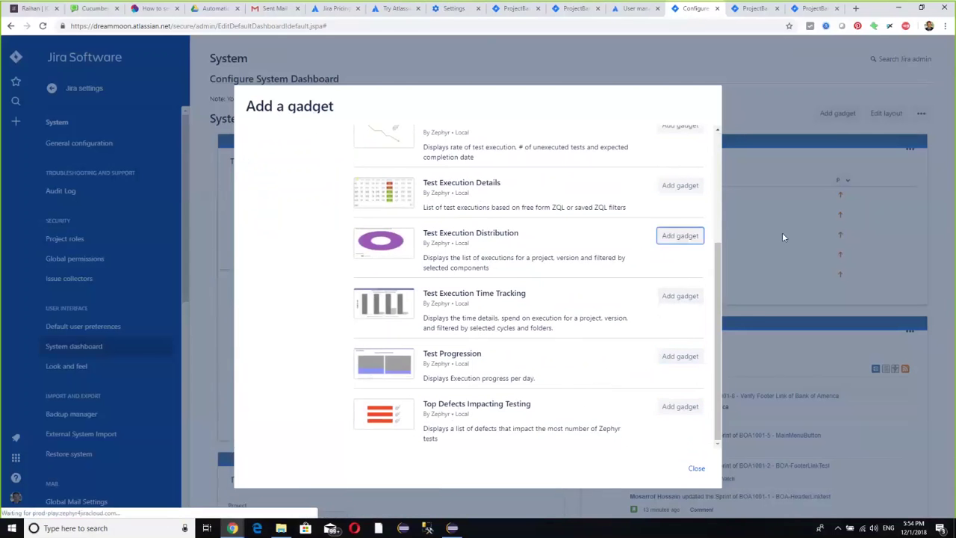
click(694, 468)
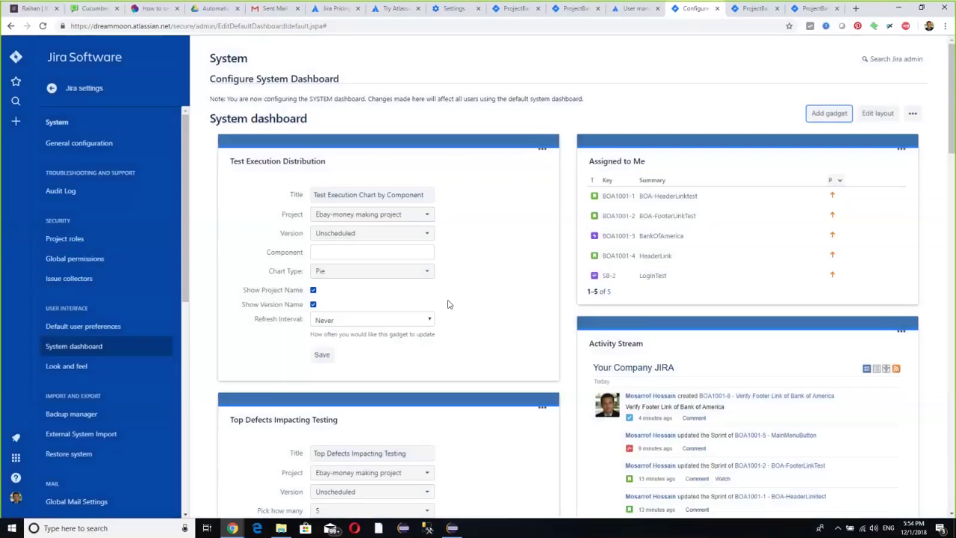
- Point the Test Progression gadget at ProjectBankOfAmerica, version Unscheduled, cycle Ad hoc
scroll(523, 265, down, 6)
scroll(523, 266, down, 3)
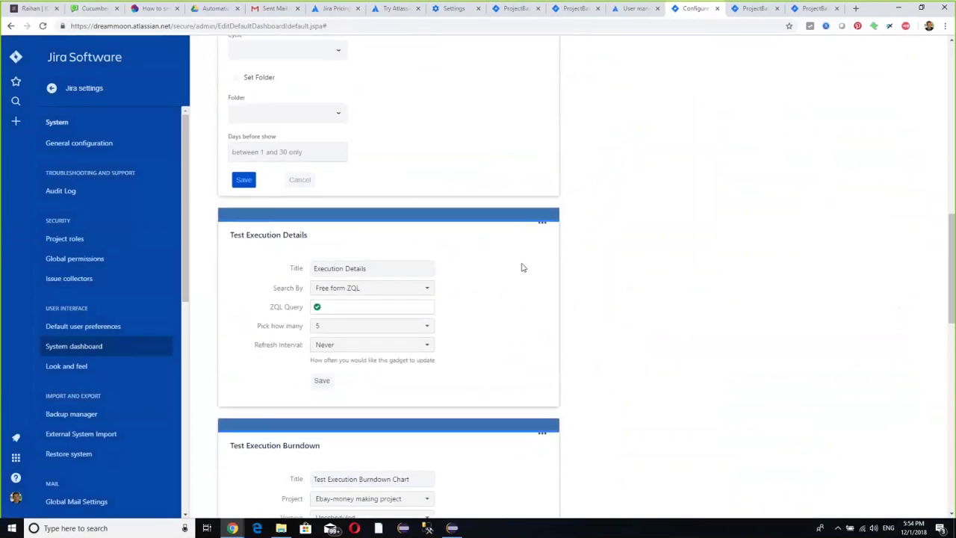
scroll(521, 267, up, 2)
scroll(534, 176, down, 2)
scroll(475, 184, up, 2)
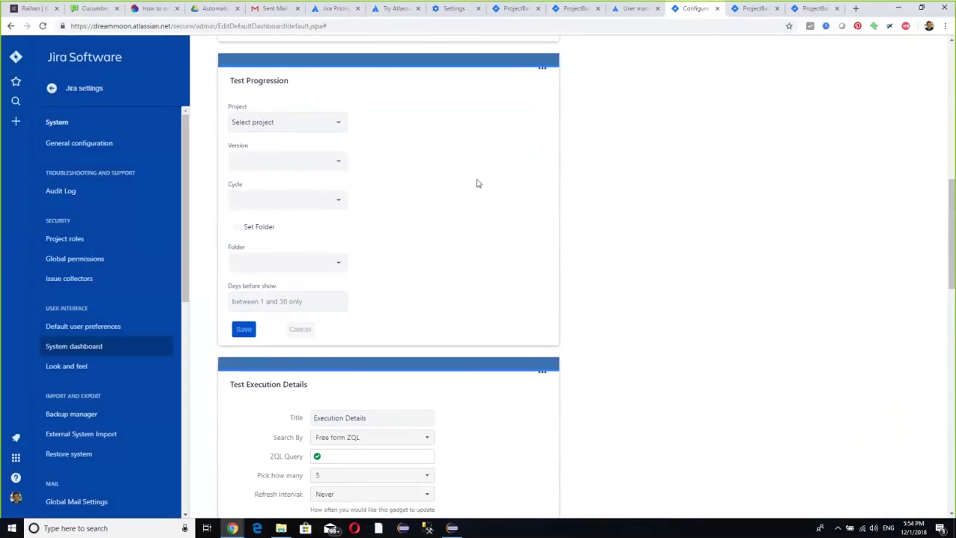
click(314, 123)
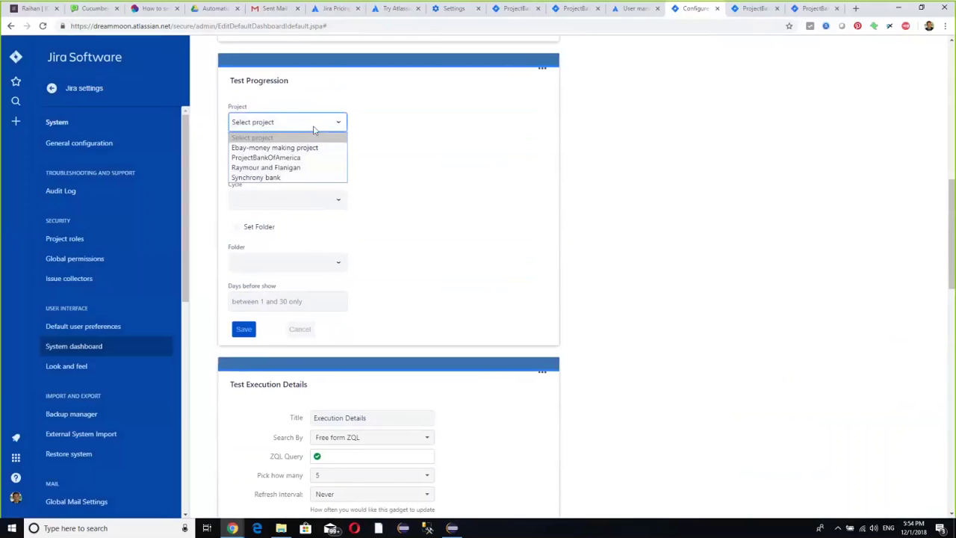
click(303, 158)
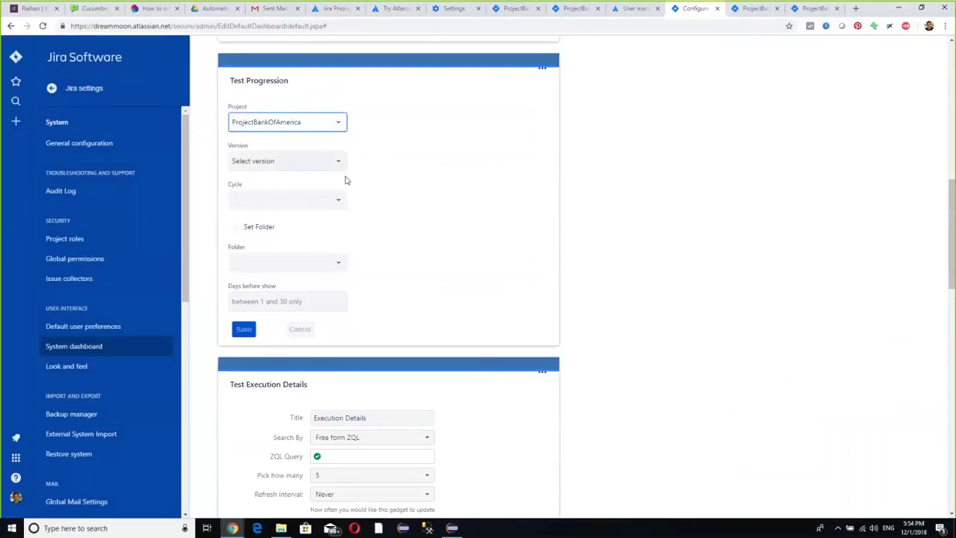
click(275, 163)
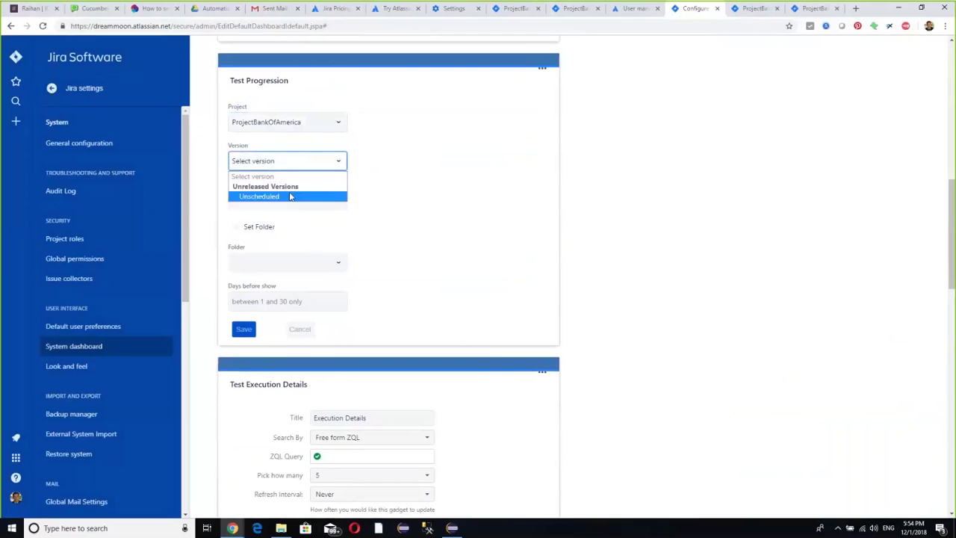
click(281, 196)
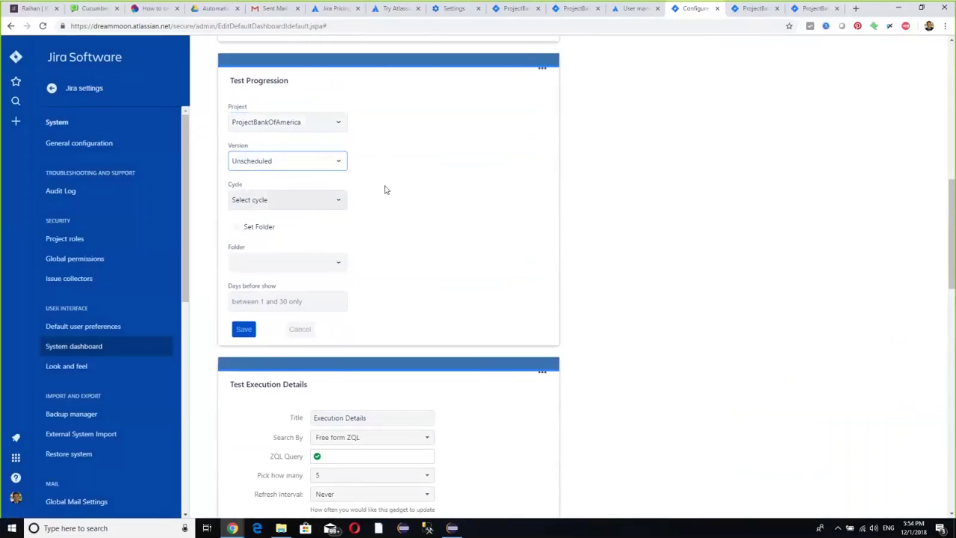
click(310, 205)
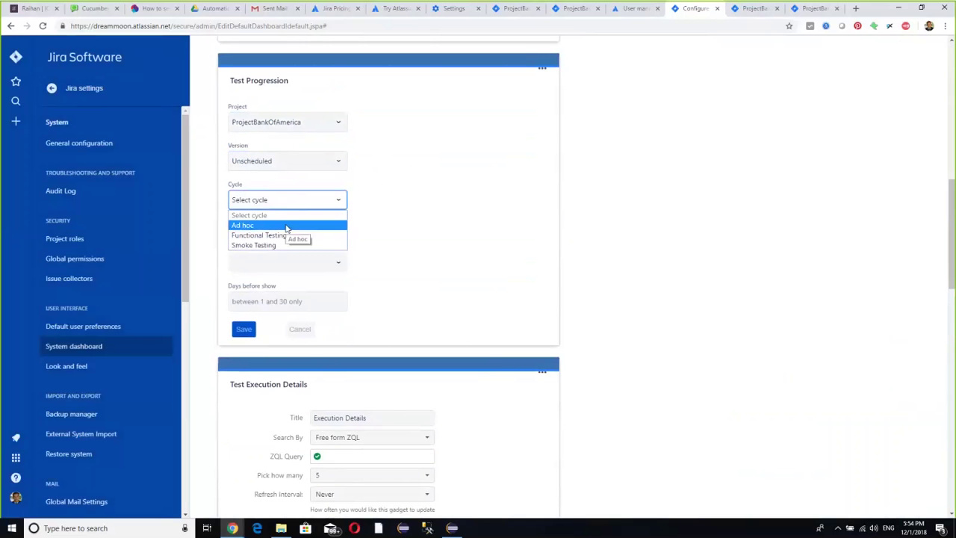
click(286, 228)
- Leave the progression unlimited by folder and save the gadget settings
scroll(400, 207, down, 2)
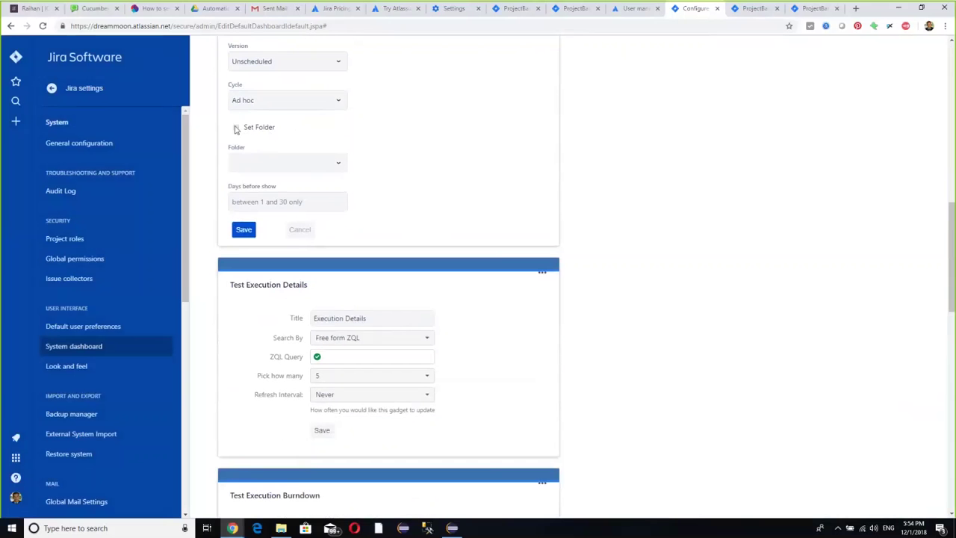
click(236, 129)
click(235, 129)
click(291, 166)
click(237, 128)
click(237, 129)
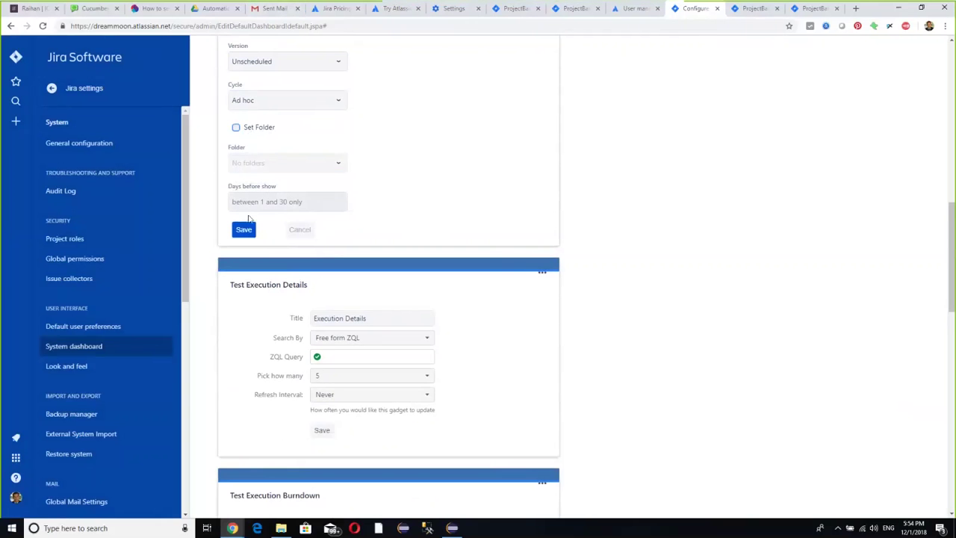
click(253, 231)
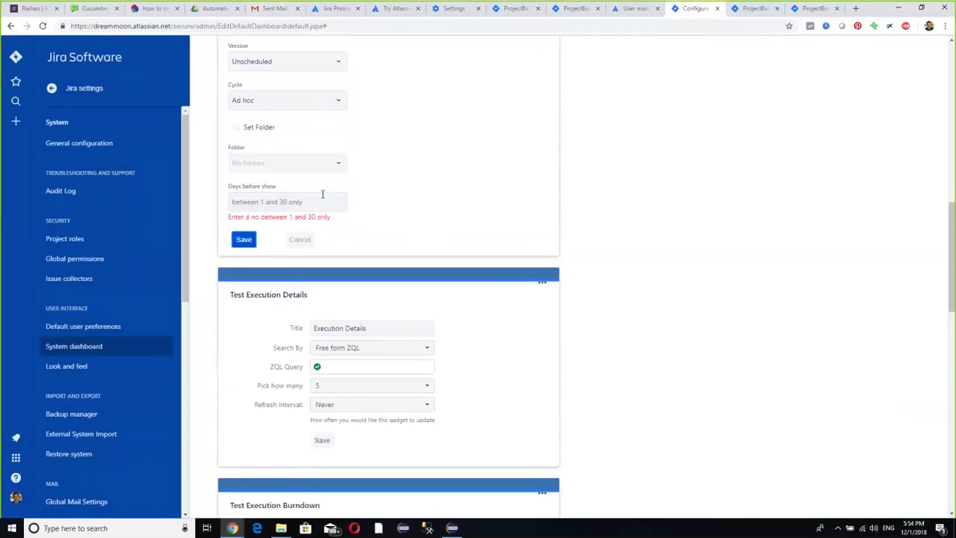
- Raise Days before show from 1 with the spinner, save, and open the Ad hoc cycle
click(326, 205)
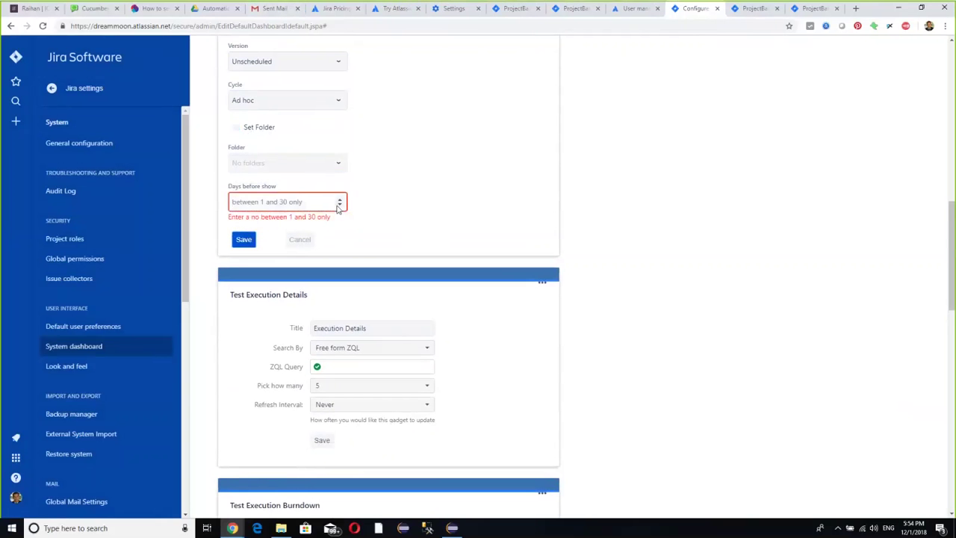
click(340, 199)
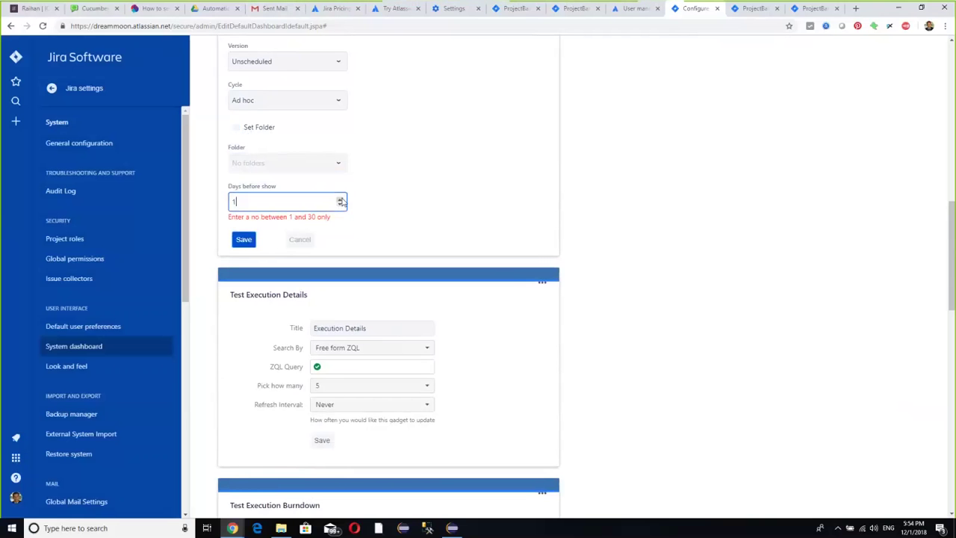
click(340, 199)
click(339, 198)
click(244, 239)
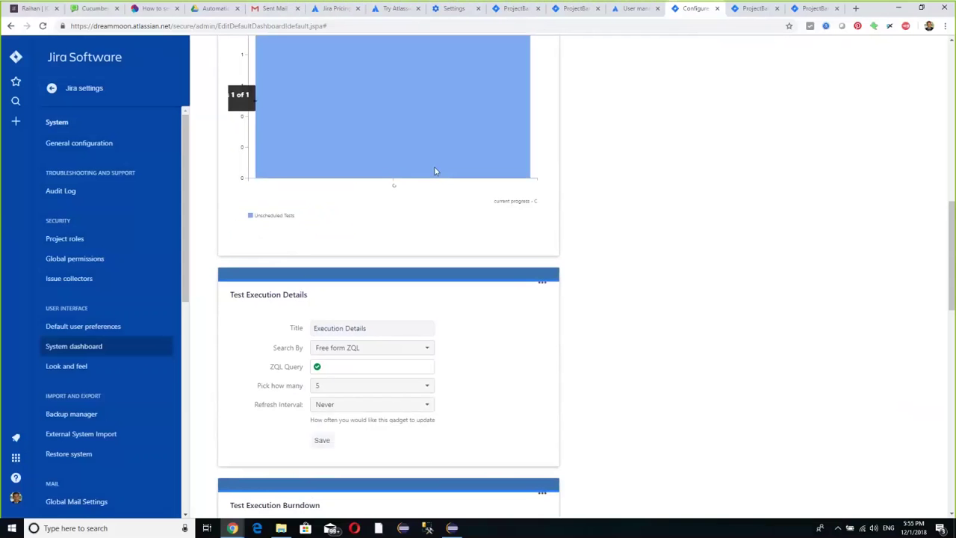
scroll(496, 180, up, 1)
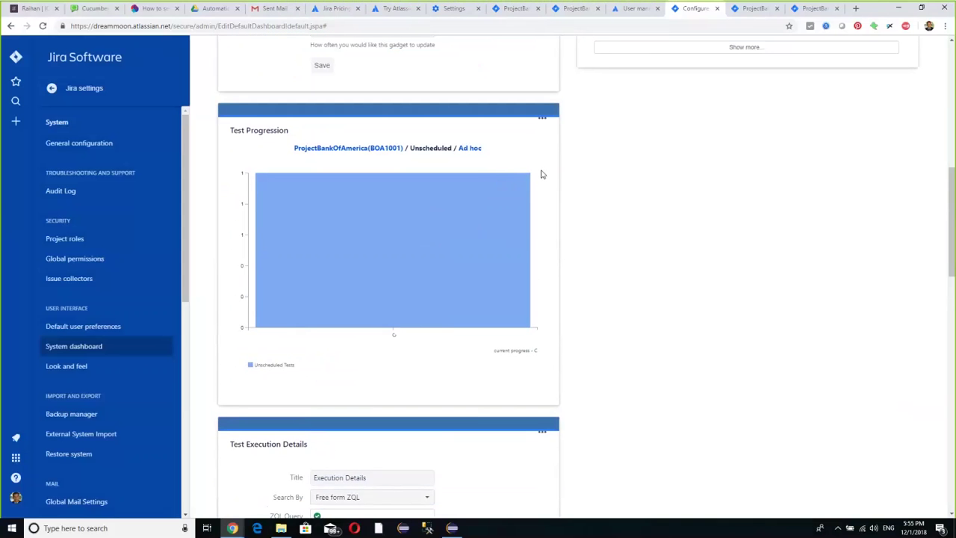
click(472, 148)
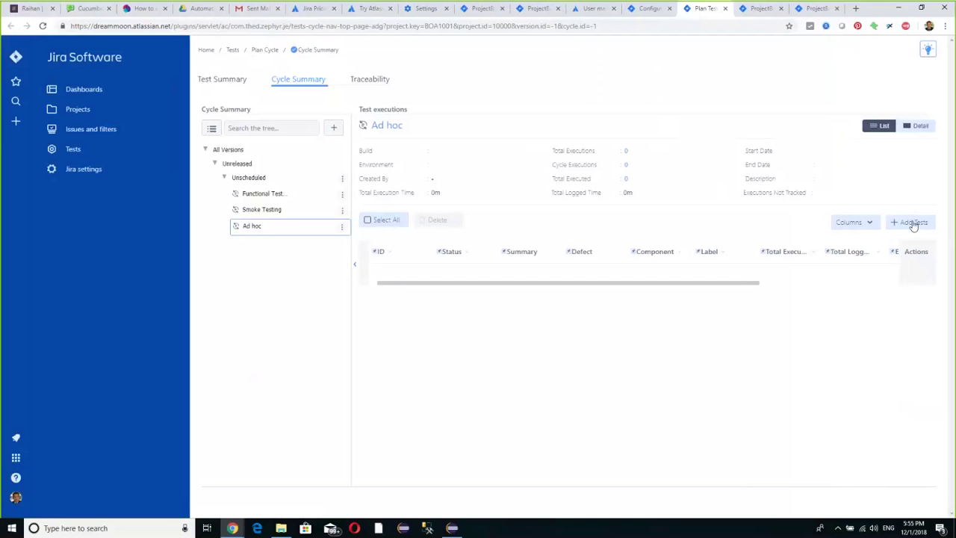
- Show the Tests options and choose Create a Test under Test Management
click(94, 149)
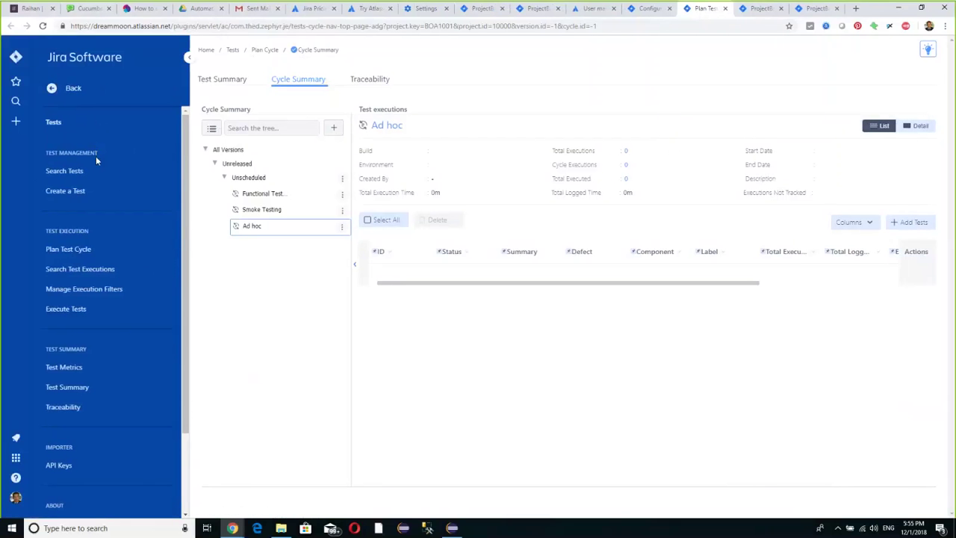
click(79, 190)
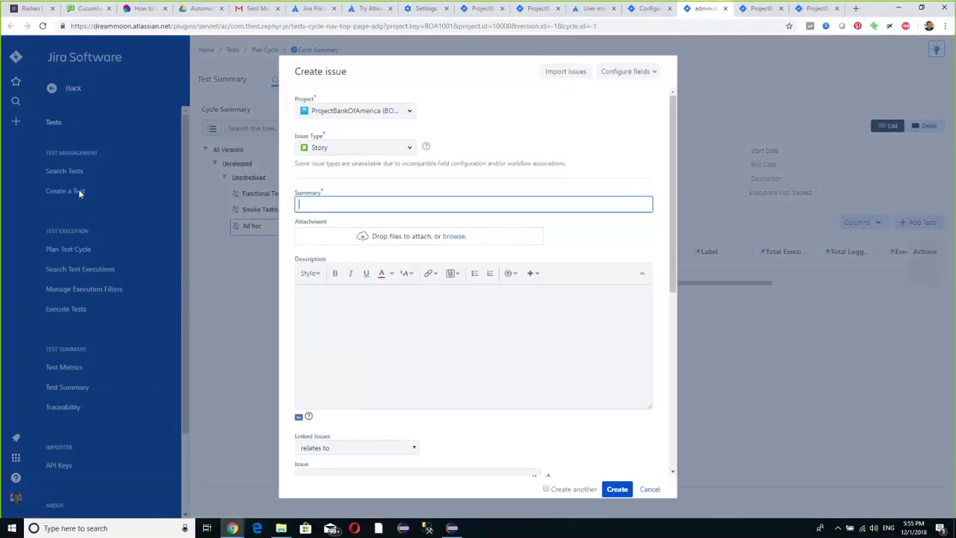
scroll(429, 239, down, 3)
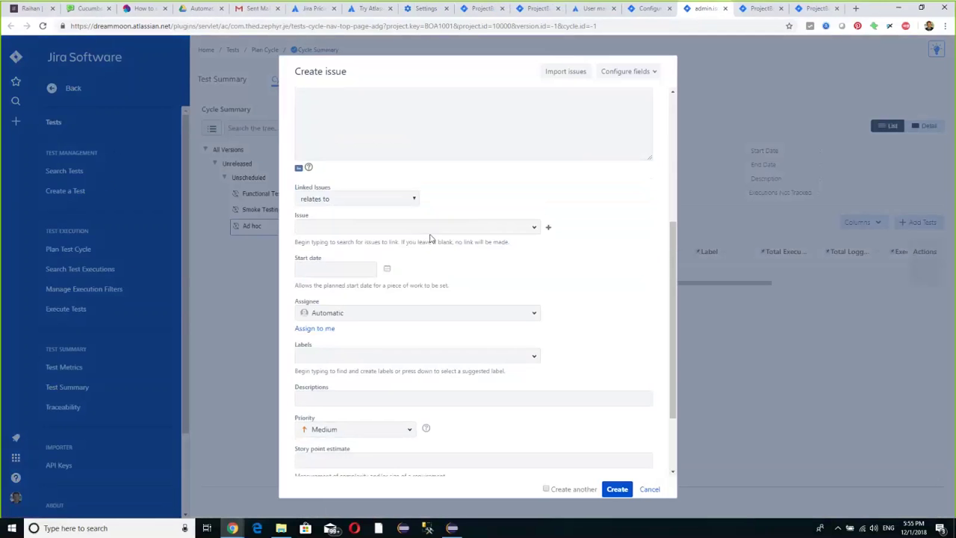
scroll(444, 229, down, 2)
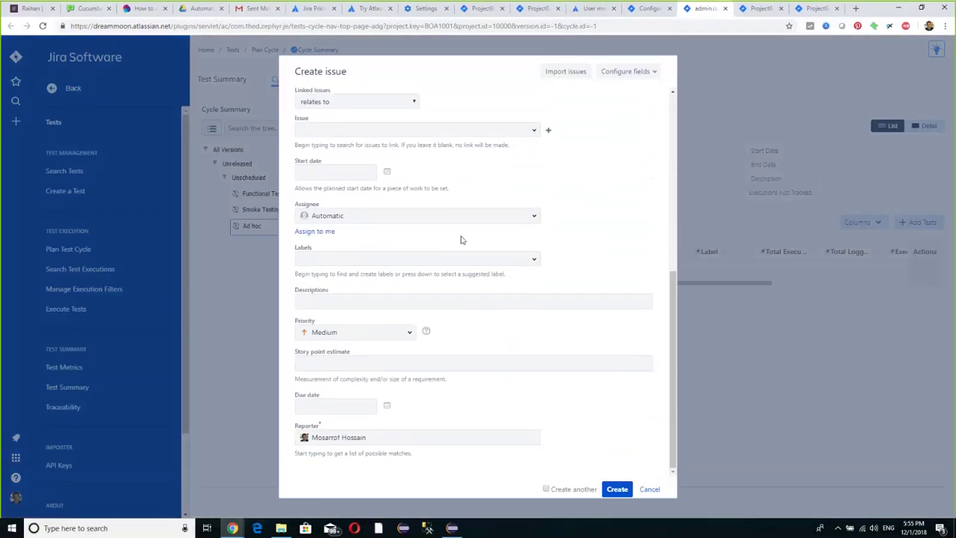
scroll(460, 240, up, 5)
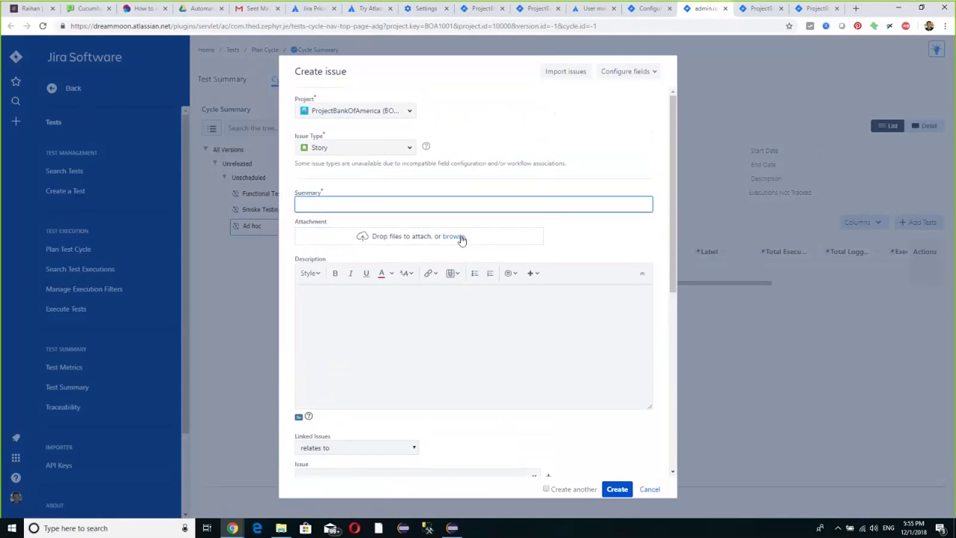
click(647, 490)
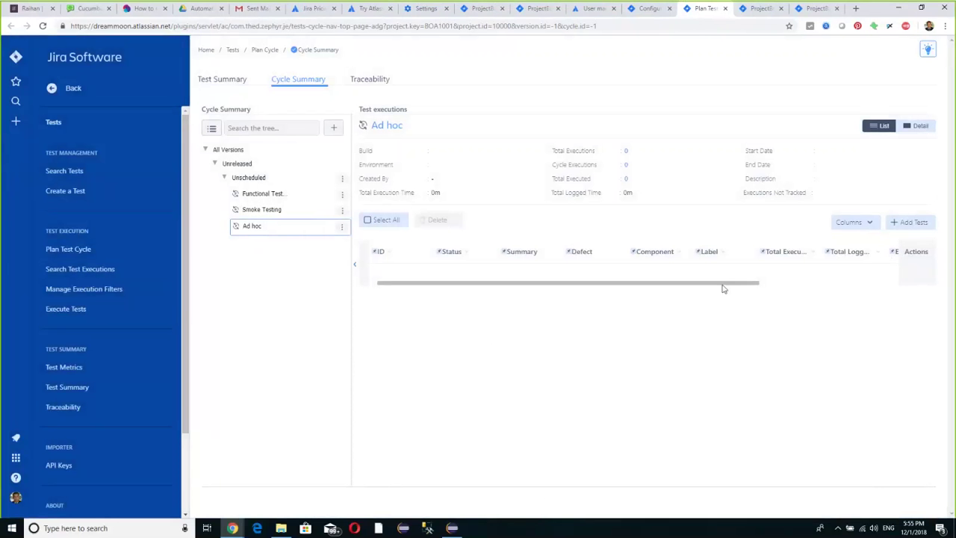
- Start adding tests to the Ad hoc cycle and select BOA1001-8 via a 'ver' search
drag(723, 288, 806, 287)
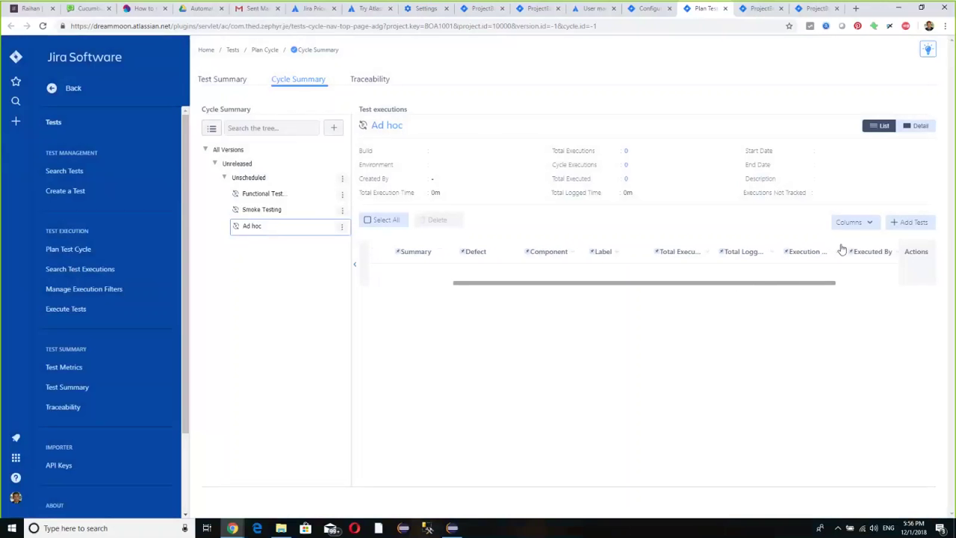
click(911, 223)
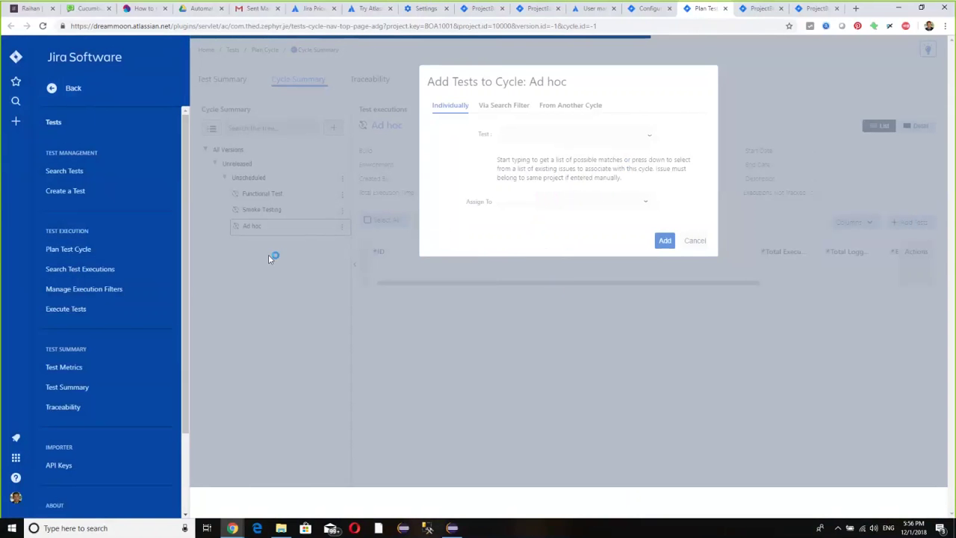
click(647, 142)
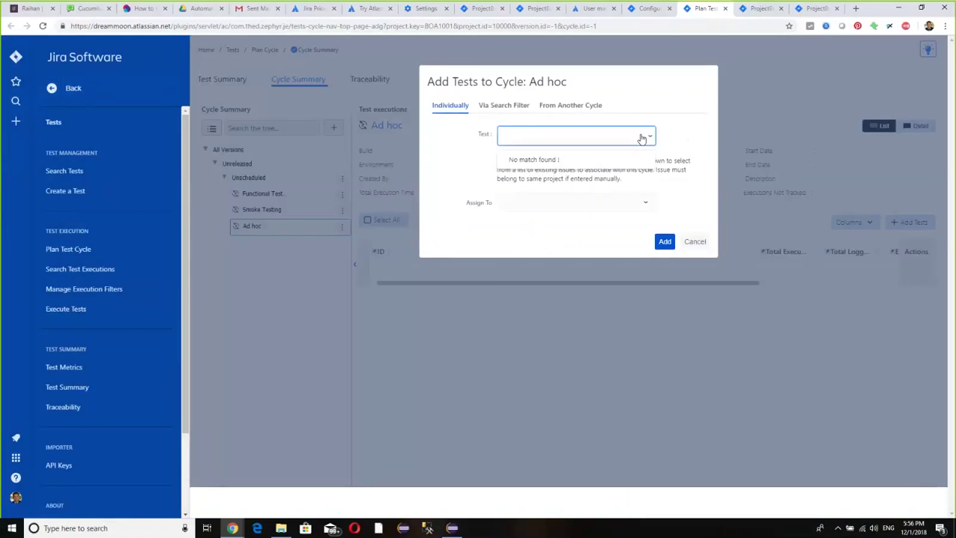
text(ver)
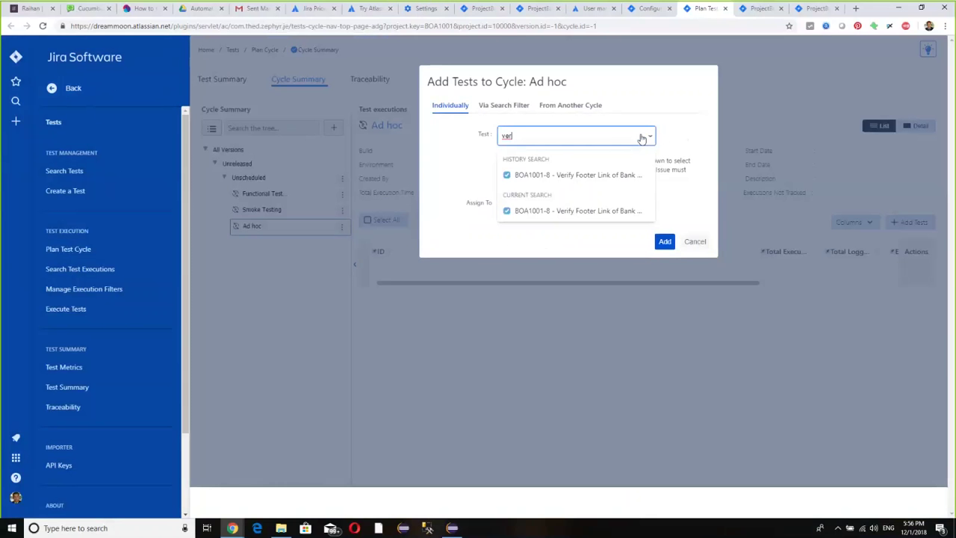
click(573, 175)
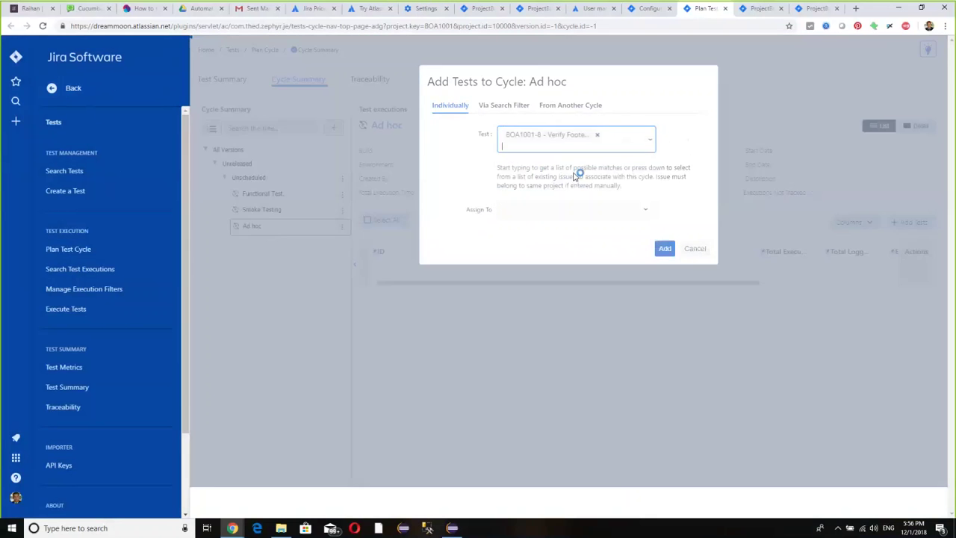
- Assign it to the user matched by 'mo', add it, and dismiss the rejection report
click(529, 210)
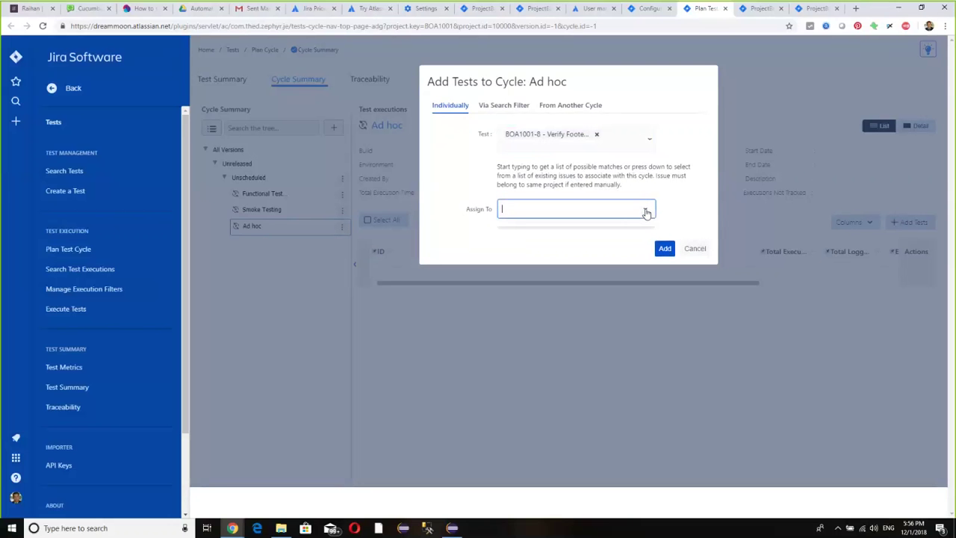
text(p)
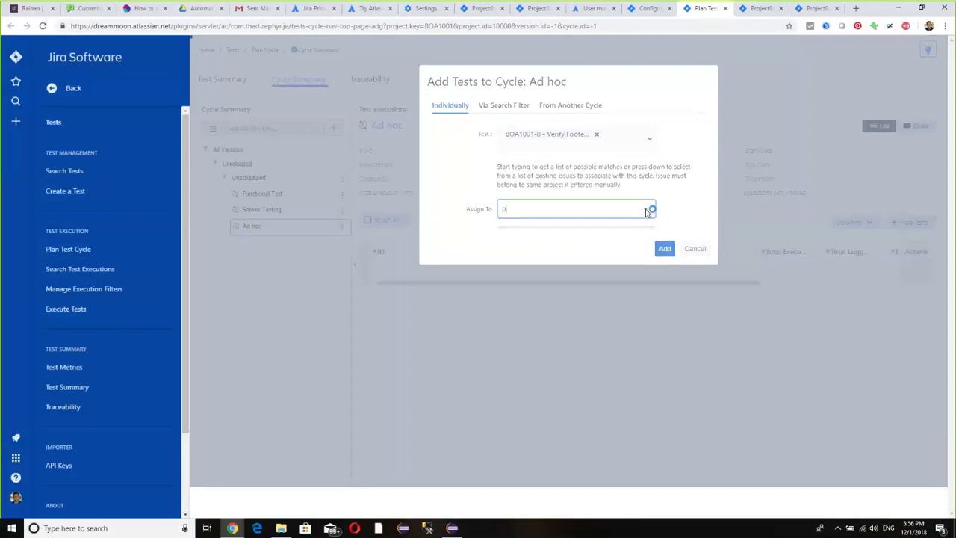
key(BackSpace)
text(mo)
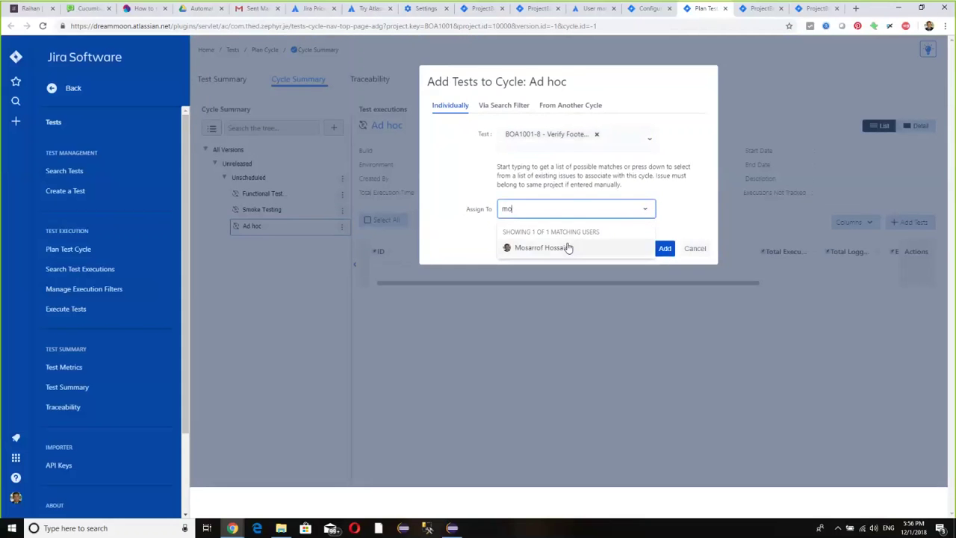
click(566, 247)
click(666, 248)
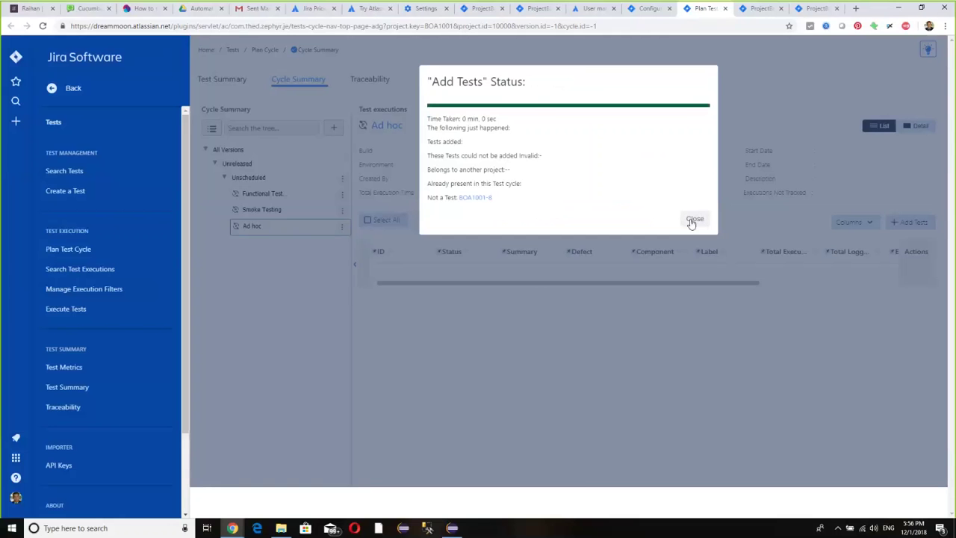
click(693, 219)
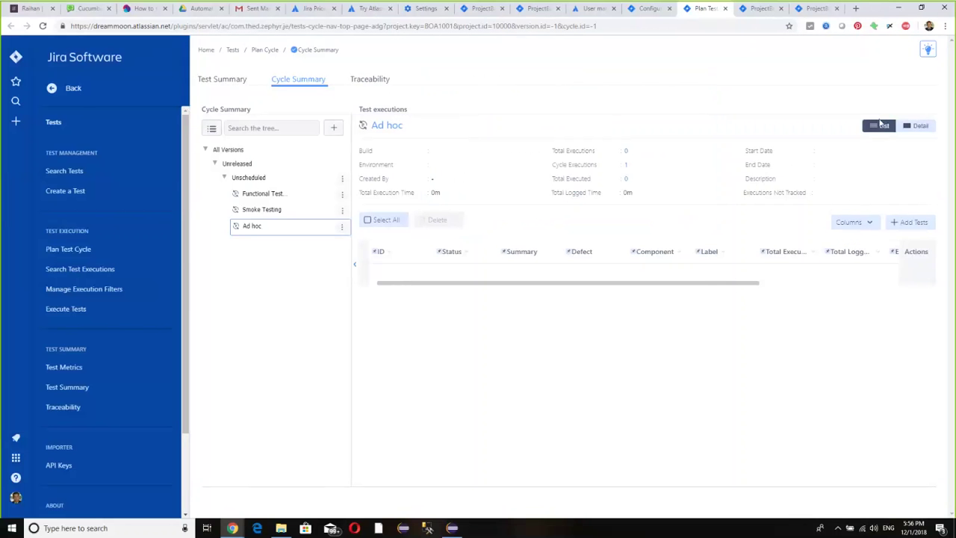
- Reload the cycle summary, view Smoke Testing then Ad hoc, and switch to Test Summary
click(43, 26)
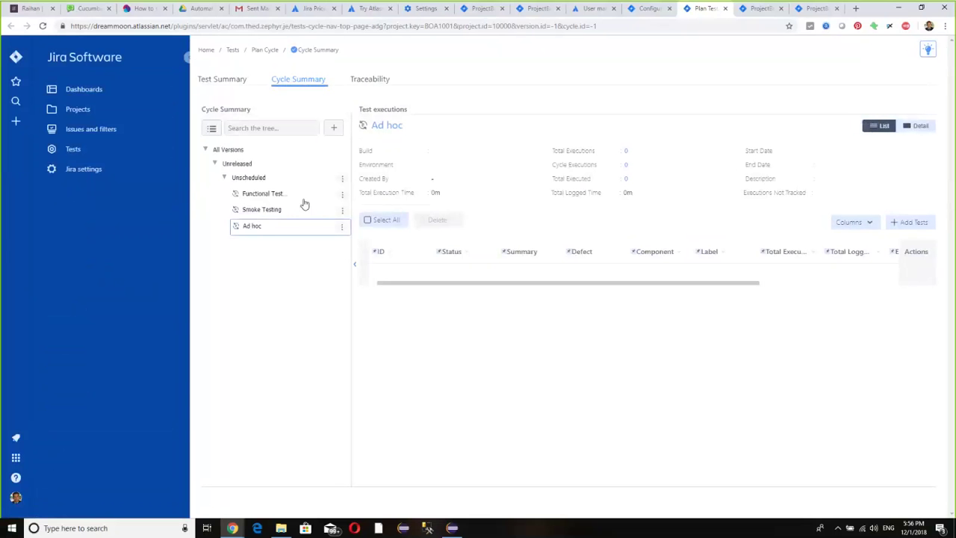
click(258, 210)
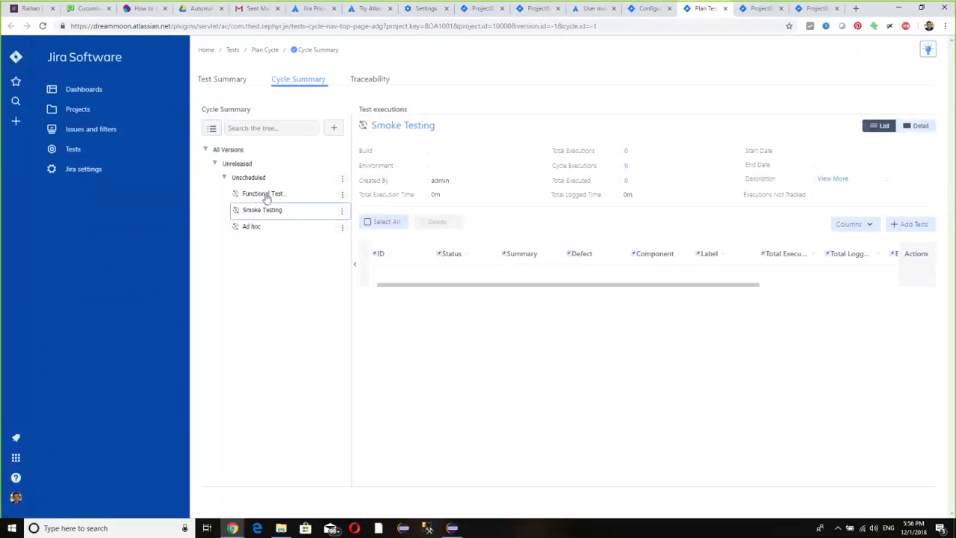
click(251, 227)
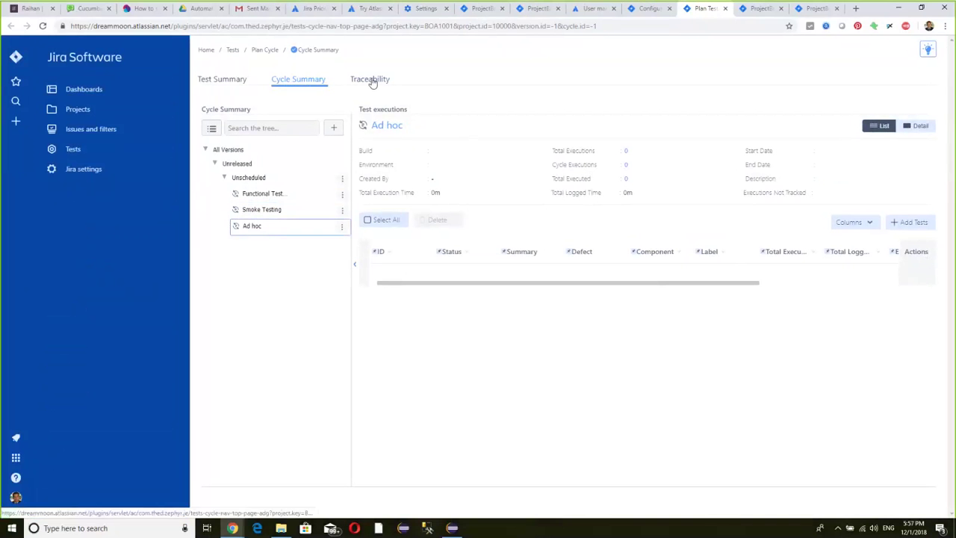
click(222, 79)
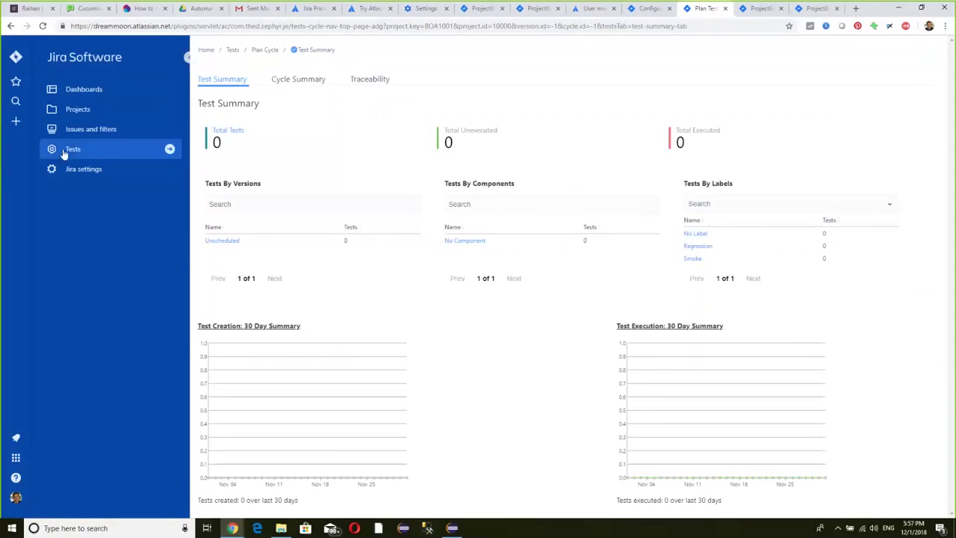
- Navigate Jira settings › Applications › Application links under Integrations
click(75, 170)
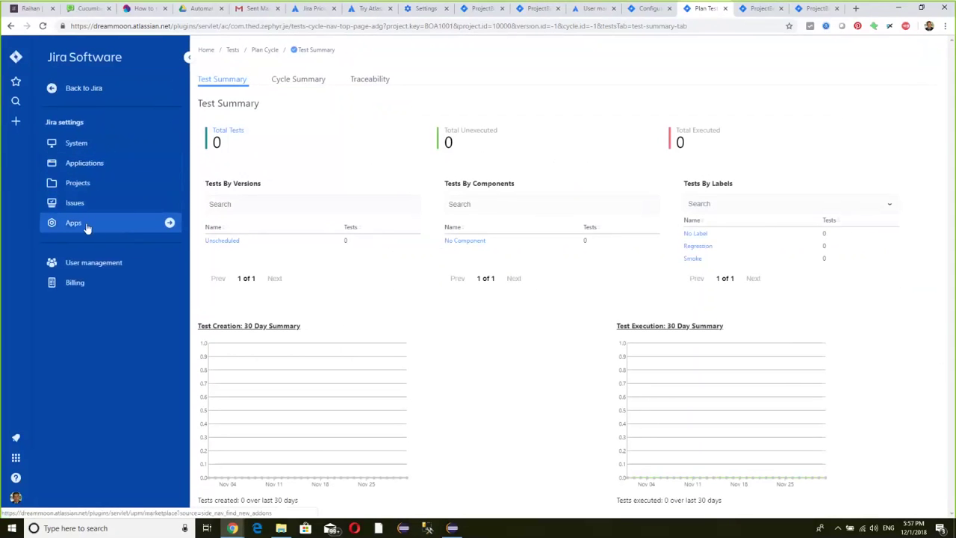
click(89, 163)
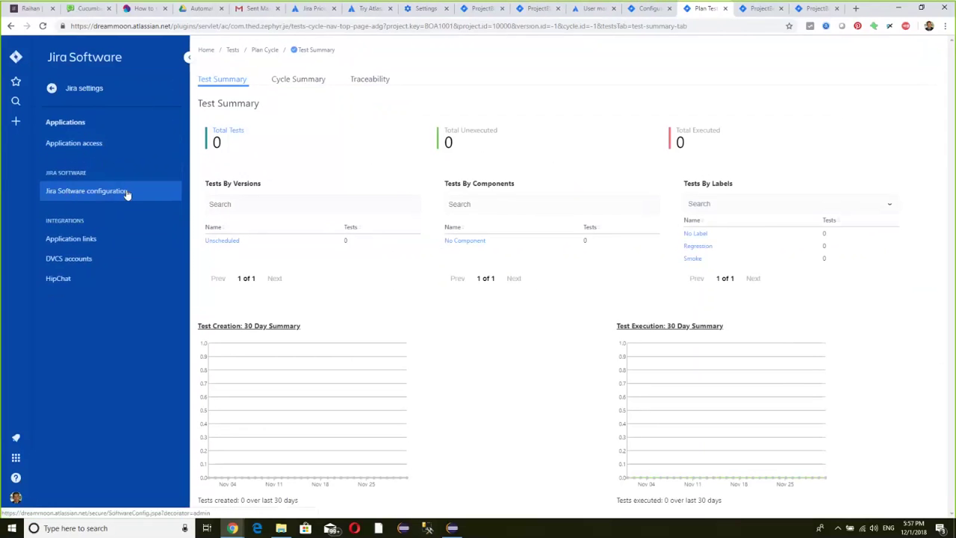
click(81, 240)
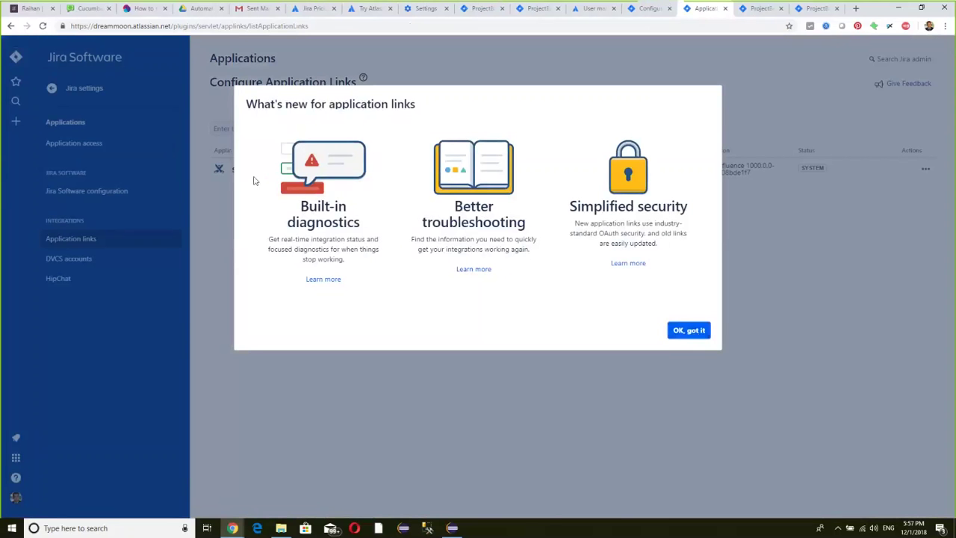
- Read about built-in diagnostics, return, and dismiss the what's new announcement
click(319, 279)
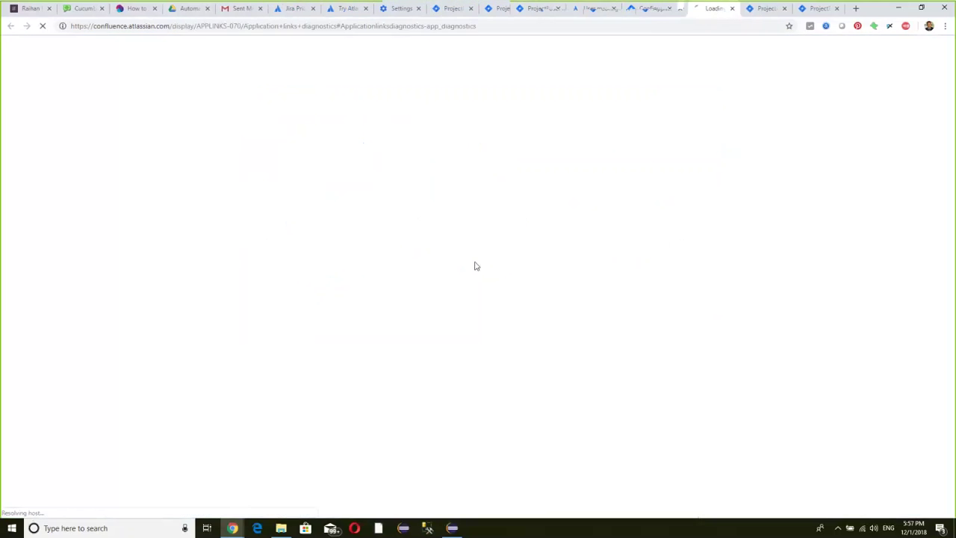
click(659, 7)
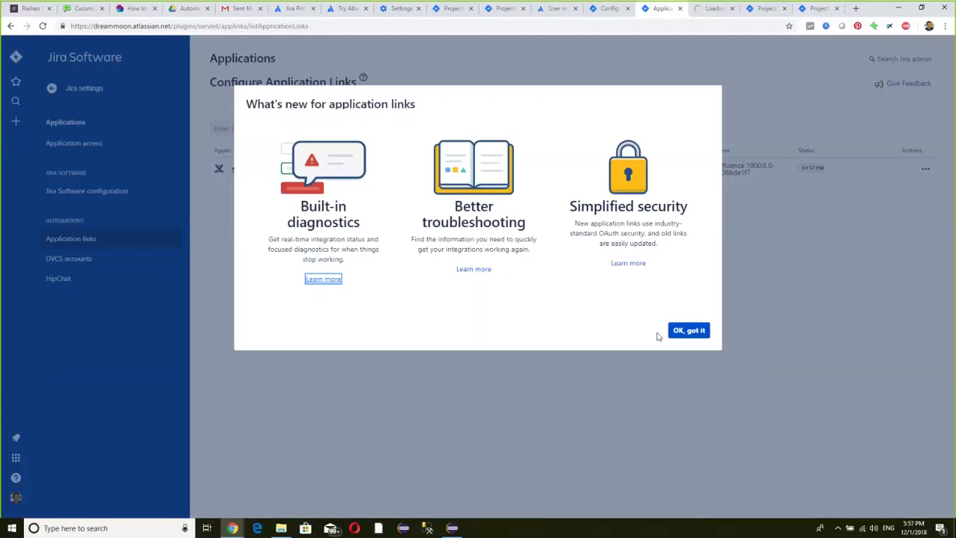
click(686, 331)
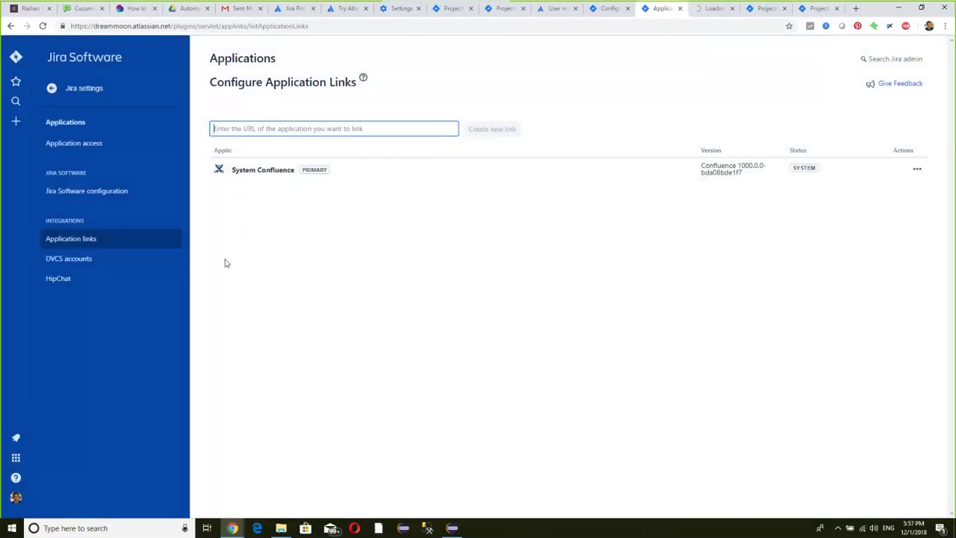
- Check the System Confluence link actions, then go to DVCS accounts settings
click(917, 170)
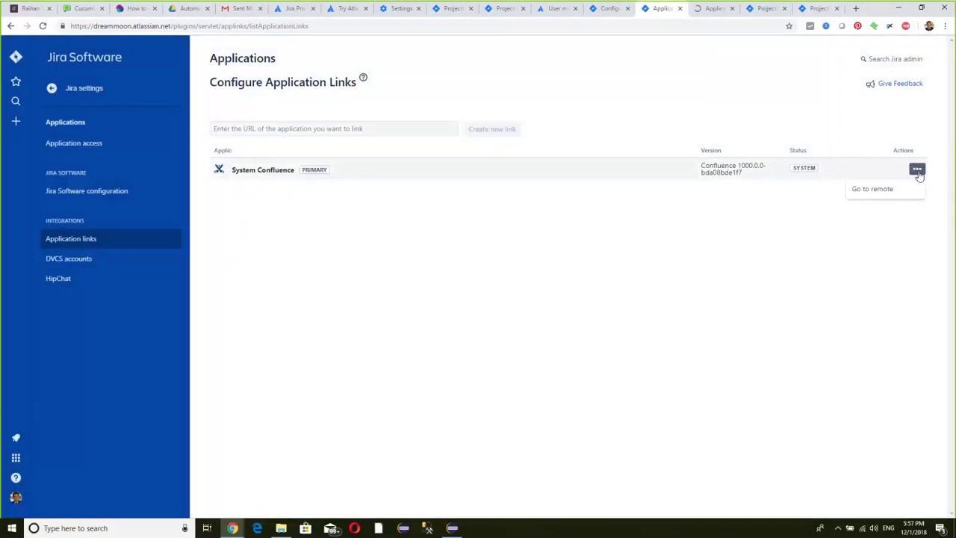
click(885, 237)
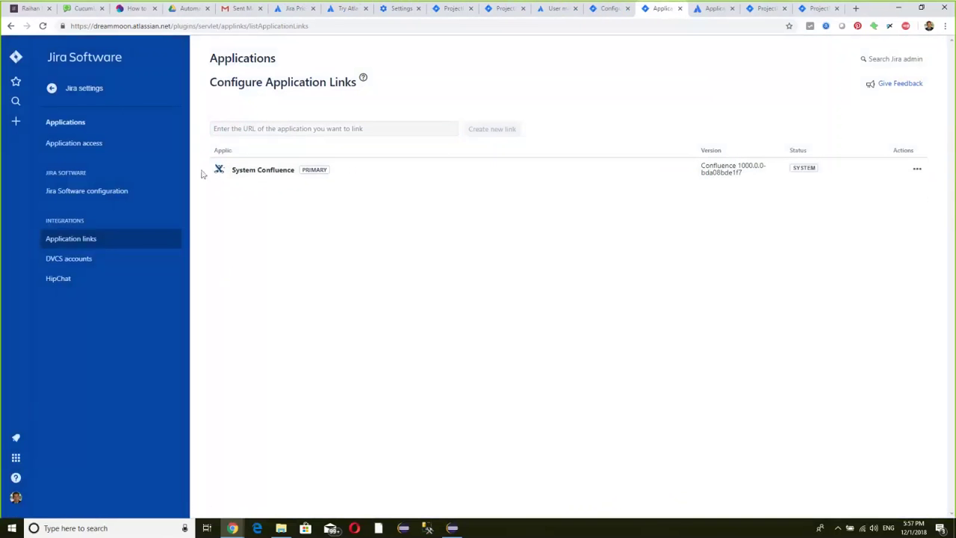
click(66, 259)
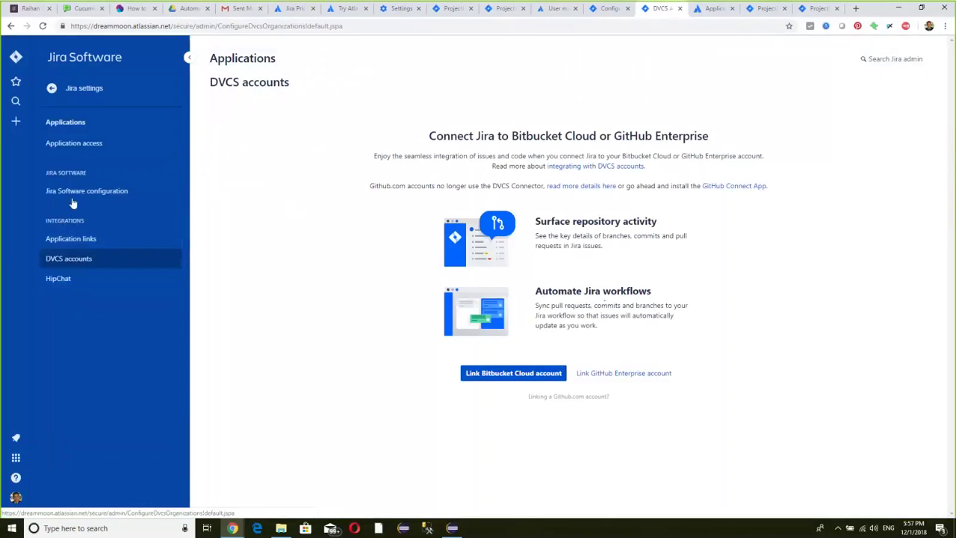
- Open the Application access page listing which groups can sign in to Jira and Confluence
click(109, 149)
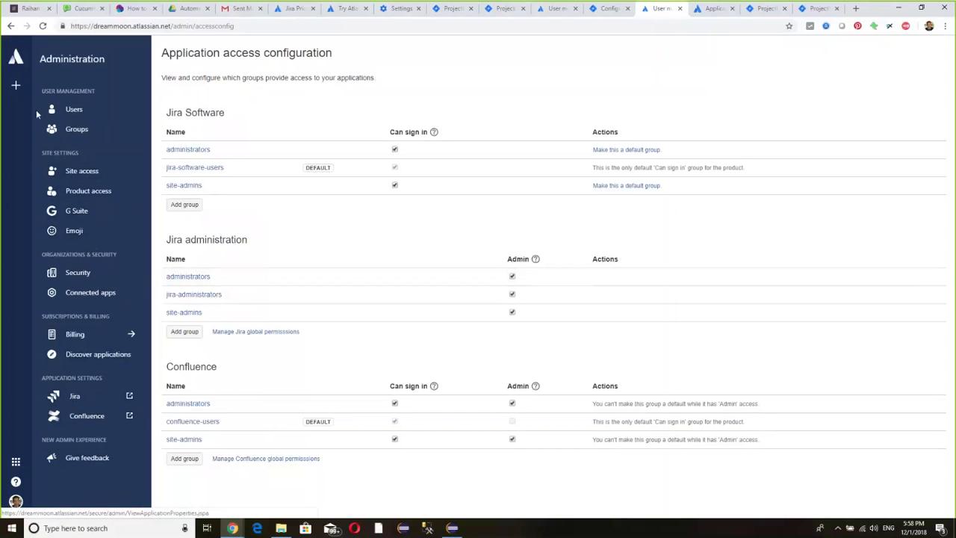
- Look over the site's Users list in Atlassian Administration, then switch back to Jira's System dashboard
click(20, 283)
click(17, 60)
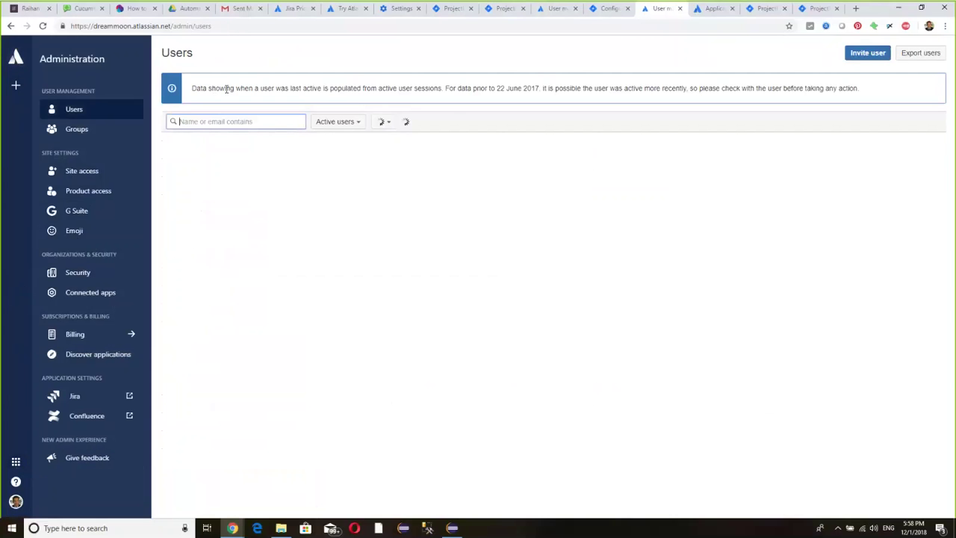
click(15, 58)
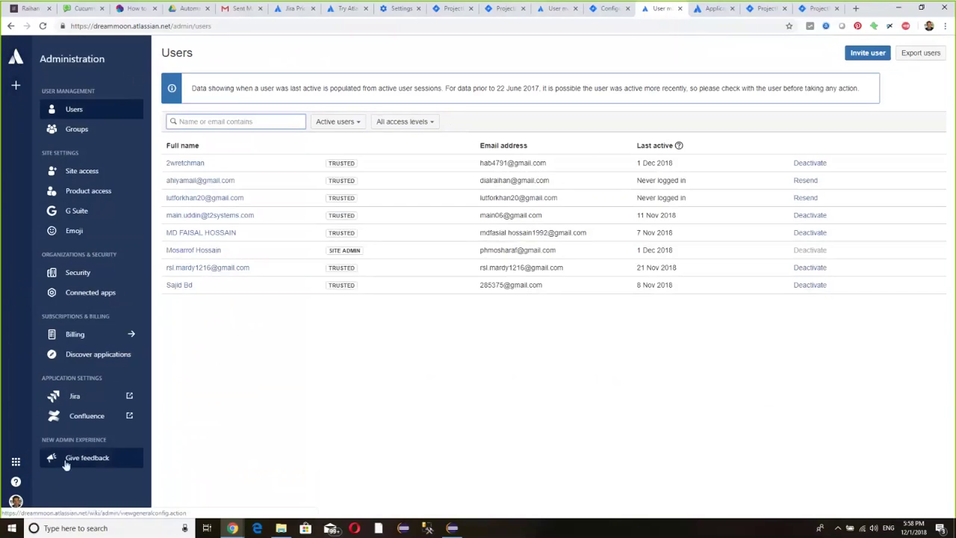
click(15, 462)
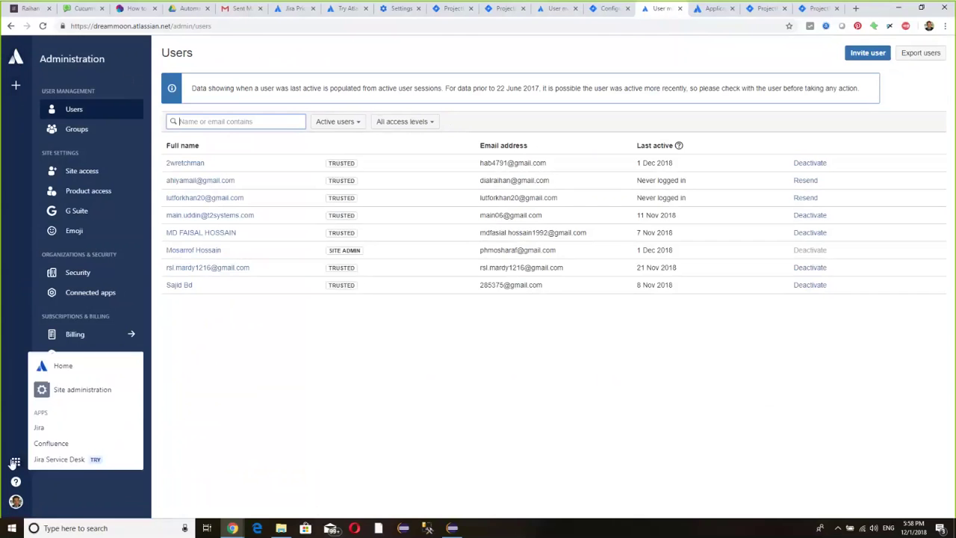
click(71, 430)
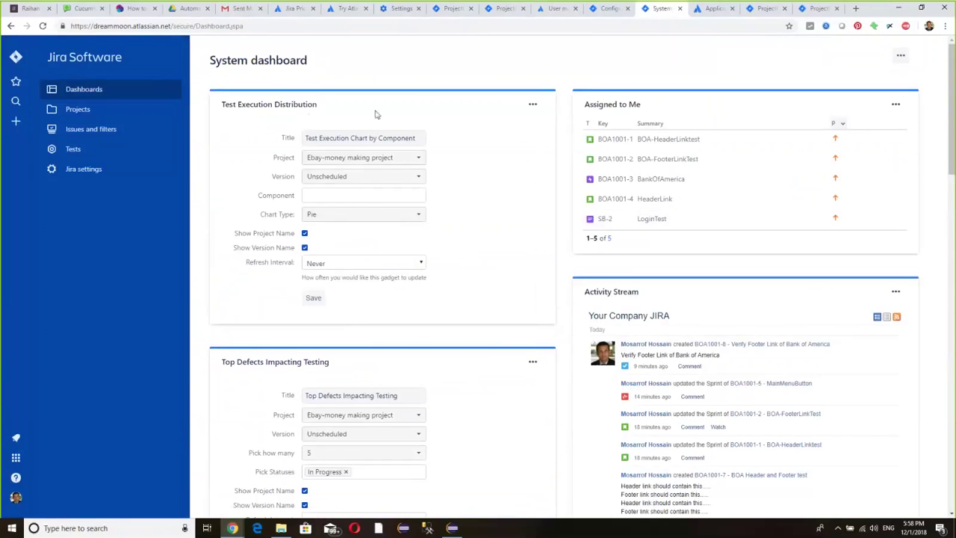
click(380, 195)
scroll(481, 221, down, 6)
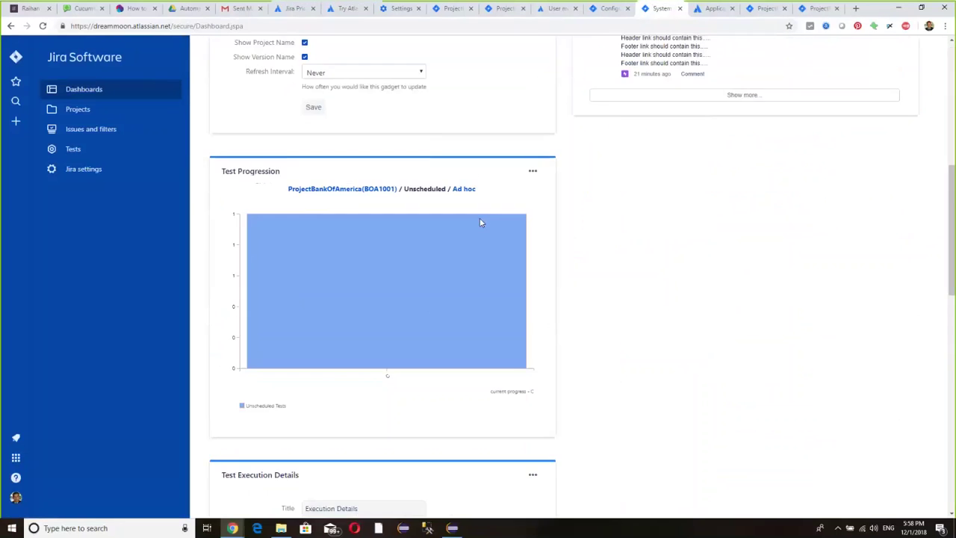
scroll(480, 221, down, 2)
scroll(481, 221, up, 2)
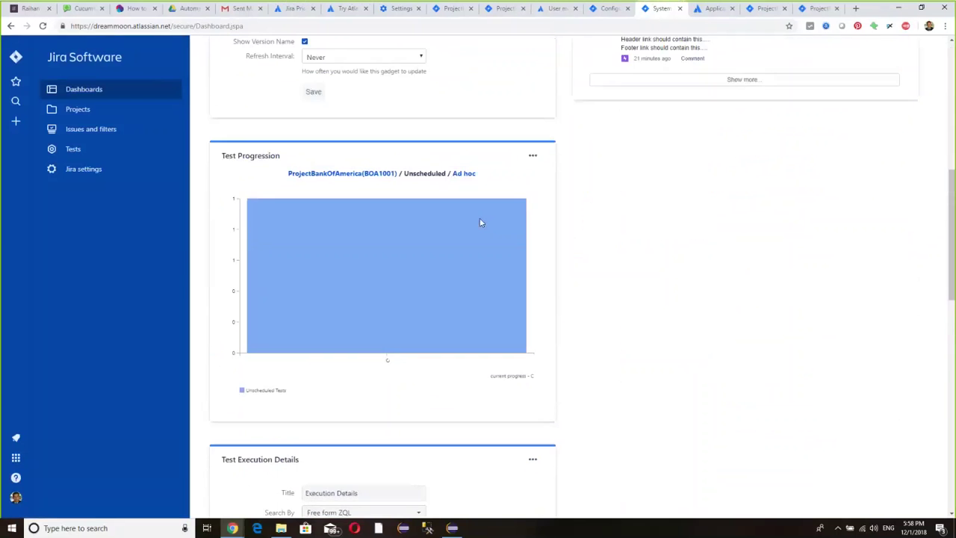
scroll(504, 252, down, 4)
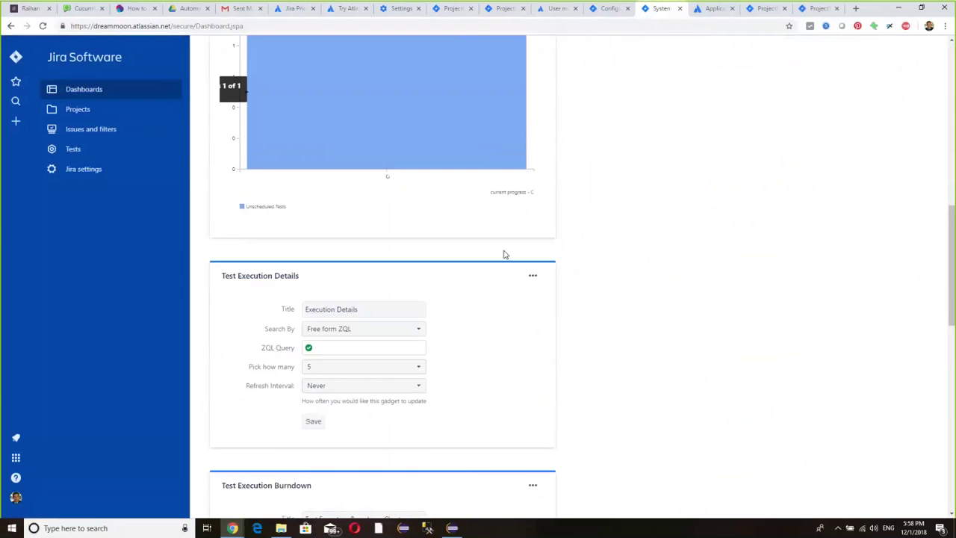
scroll(503, 256, down, 1)
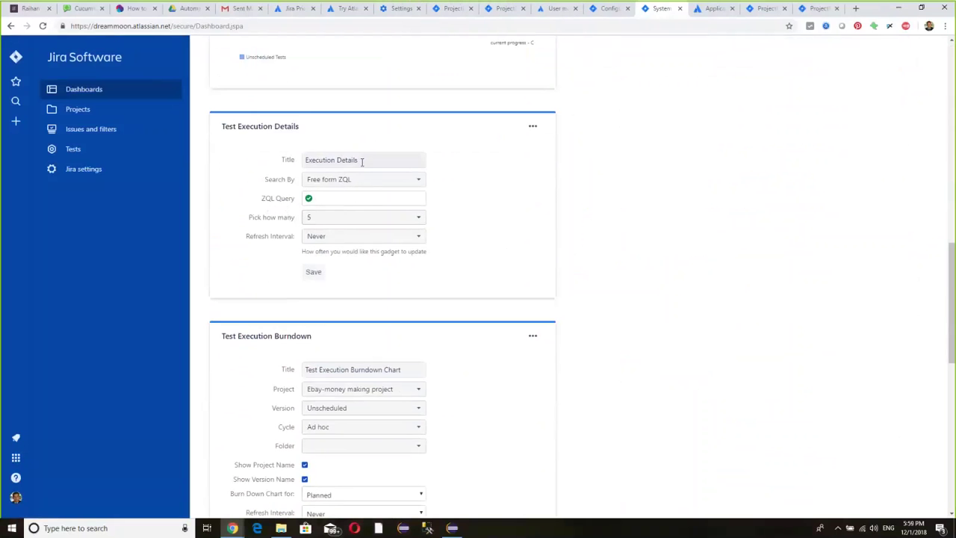
- Keep the title Execution Details, refresh every 15 minutes, search by Saved ZQL filter, and save
click(361, 160)
click(457, 173)
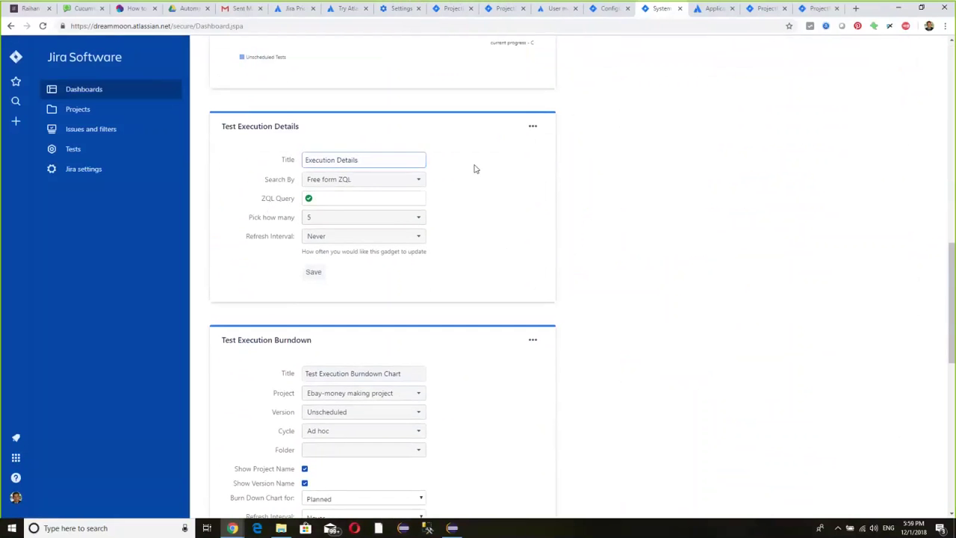
click(347, 239)
click(366, 285)
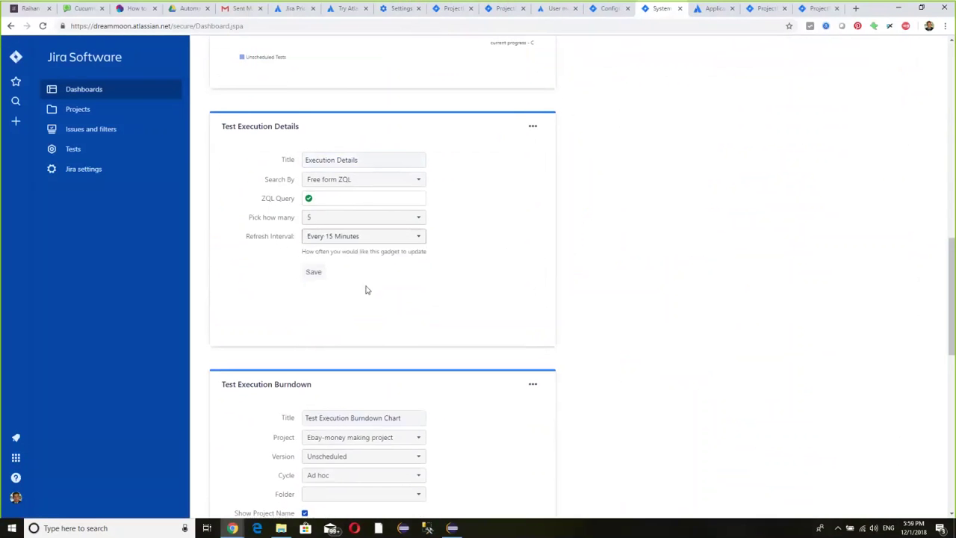
click(351, 182)
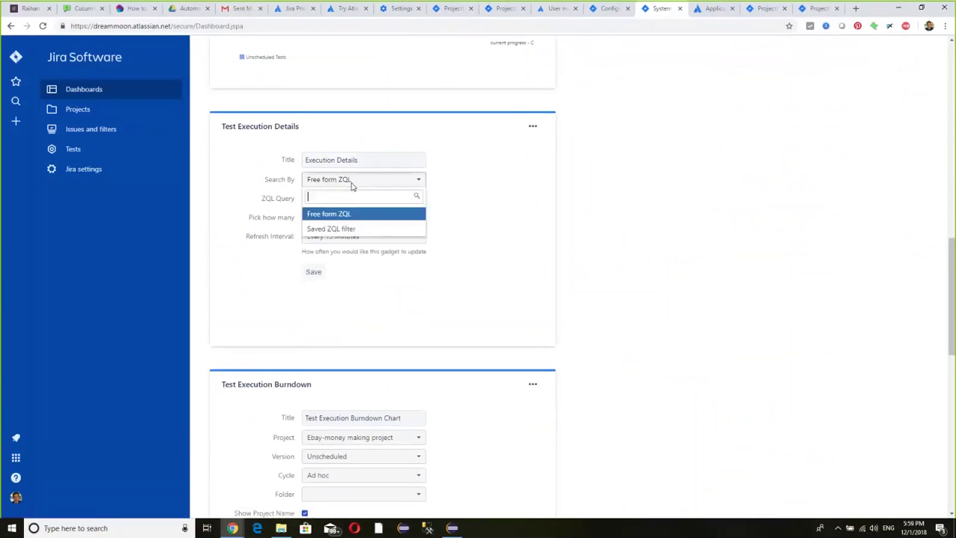
click(371, 230)
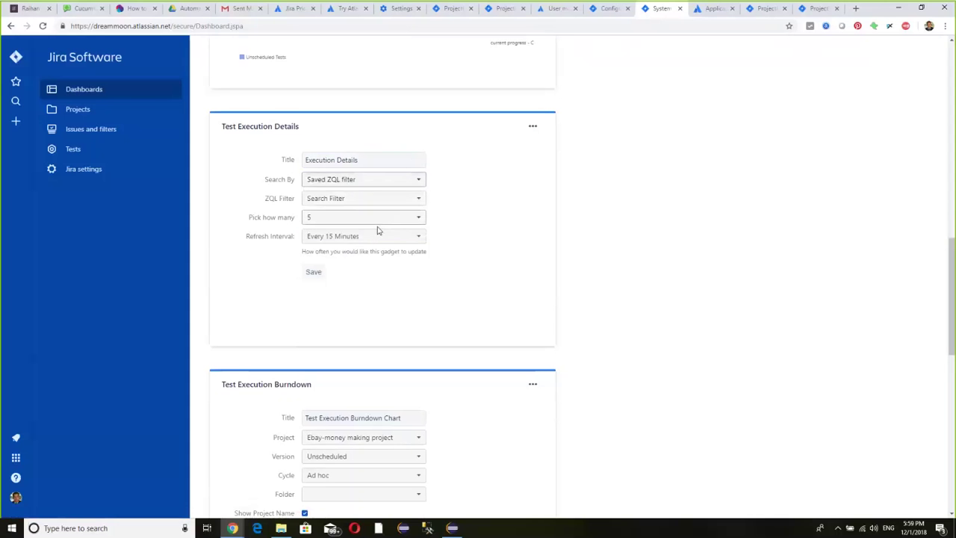
click(308, 272)
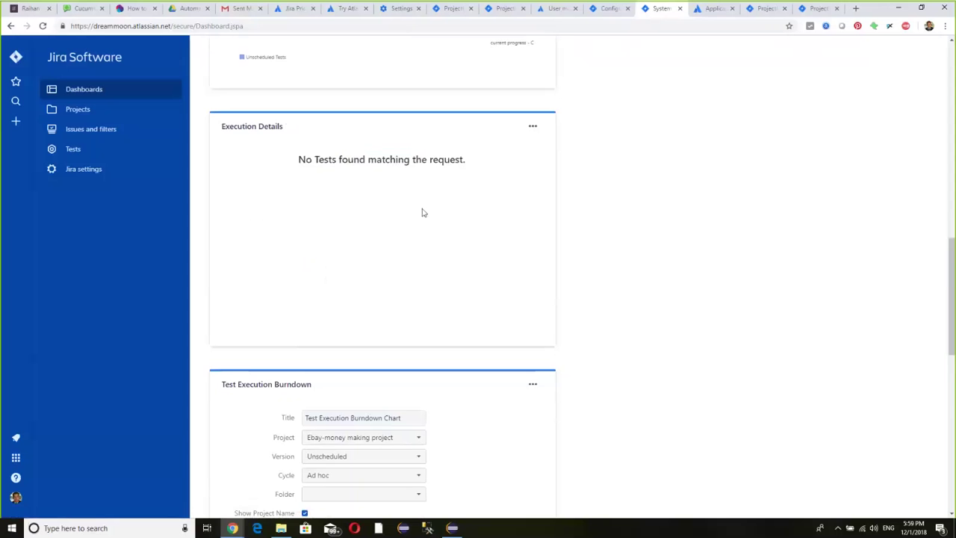
- Scroll through the remaining test gadgets and back up, then open the Projects list
scroll(447, 319, down, 3)
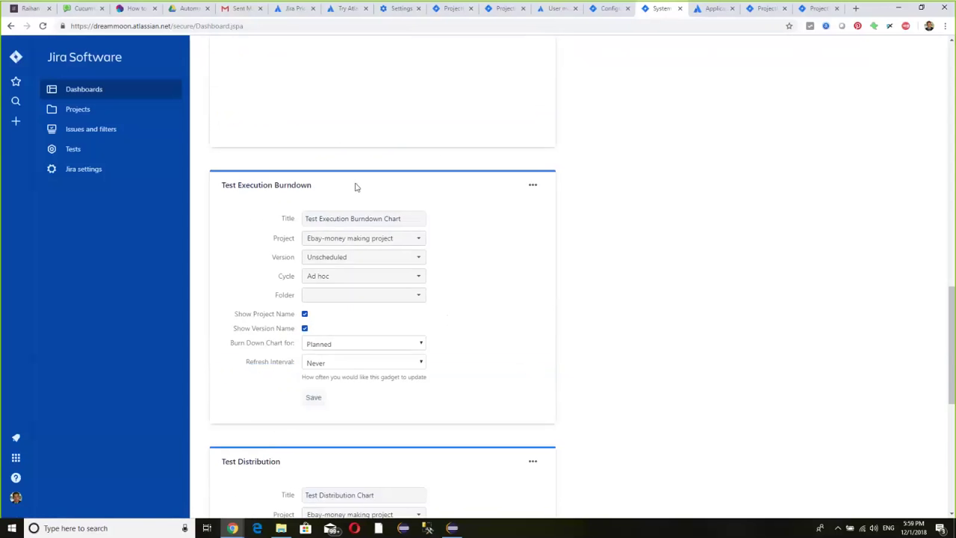
scroll(294, 316, down, 2)
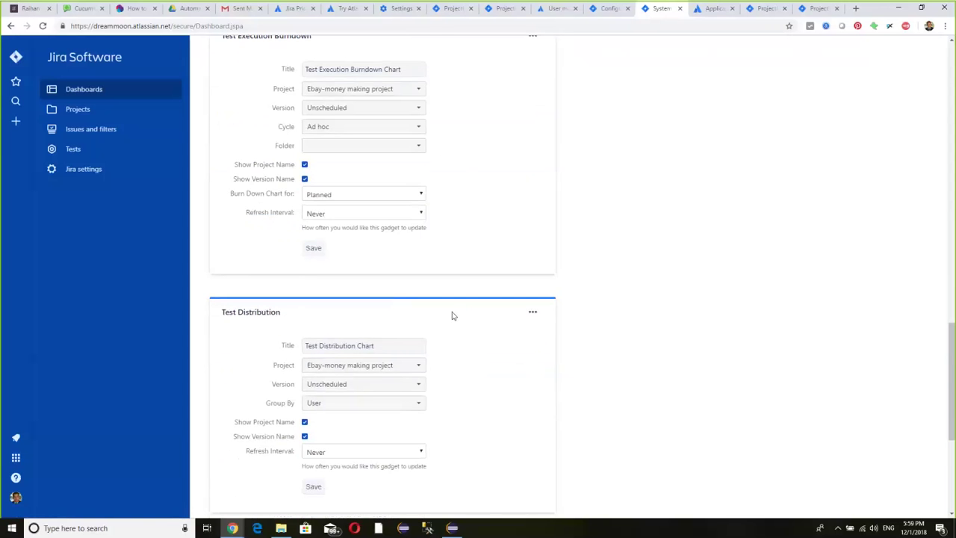
scroll(450, 317, down, 2)
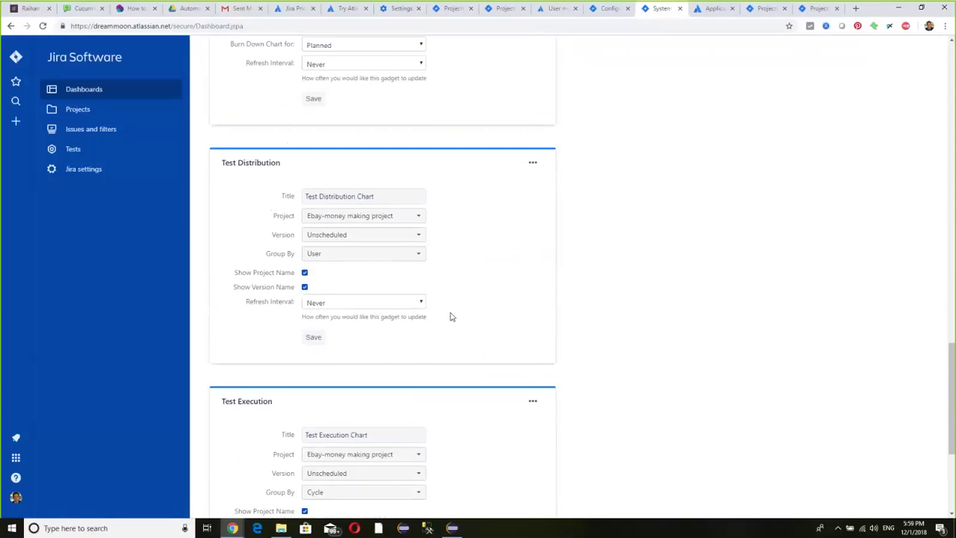
scroll(450, 316, down, 3)
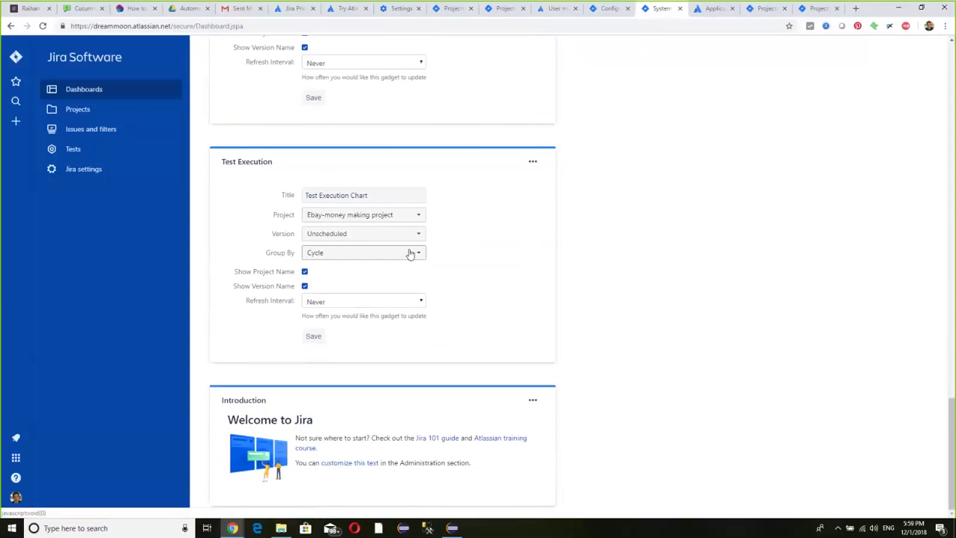
scroll(409, 254, up, 6)
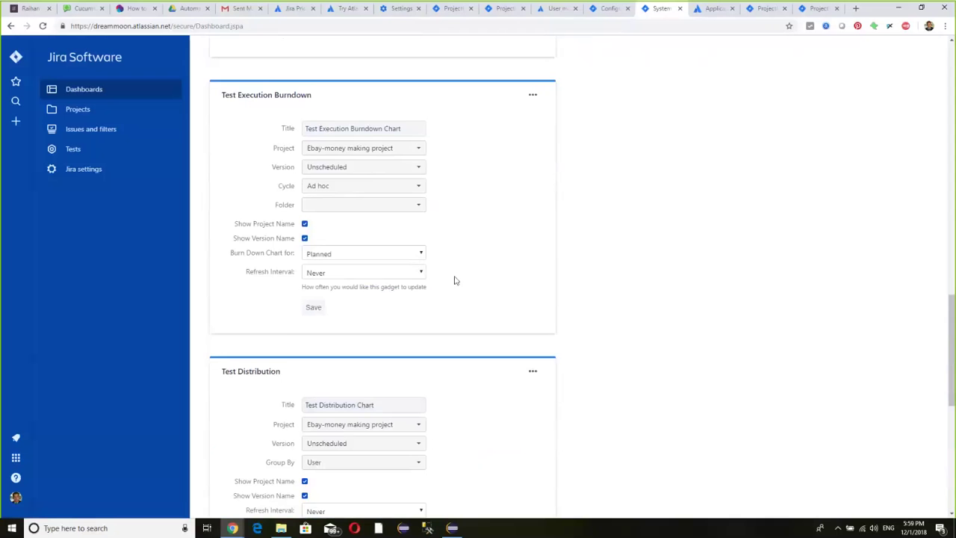
scroll(457, 280, up, 8)
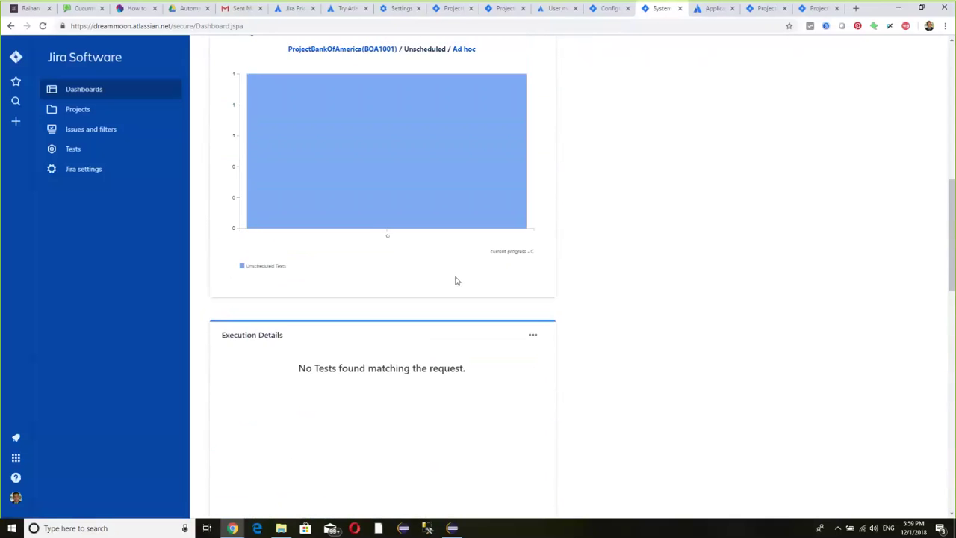
scroll(456, 282, up, 3)
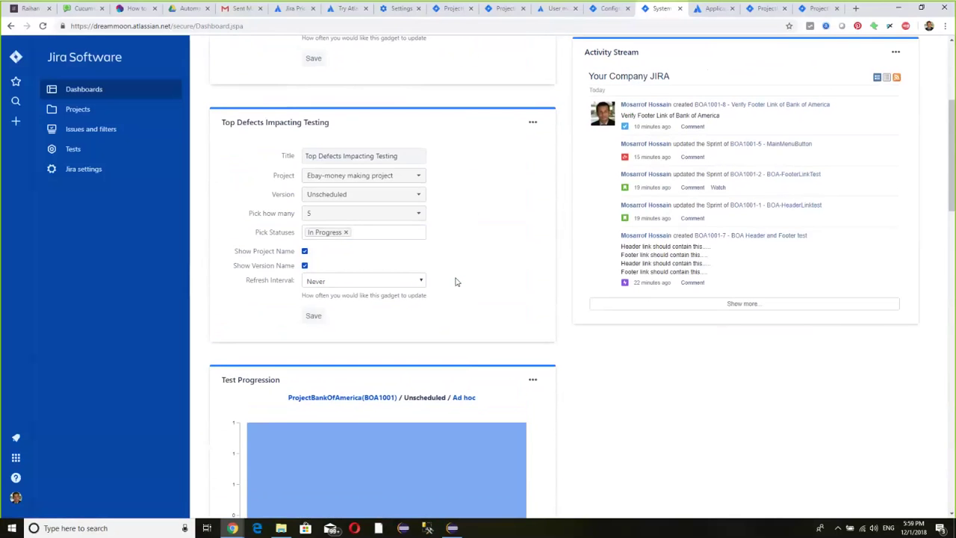
scroll(456, 281, up, 2)
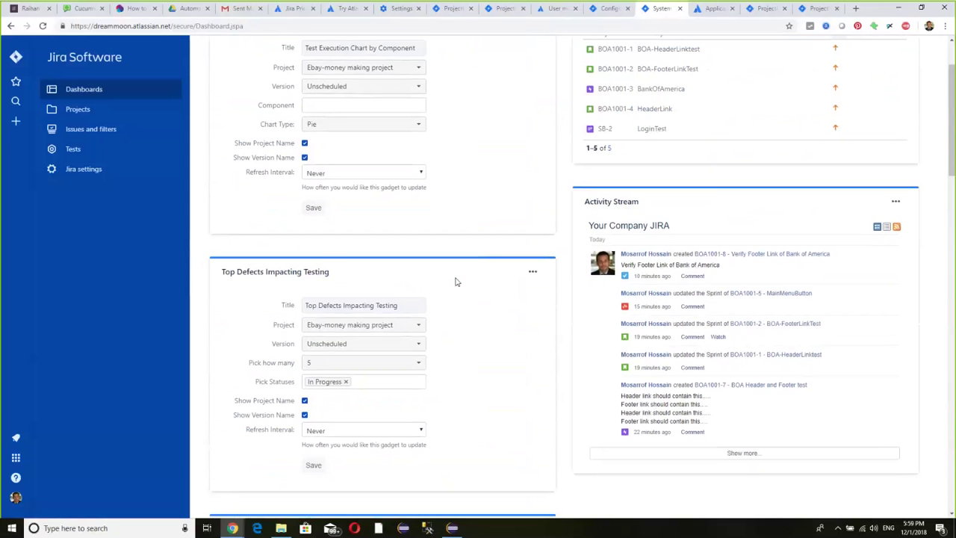
scroll(456, 280, up, 1)
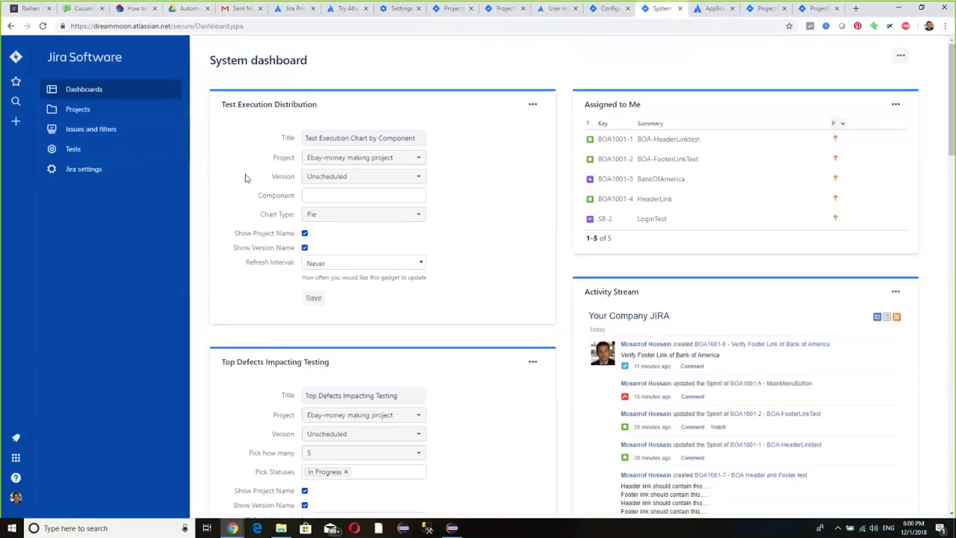
click(95, 118)
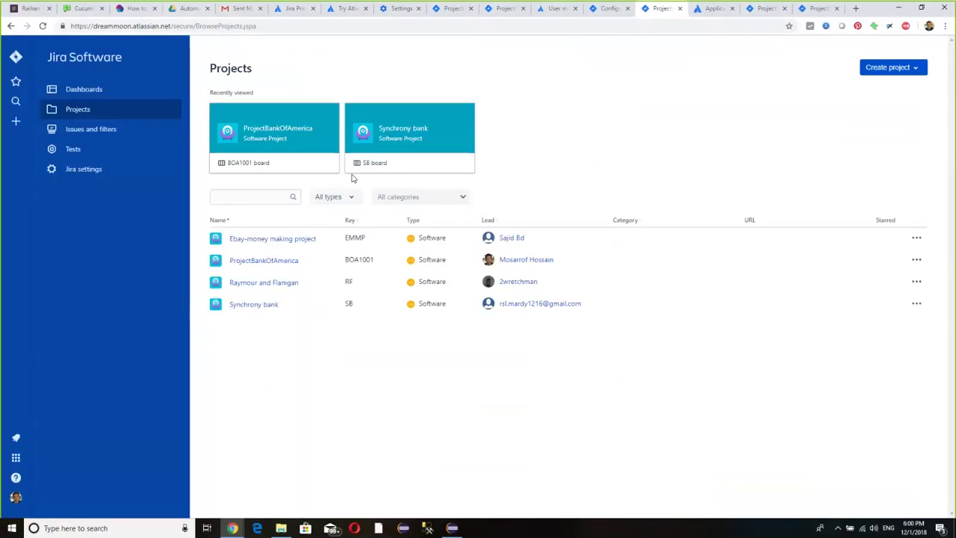
- Open ProjectBankOfAmerica's backlog and show issue BOA1001-8, Verify Footer Link of Bank of America
click(272, 259)
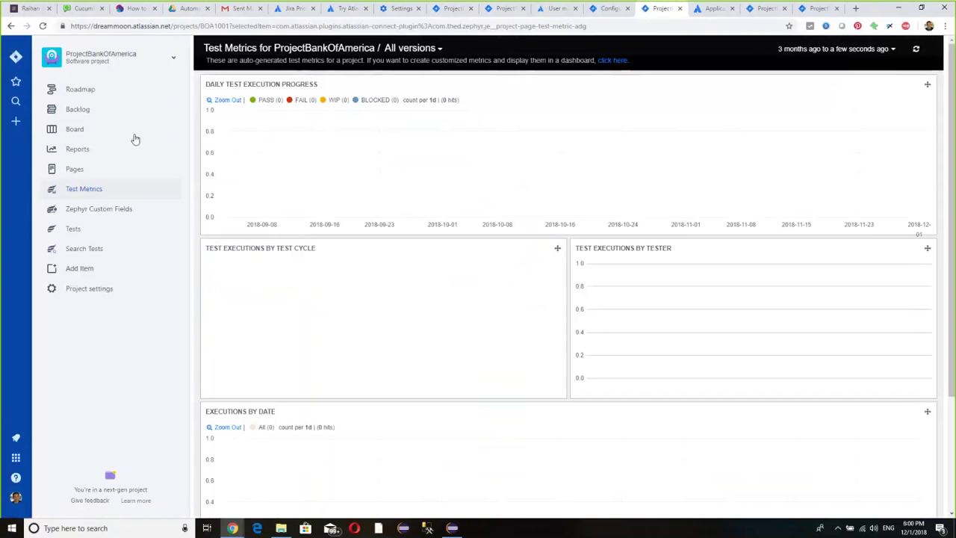
click(77, 110)
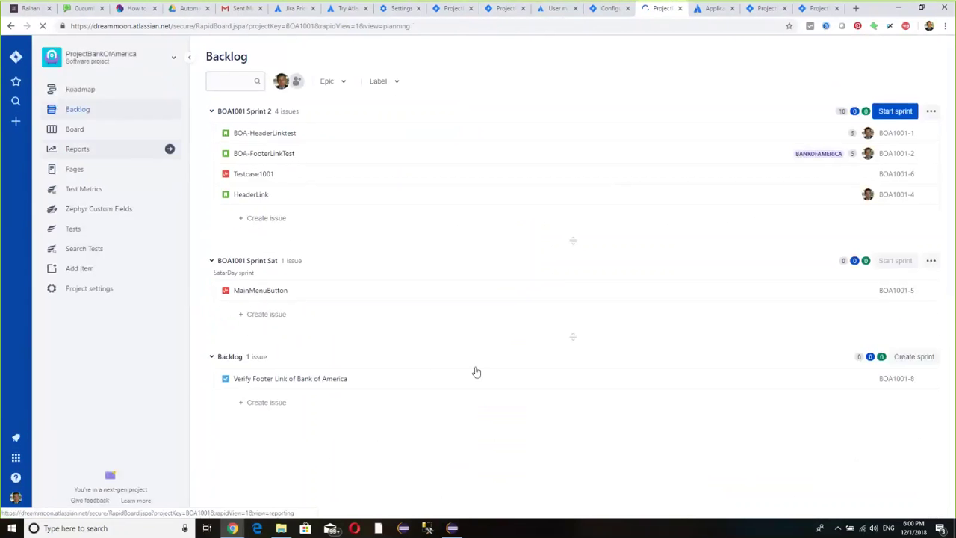
click(301, 382)
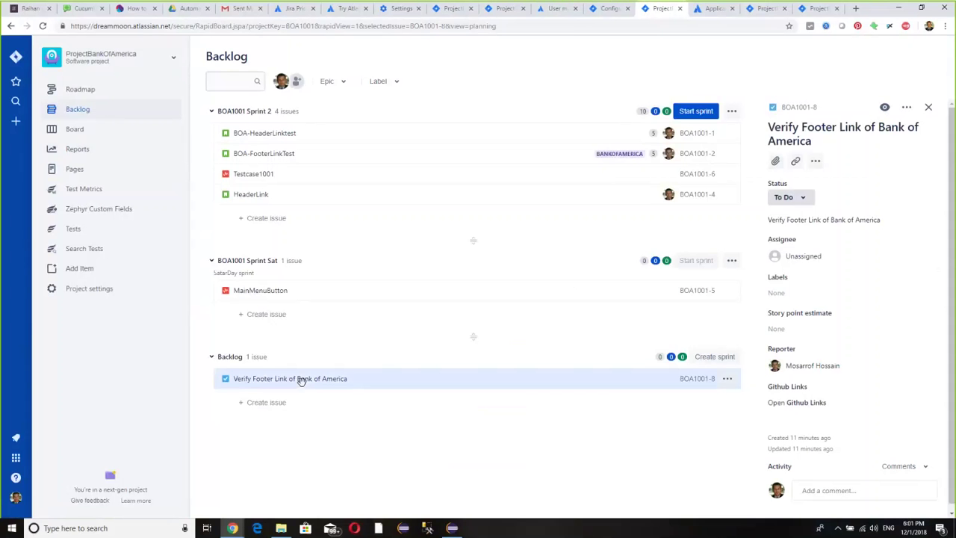
- Find Notepad through the Start menu search and launch it
key(super)
text(e)
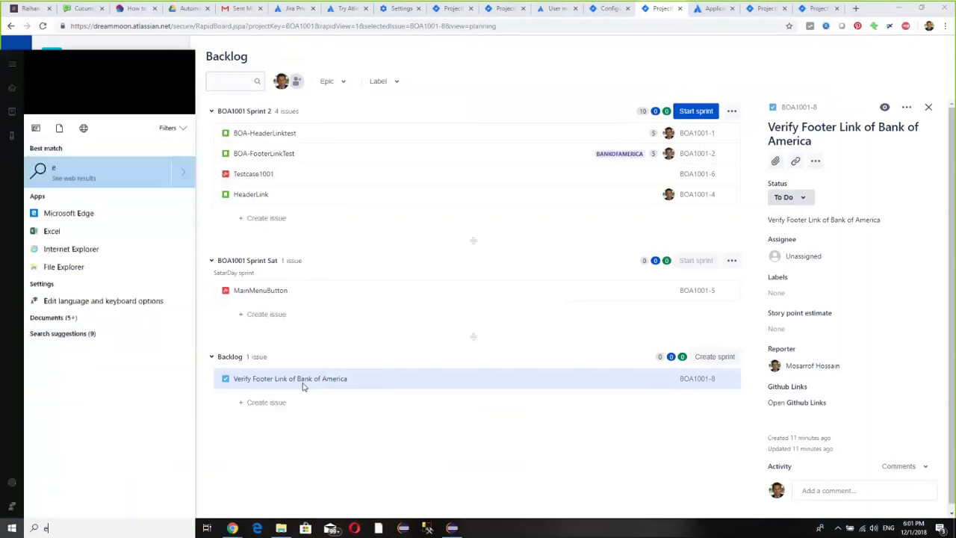
text(x)
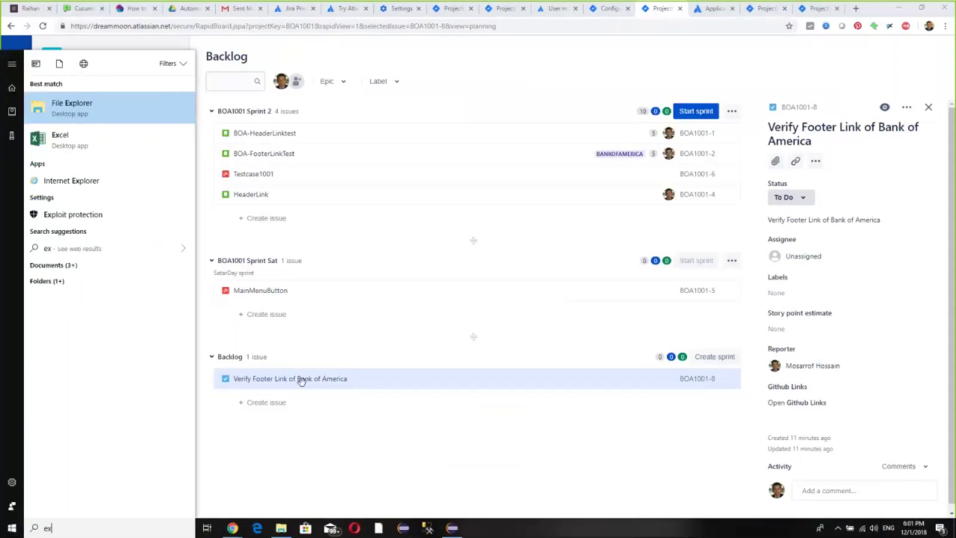
text(t)
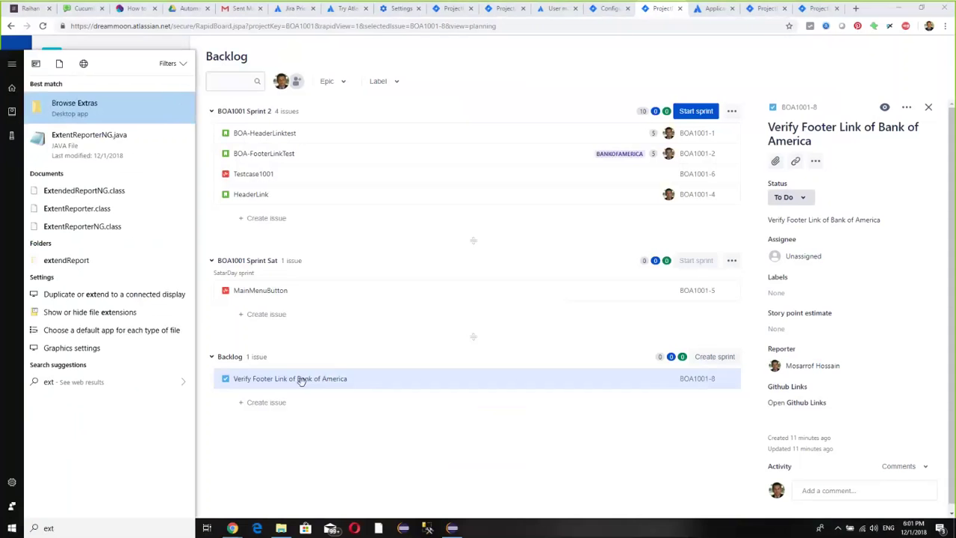
key(BackSpace)
key(BackSpace)
key(BackSpace)
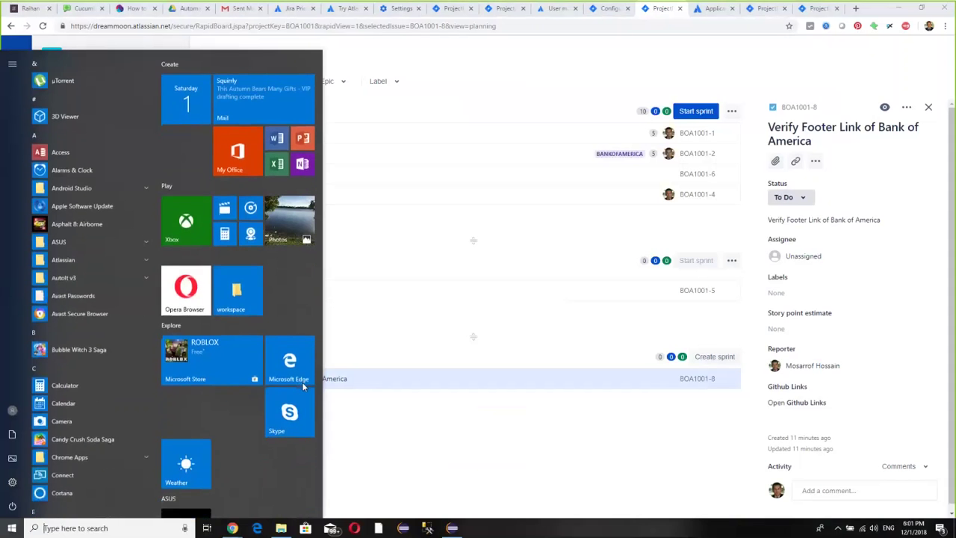
text(not)
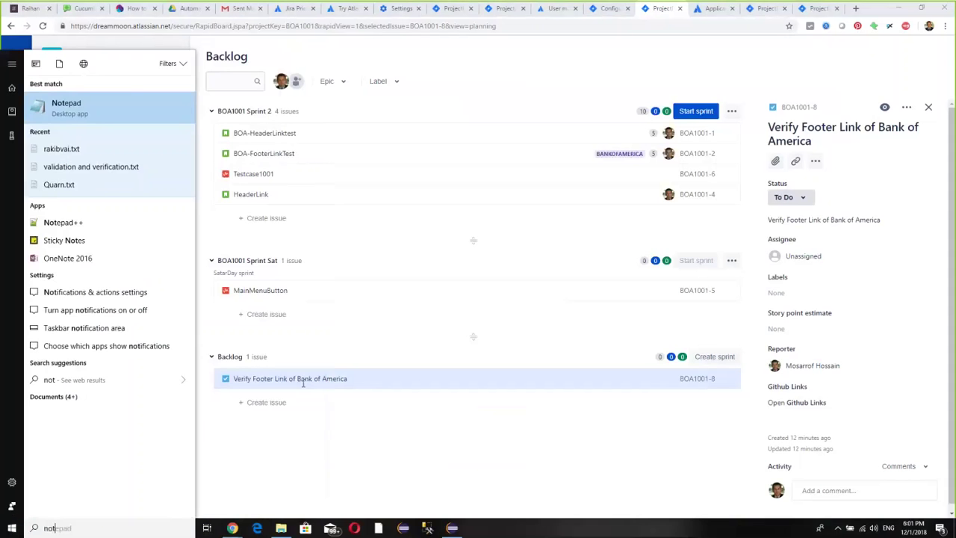
key(Return)
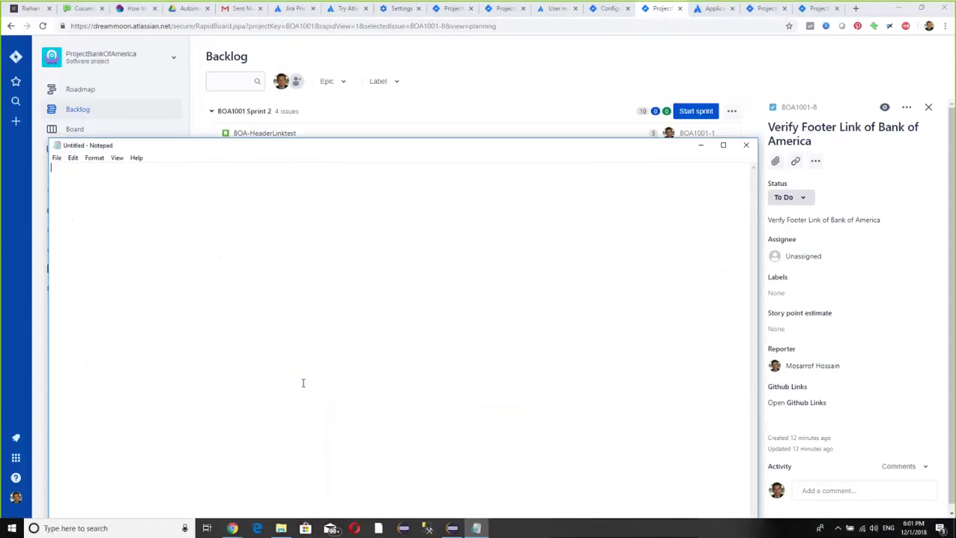
- Write 'phone disconnected' in the new note and close it without saving
text(phone disc)
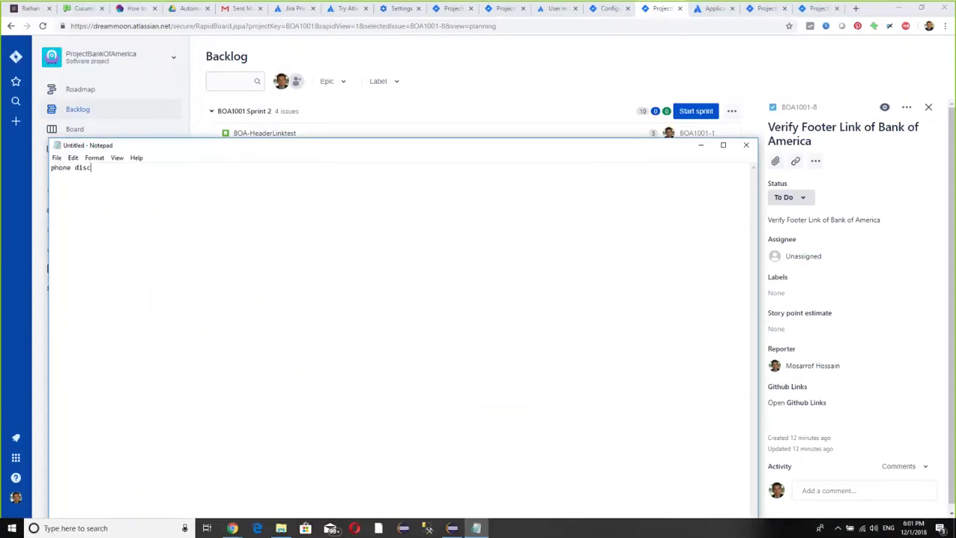
text(onnected)
click(748, 146)
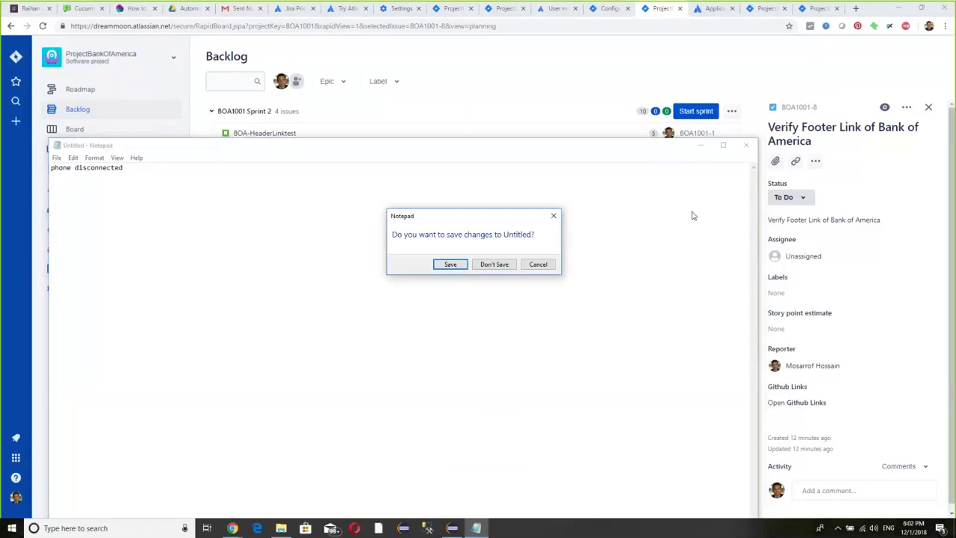
click(495, 267)
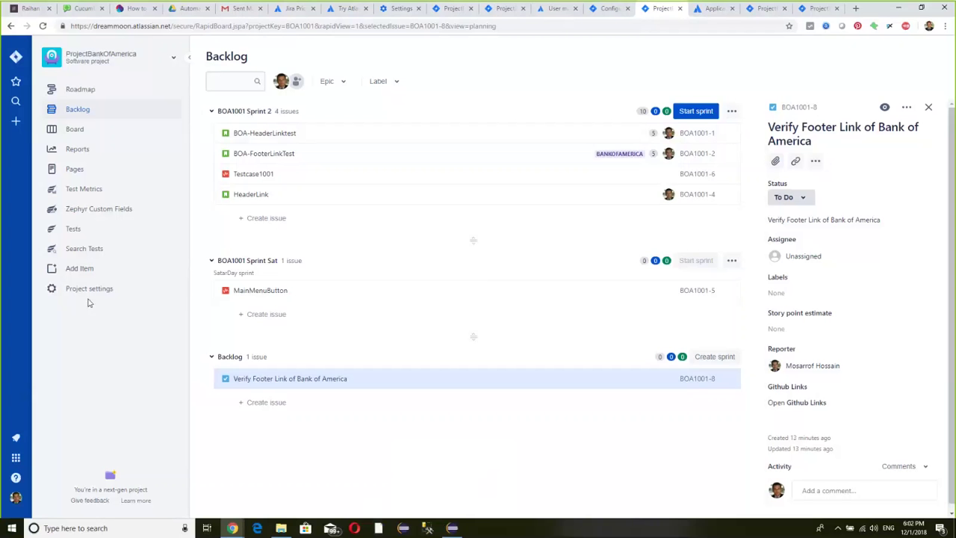
- Dismiss the Add Item dialog, then search the project's Test issues, which return BOA1001-8
click(80, 269)
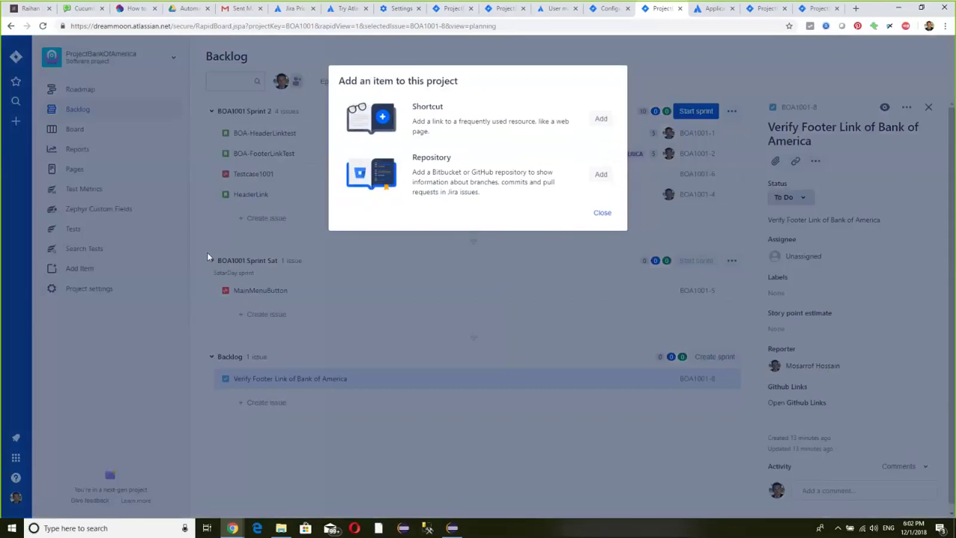
click(602, 213)
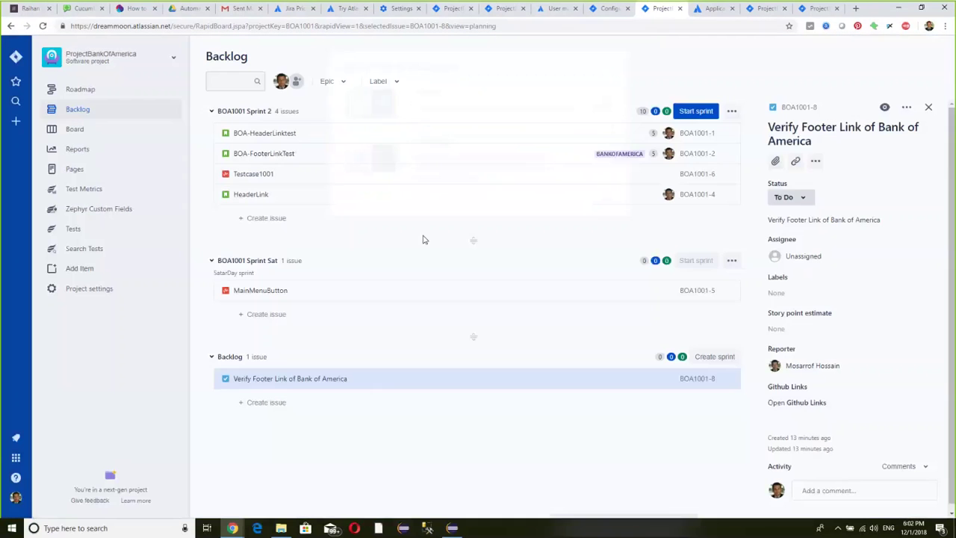
click(100, 254)
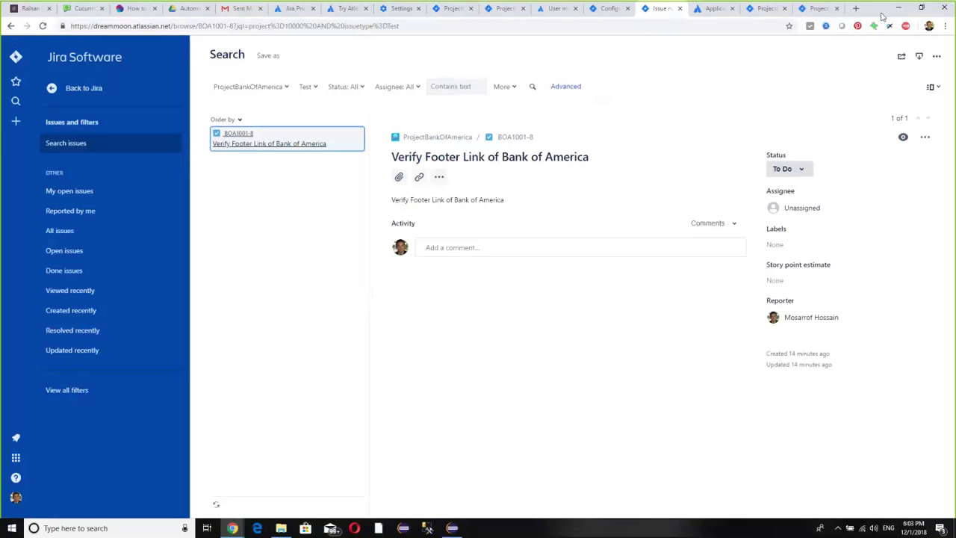
- Search Google for 'Grooming' in a new tab and dismiss the location permission prompt
click(857, 9)
click(408, 282)
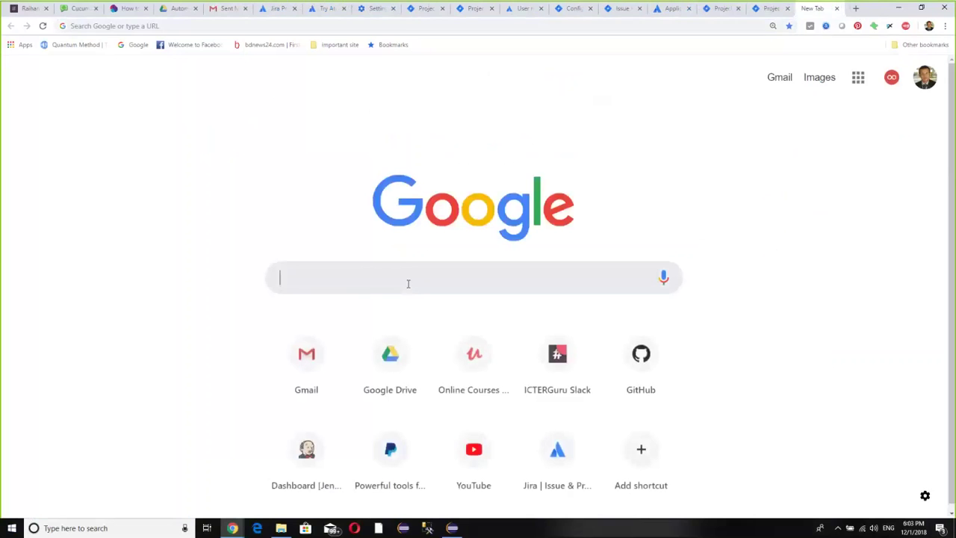
text(Groo)
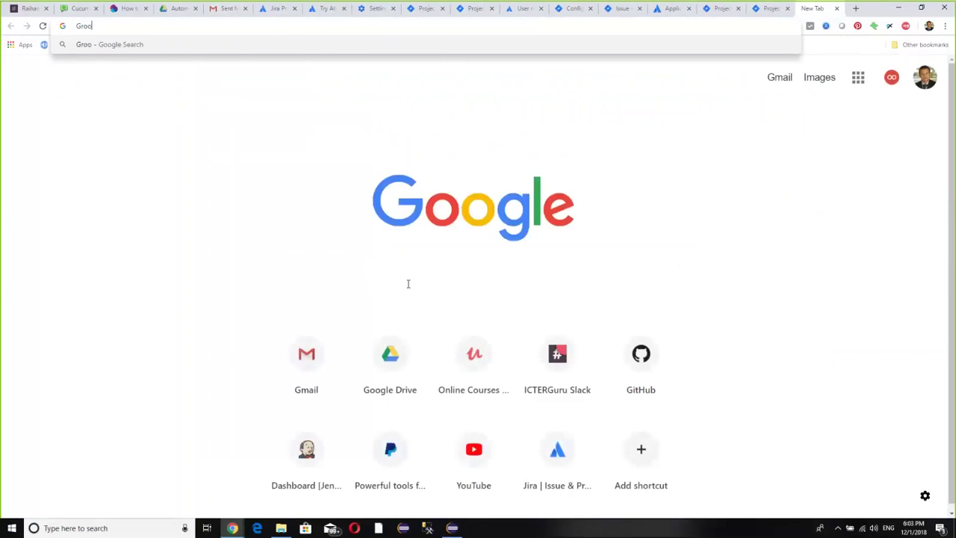
text(ming)
key(Return)
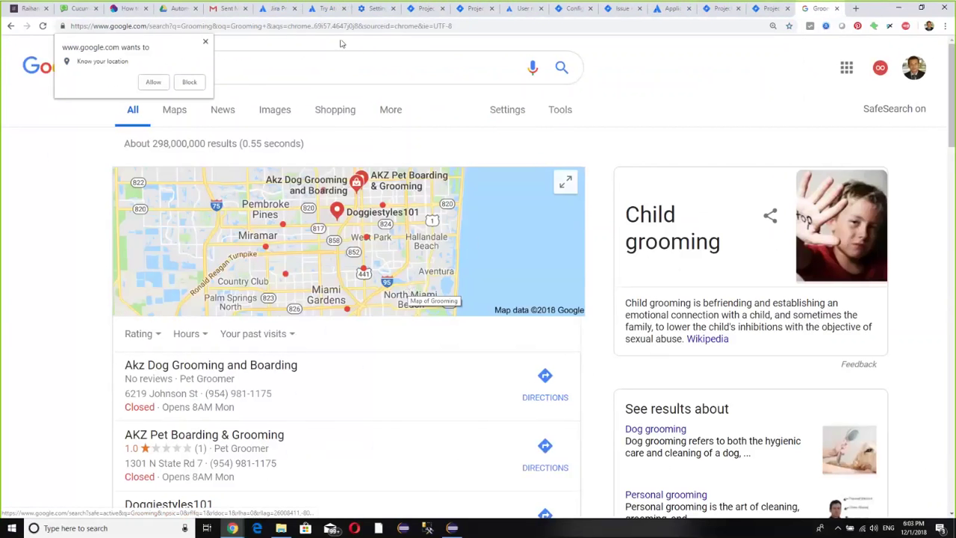
click(206, 41)
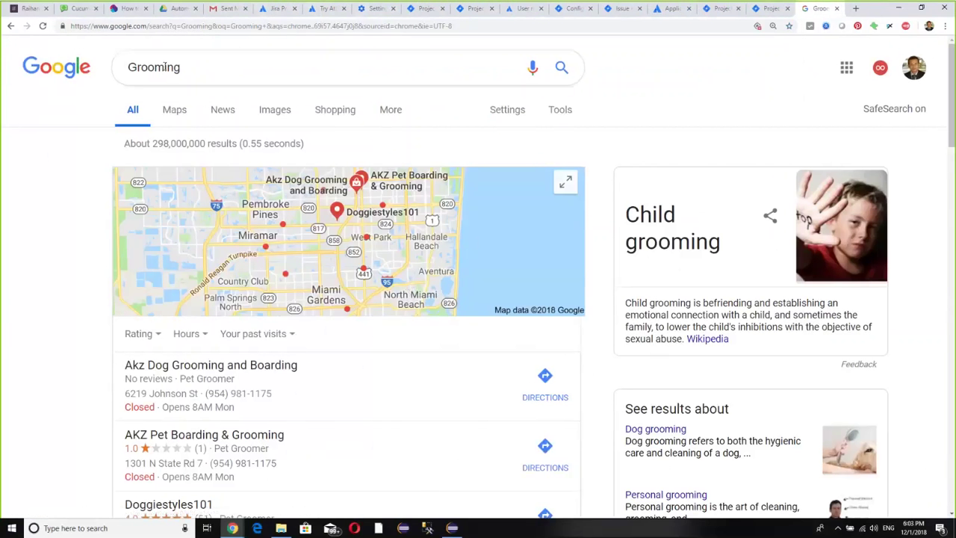
- Switch to the 'grooming definition' suggestion and scroll through its dictionary results
click(191, 68)
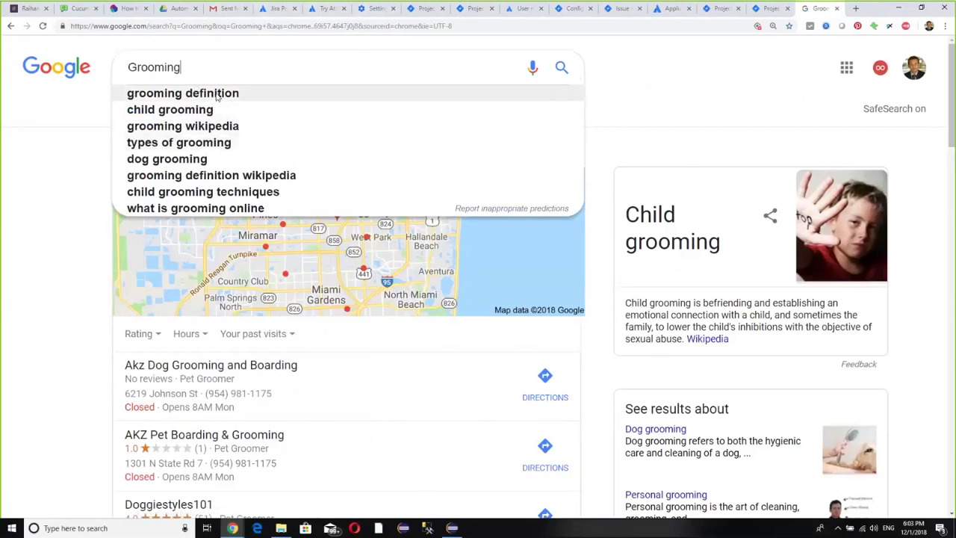
click(215, 94)
scroll(354, 224, down, 2)
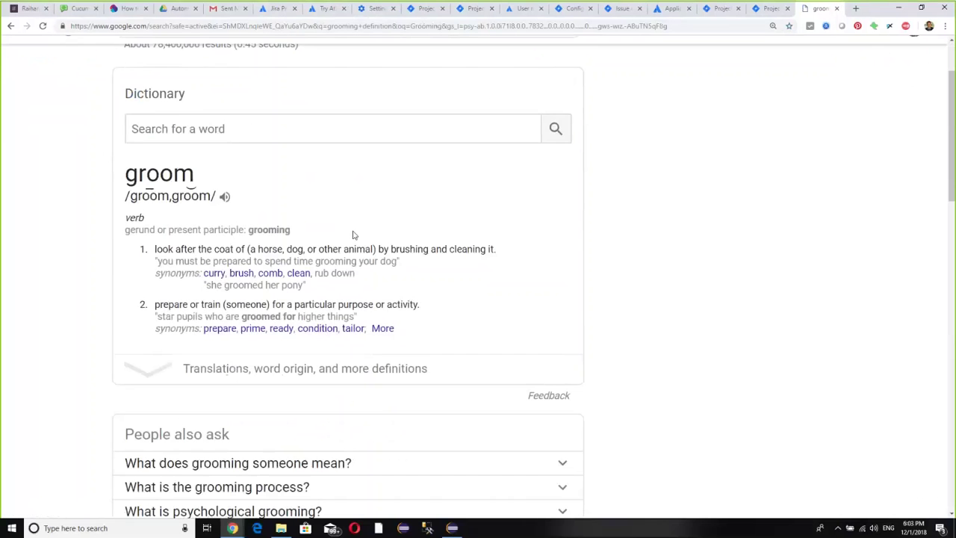
scroll(286, 232, down, 2)
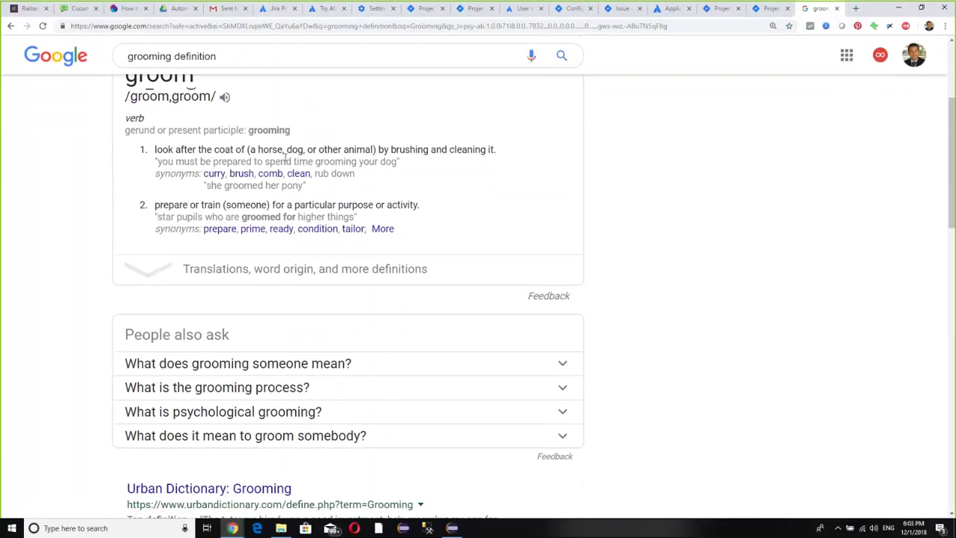
scroll(286, 168, up, 2)
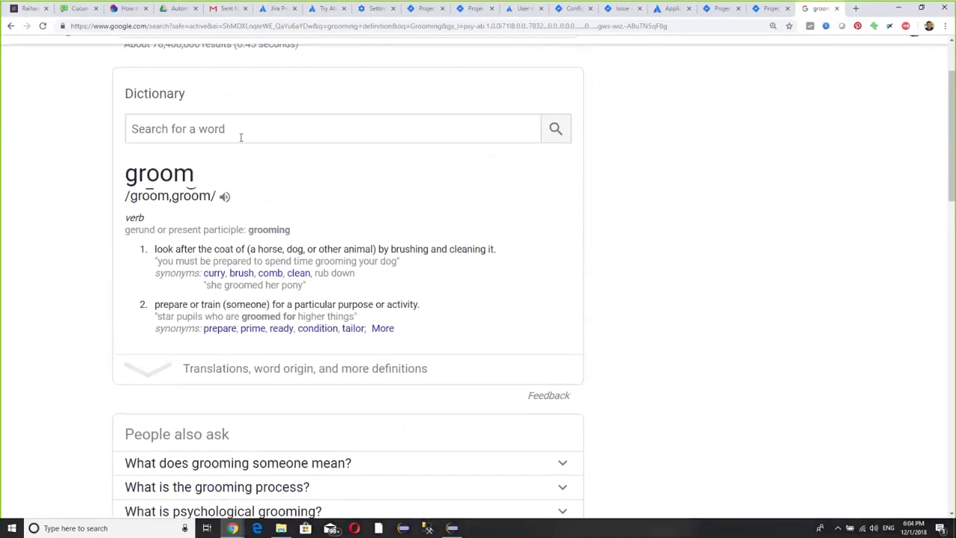
- Enter 'phone disconnected' into the dictionary's 'Search for a word' box
click(243, 135)
text(ph)
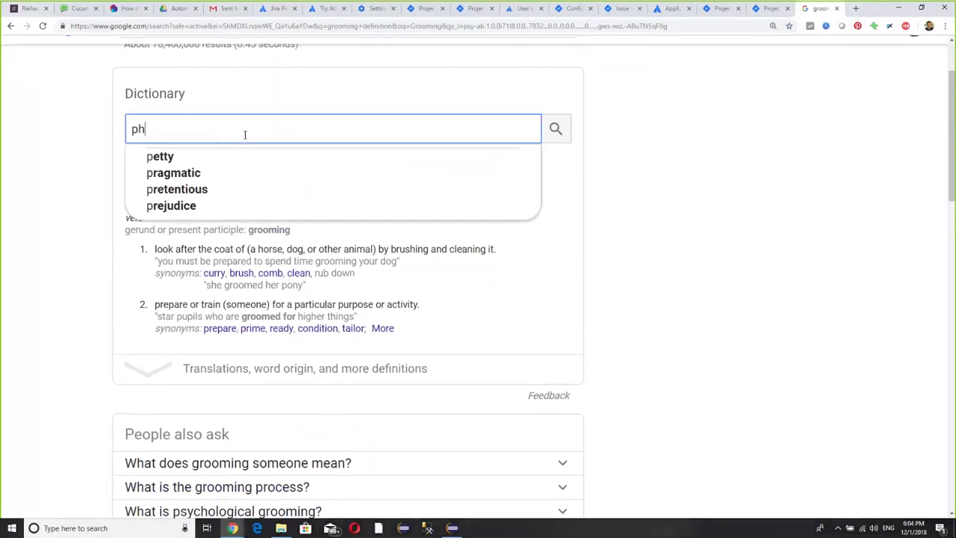
text(o)
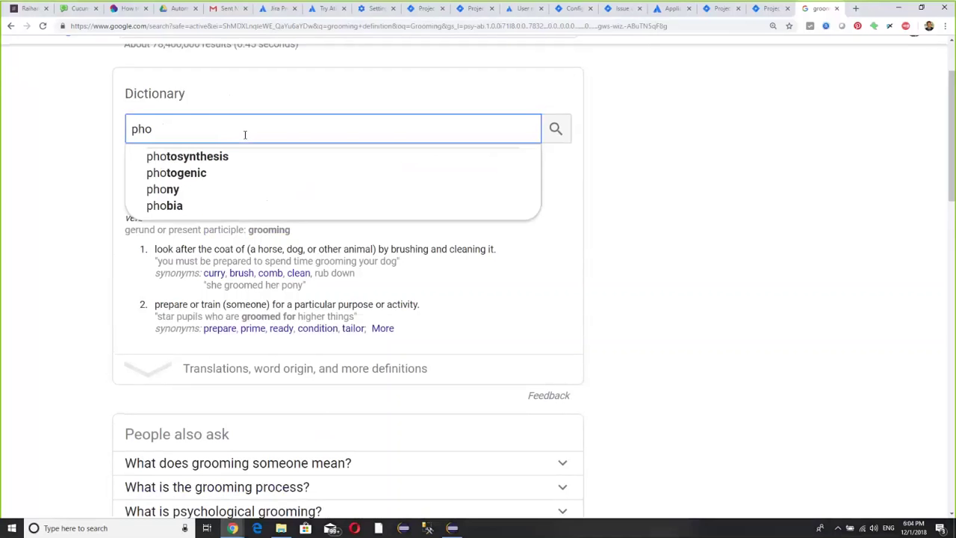
text(ne )
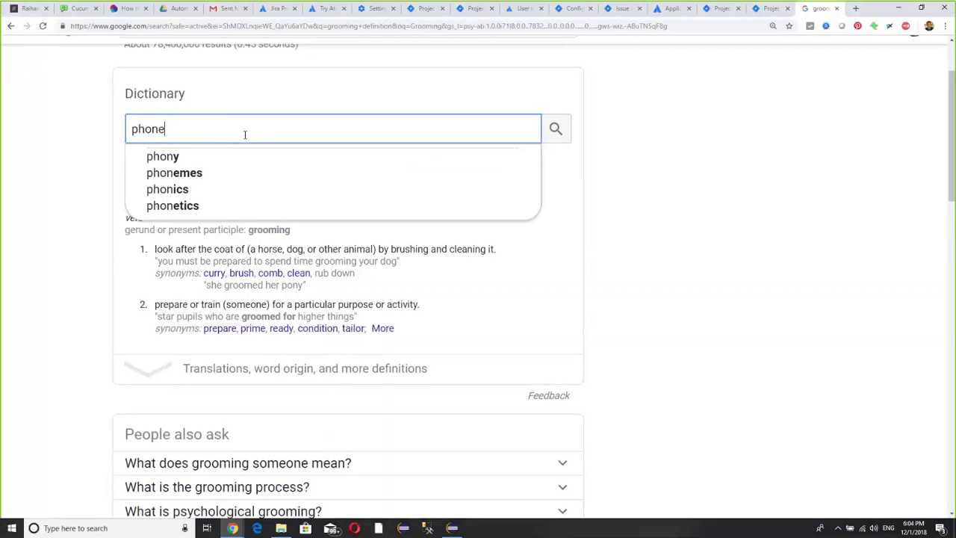
text(di)
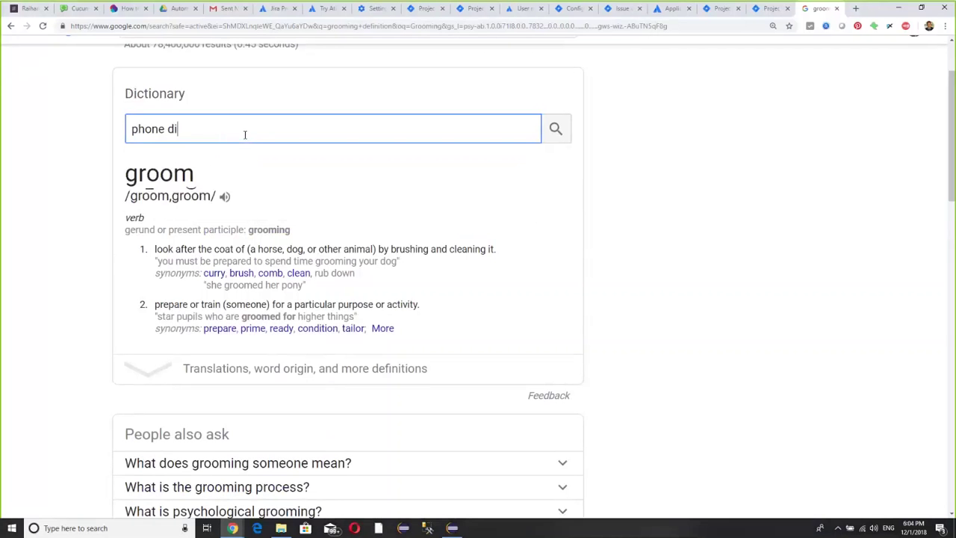
text(sconnected)
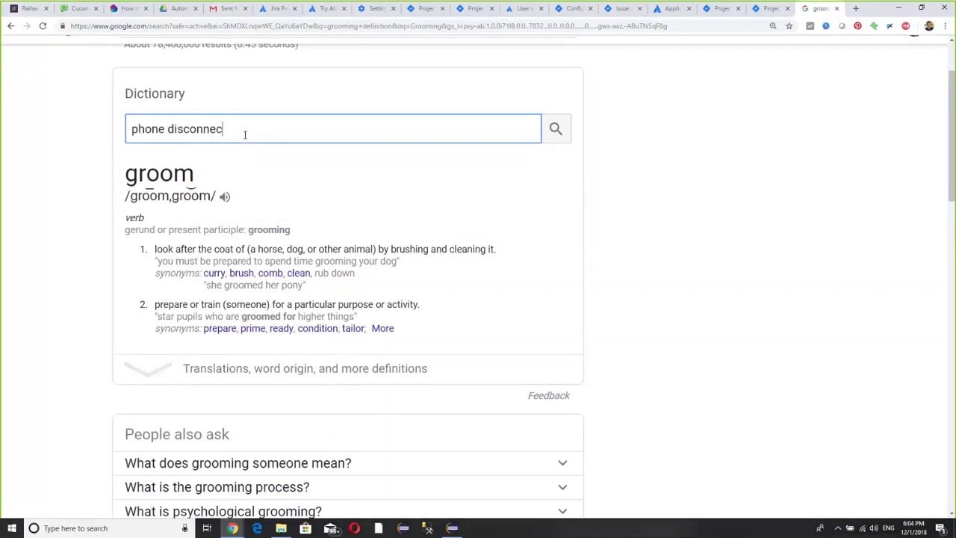